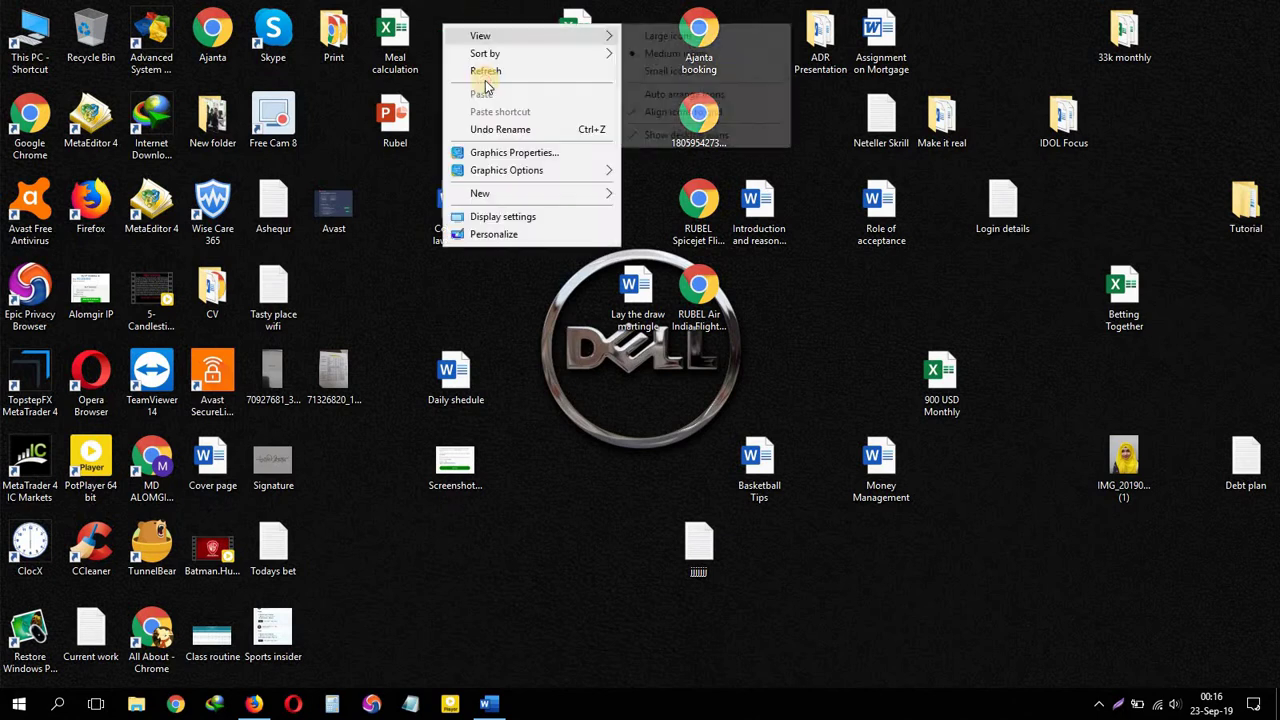
left_click(485, 70)
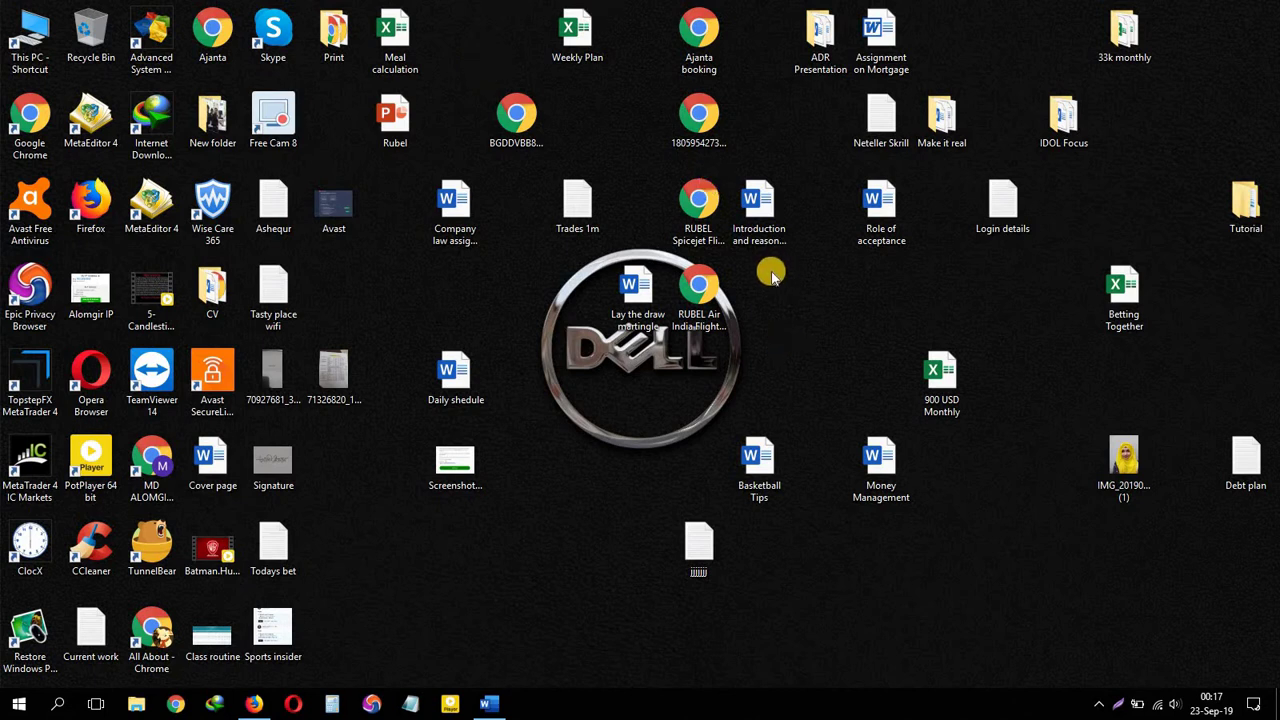
right_click(838, 308)
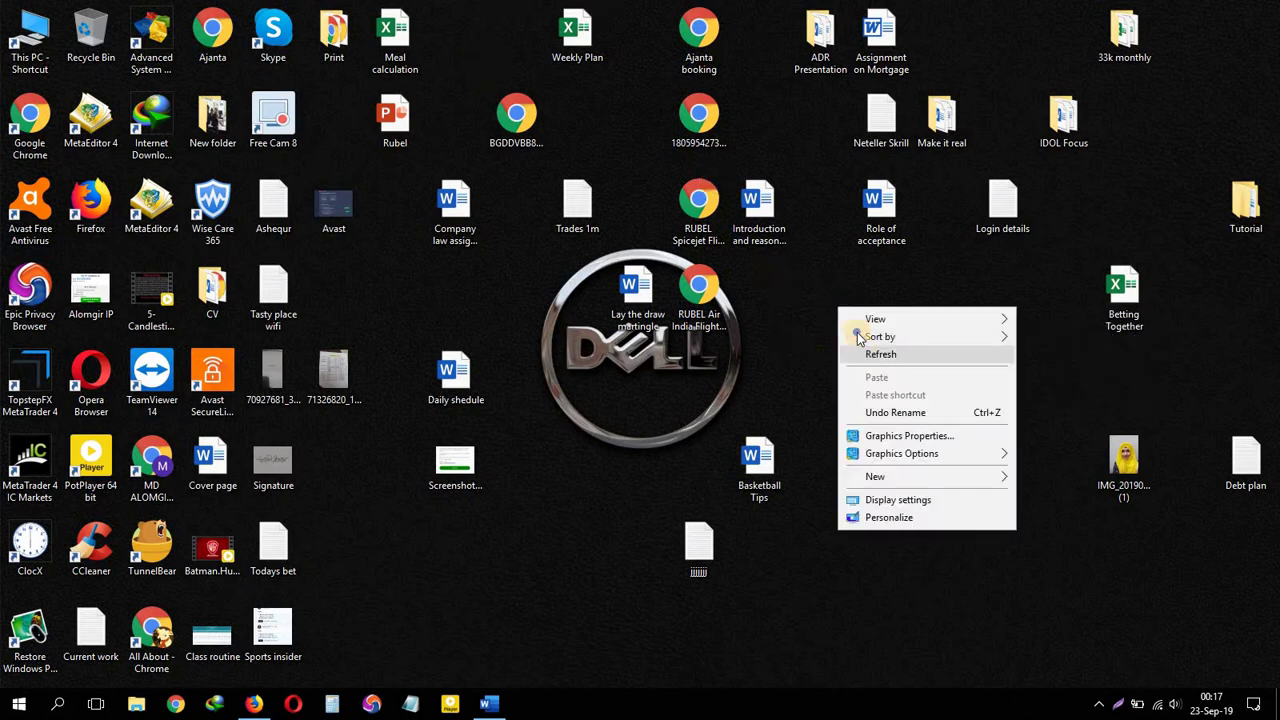
left_click(860, 353)
right_click(857, 334)
left_click(880, 380)
right_click(820, 329)
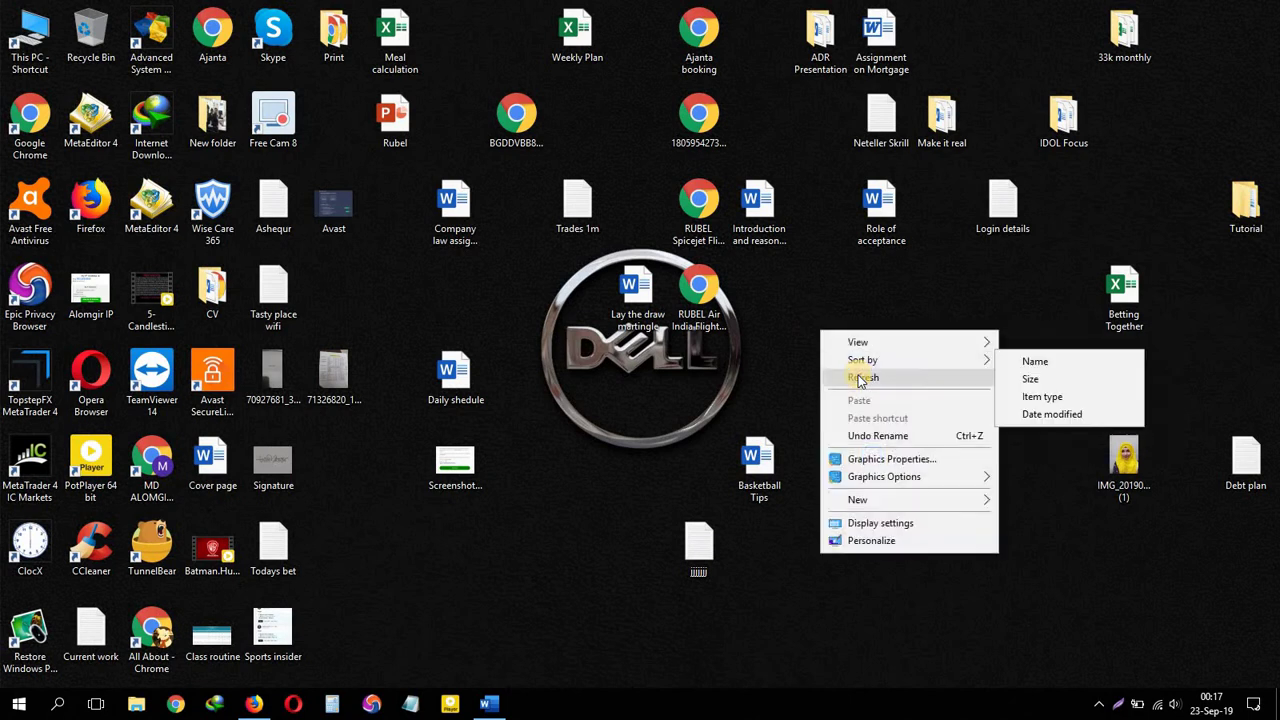
left_click(860, 378)
right_click(822, 226)
left_click(850, 271)
right_click(809, 177)
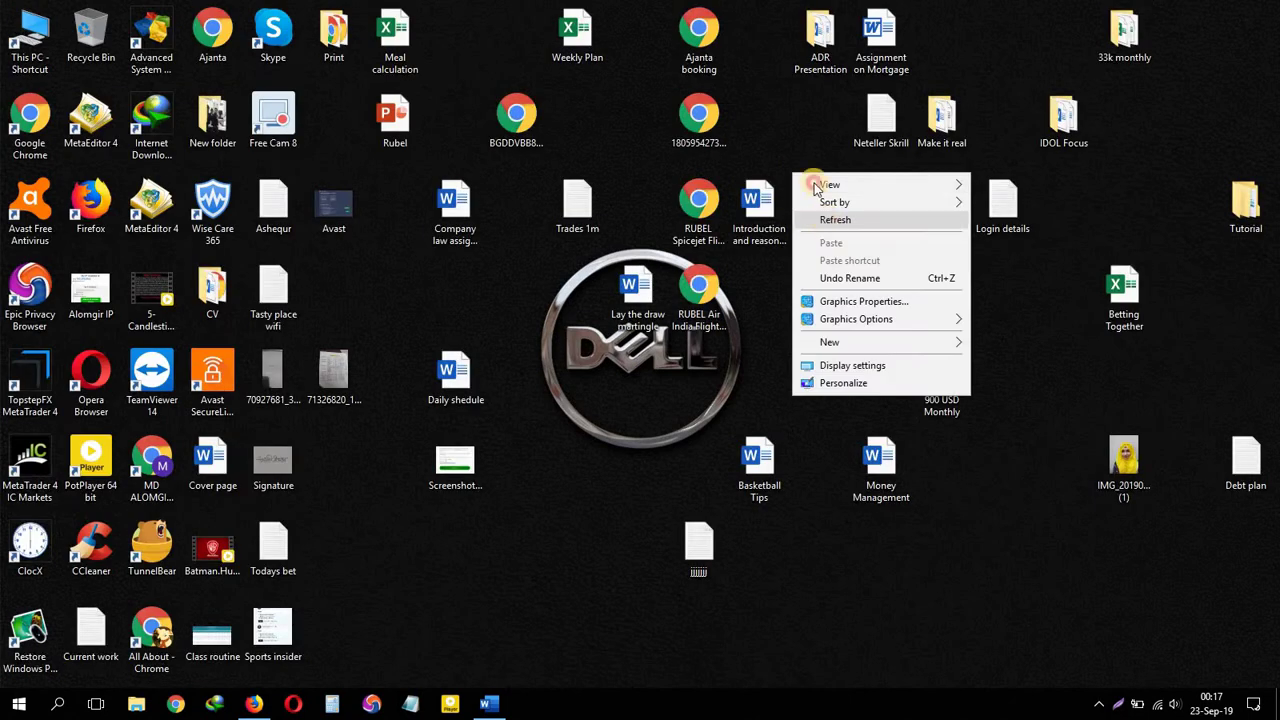
left_click(845, 220)
right_click(809, 176)
left_click(845, 220)
right_click(800, 316)
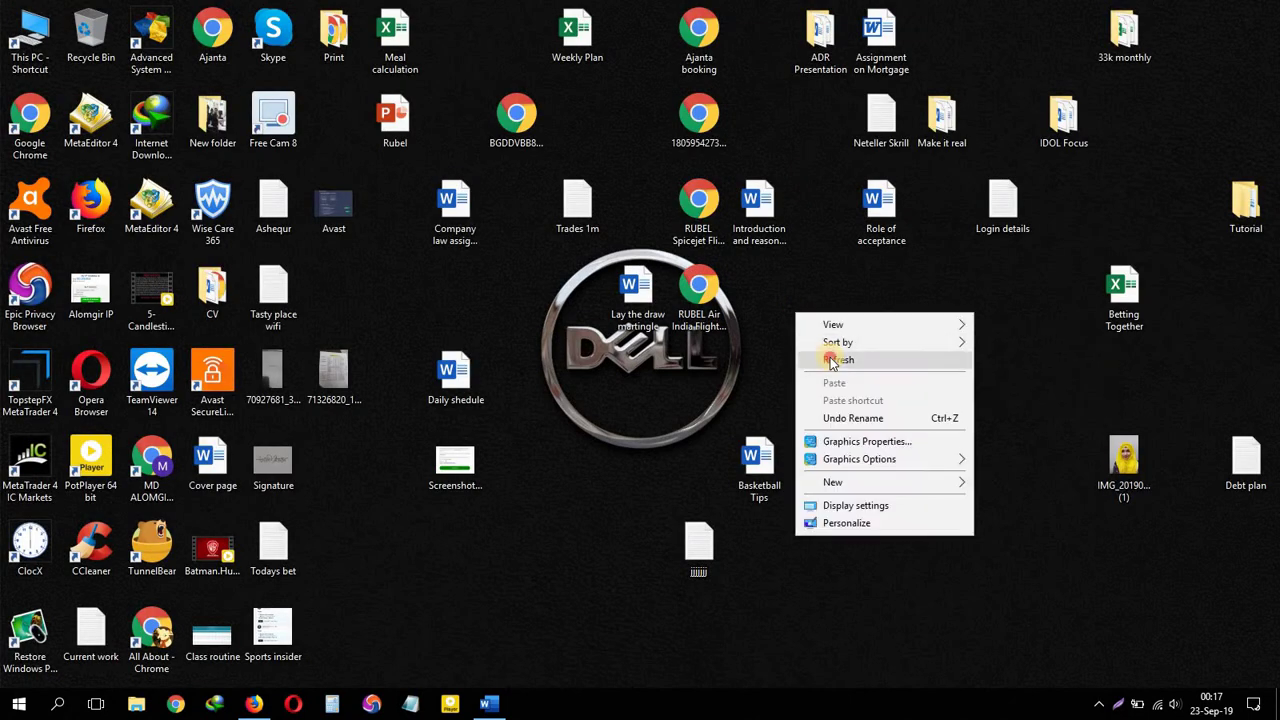
right_click(806, 326)
left_click(840, 364)
right_click(577, 116)
left_click(614, 160)
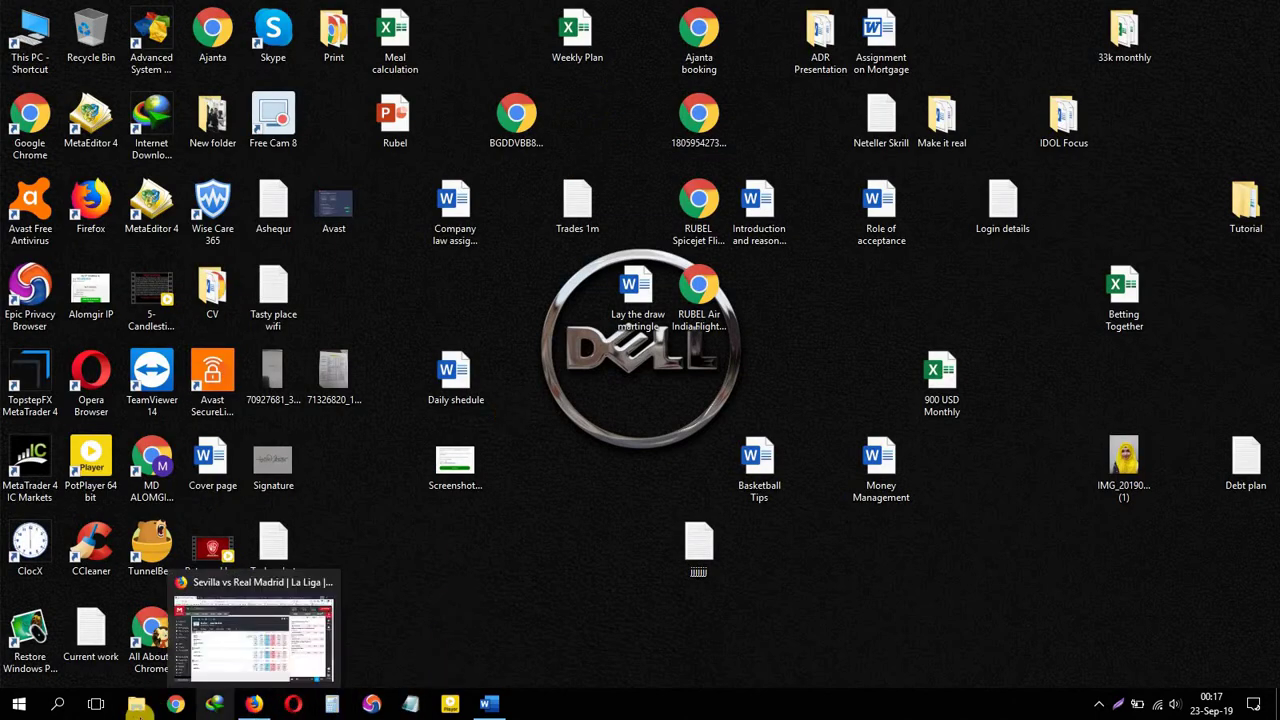
- Open Chrome with a blank new tab and start a Notepad note with the entry "188bet"
left_click(176, 705)
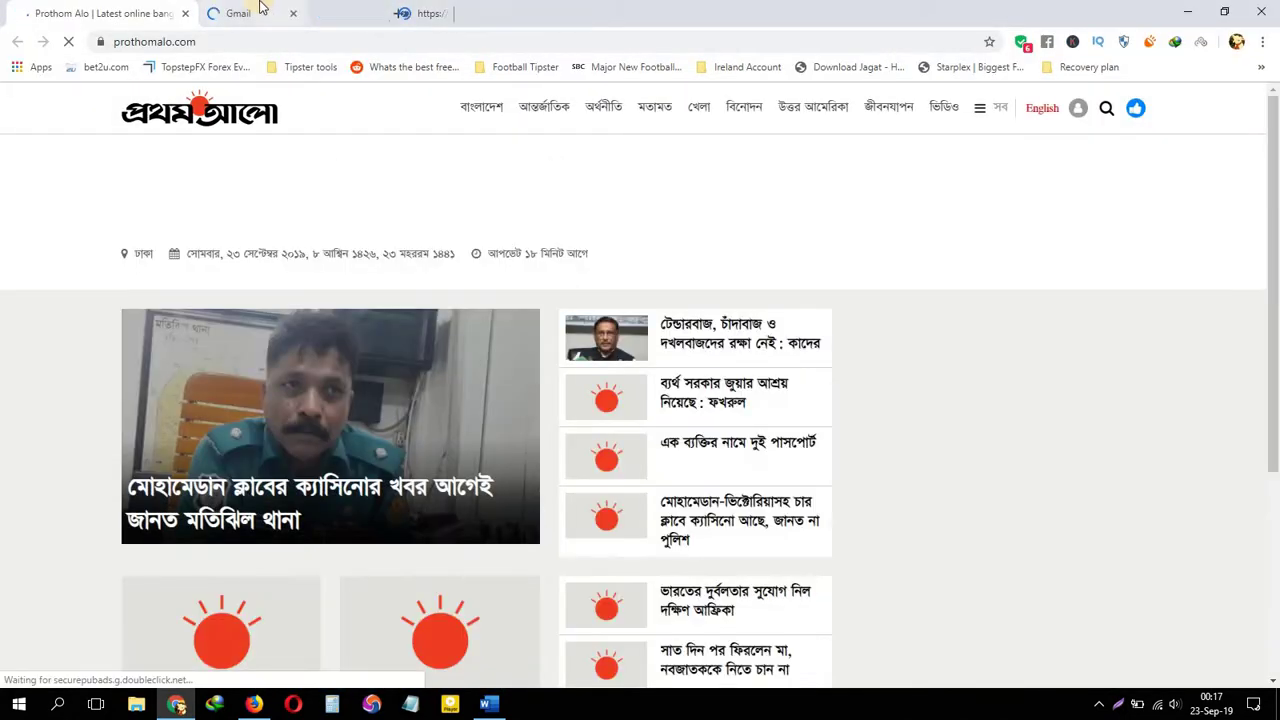
left_click(219, 12)
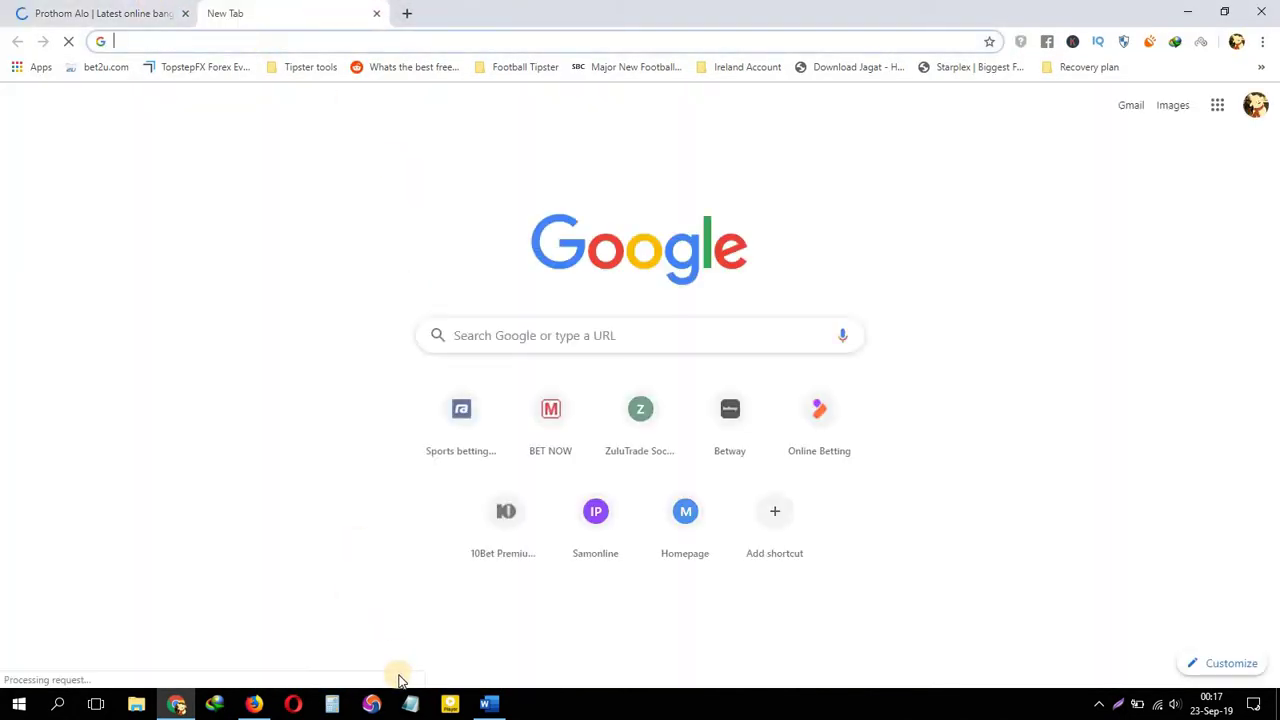
left_click(408, 706)
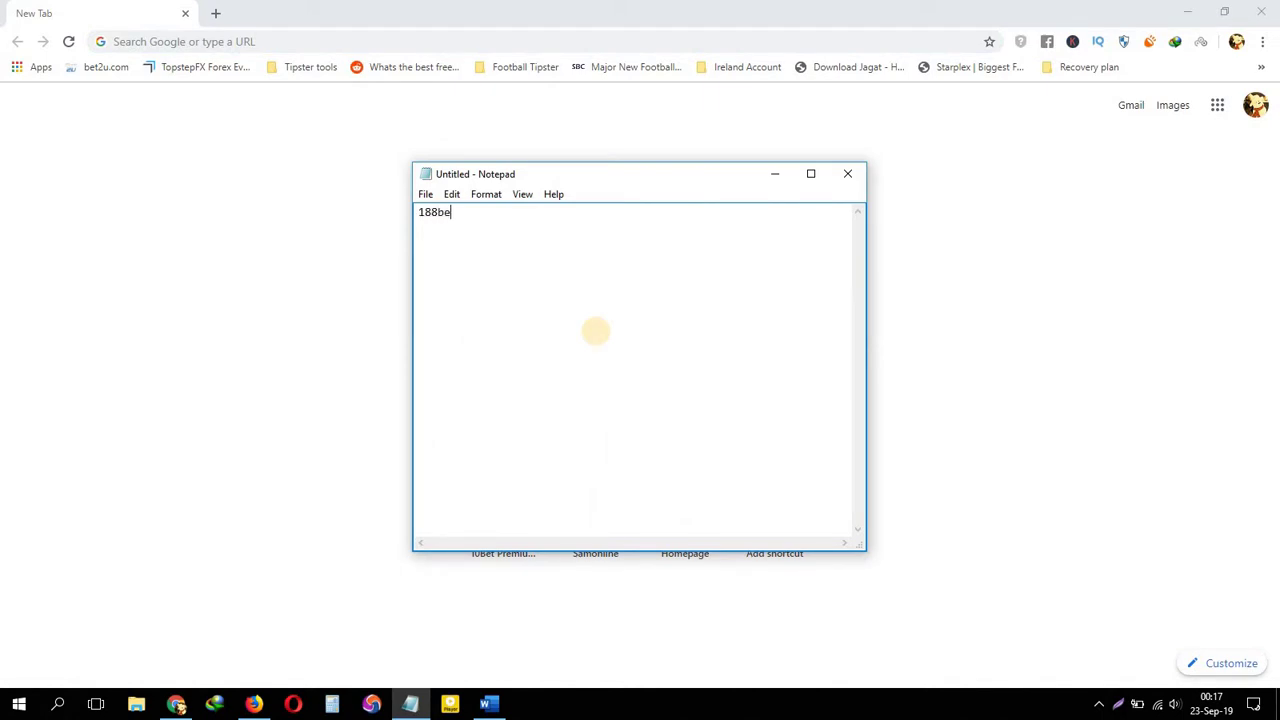
- Load the 188BET site at 188asia.com/en-gb in Chrome
left_click(214, 42)
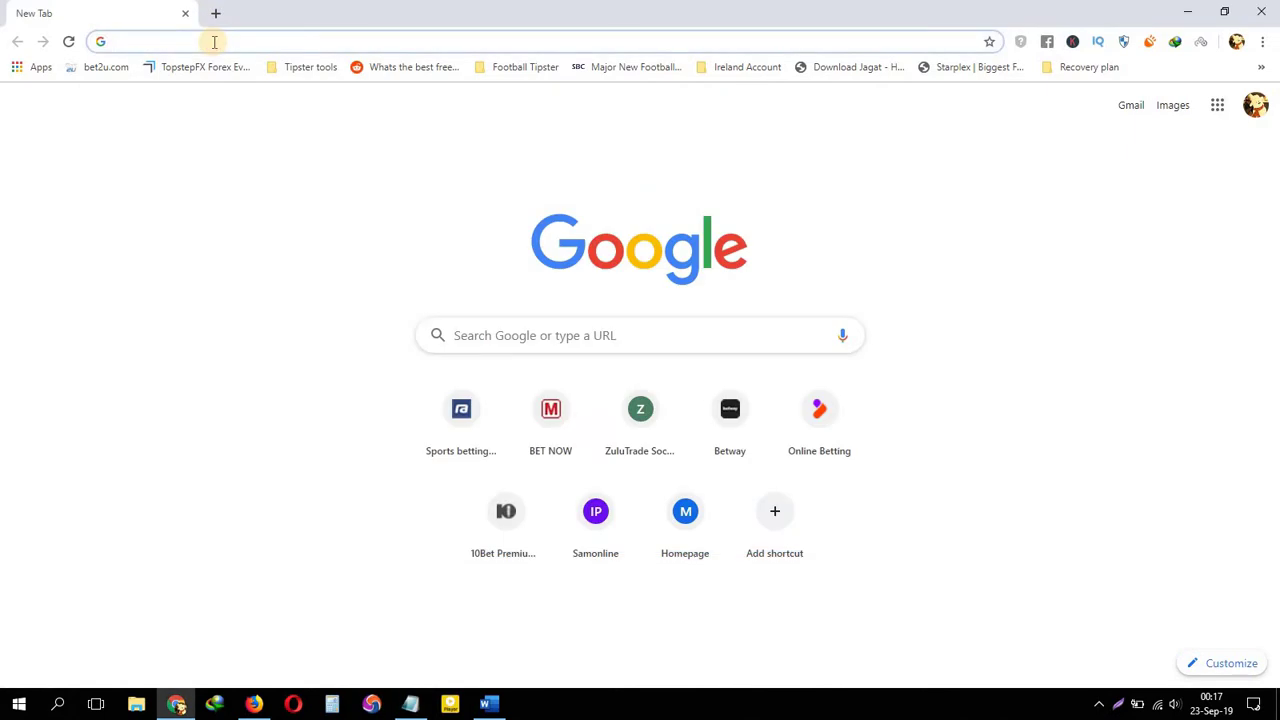
type("188asi")
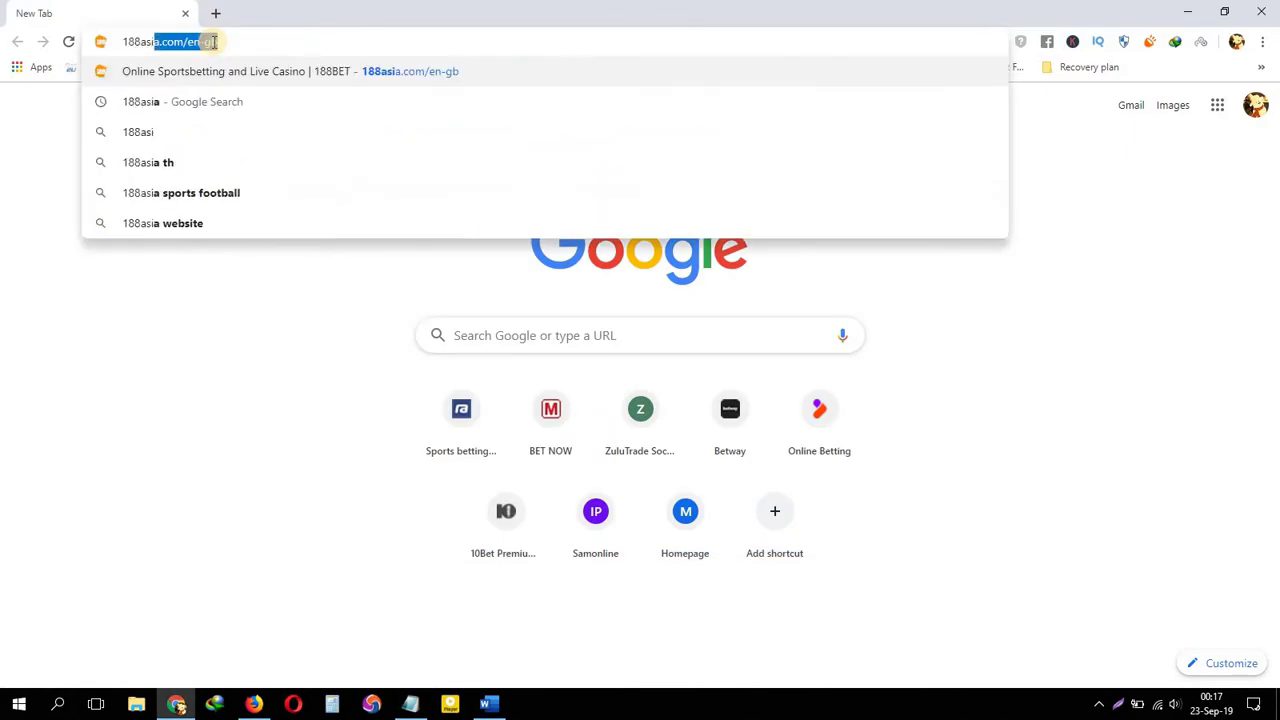
key("Return")
- Add "Lvbet" and "Bet2u" on separate lines below "188bet" in the Notepad note
left_click(410, 704)
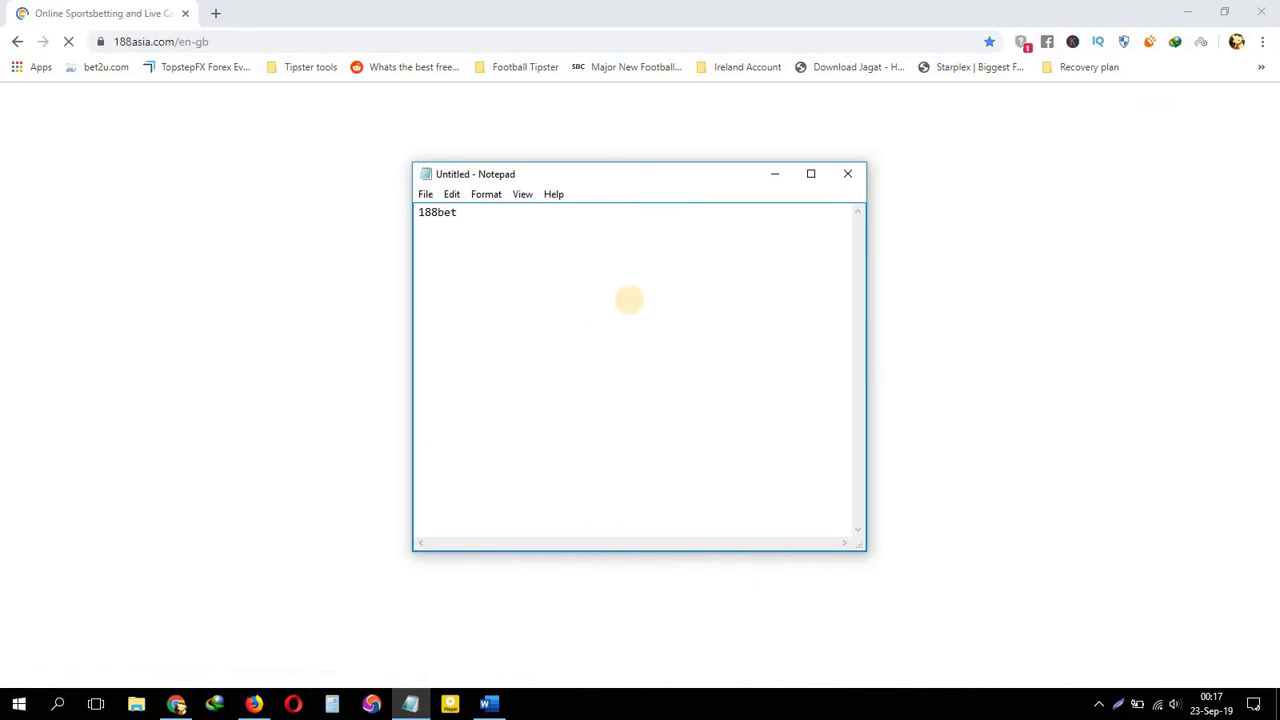
key("Return")
type("Lvbet")
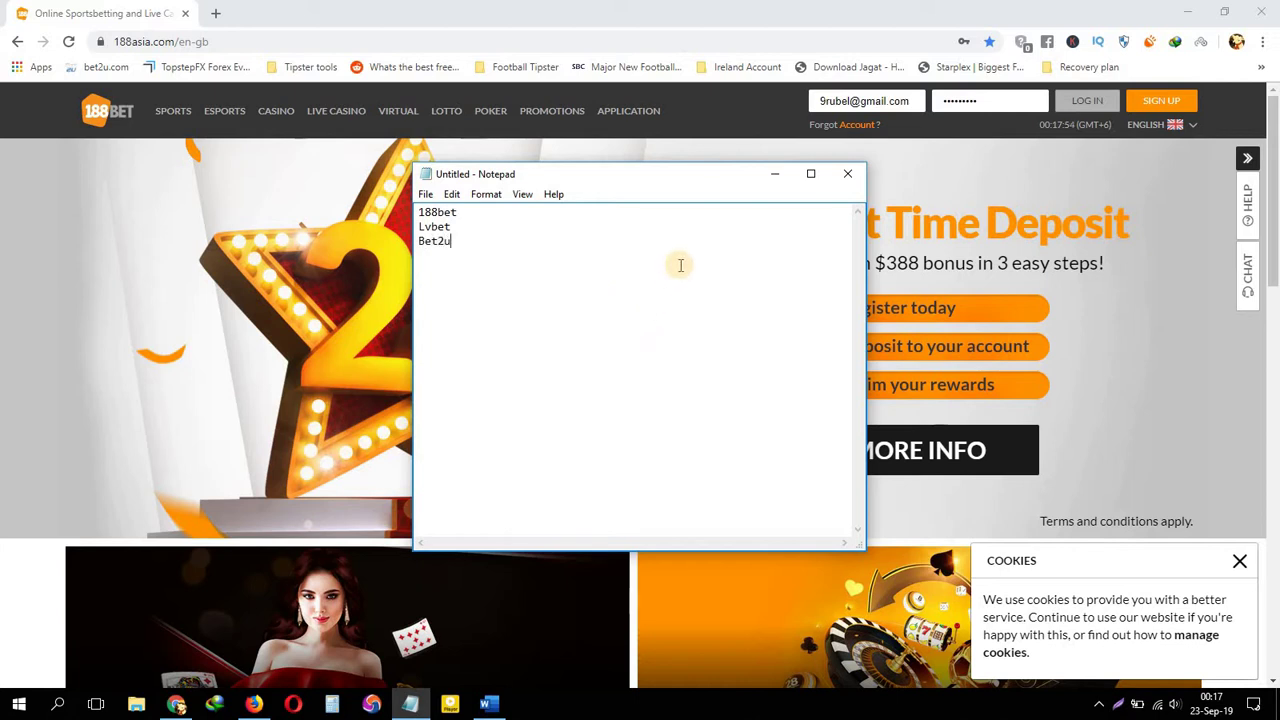
- Examine the three bookmaker names listed in the Notepad note
key("Up")
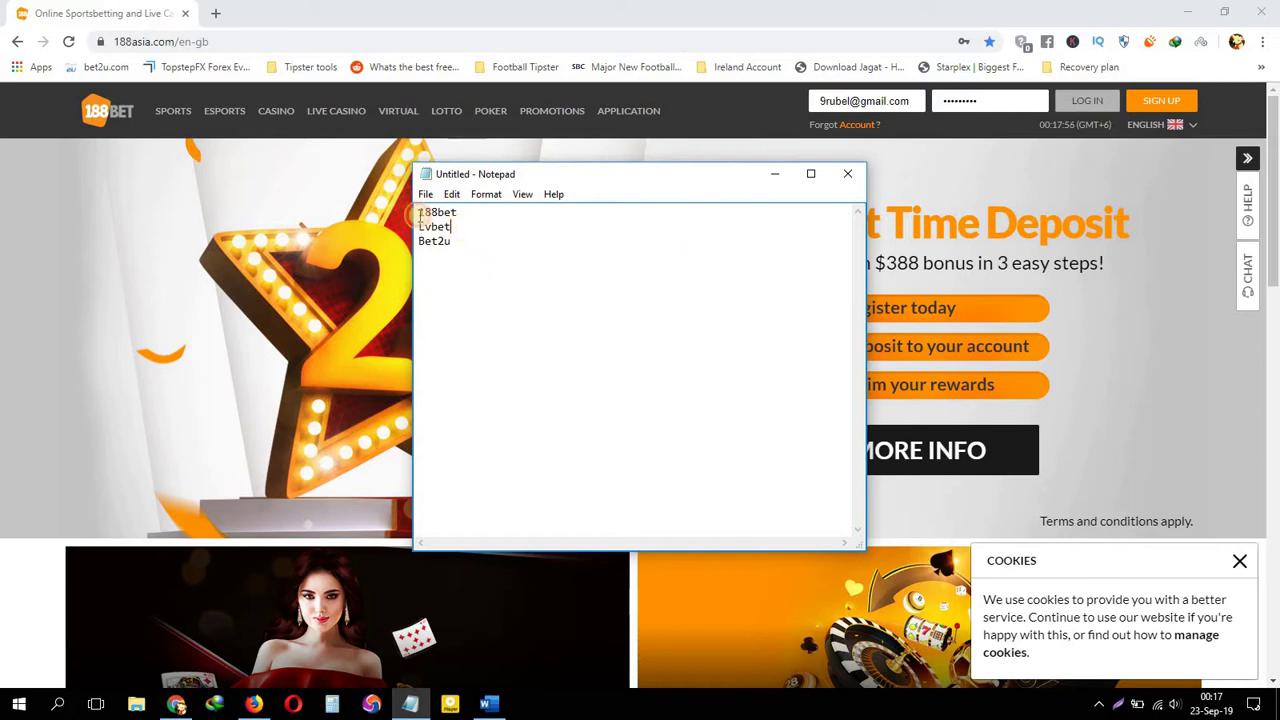
left_click_drag(421, 214, 486, 254)
left_click(479, 251)
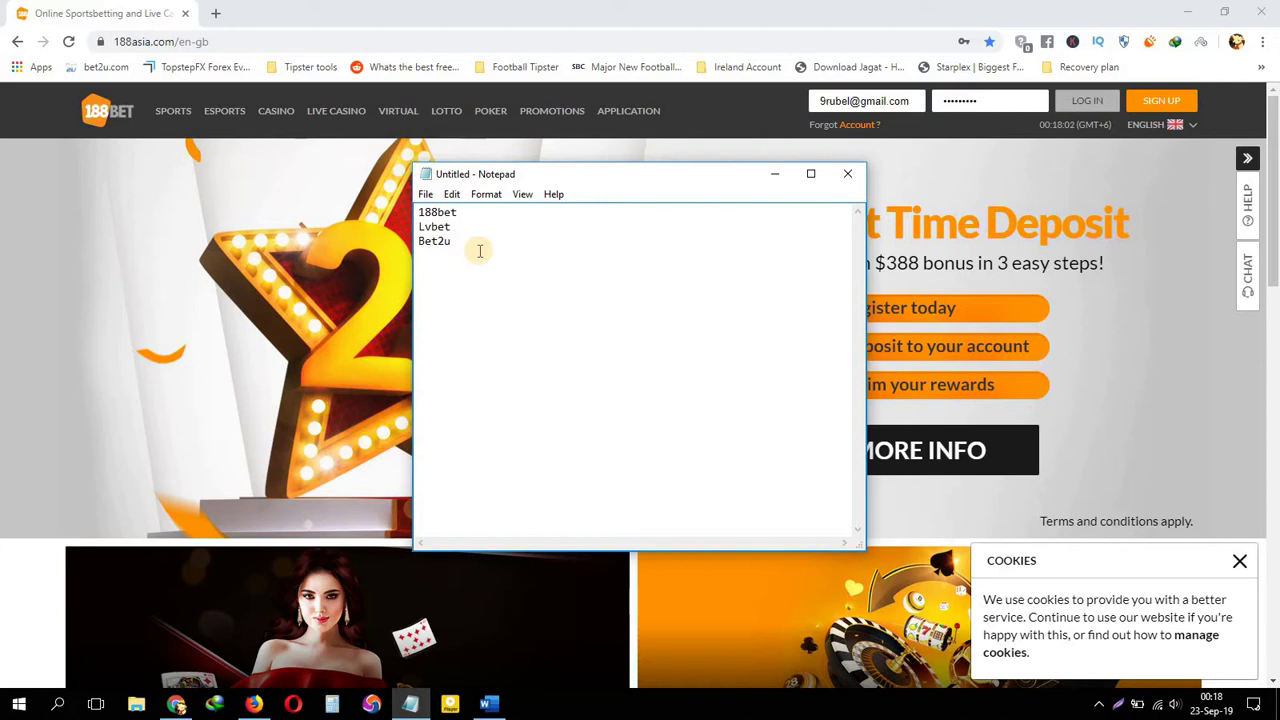
left_click(1174, 563)
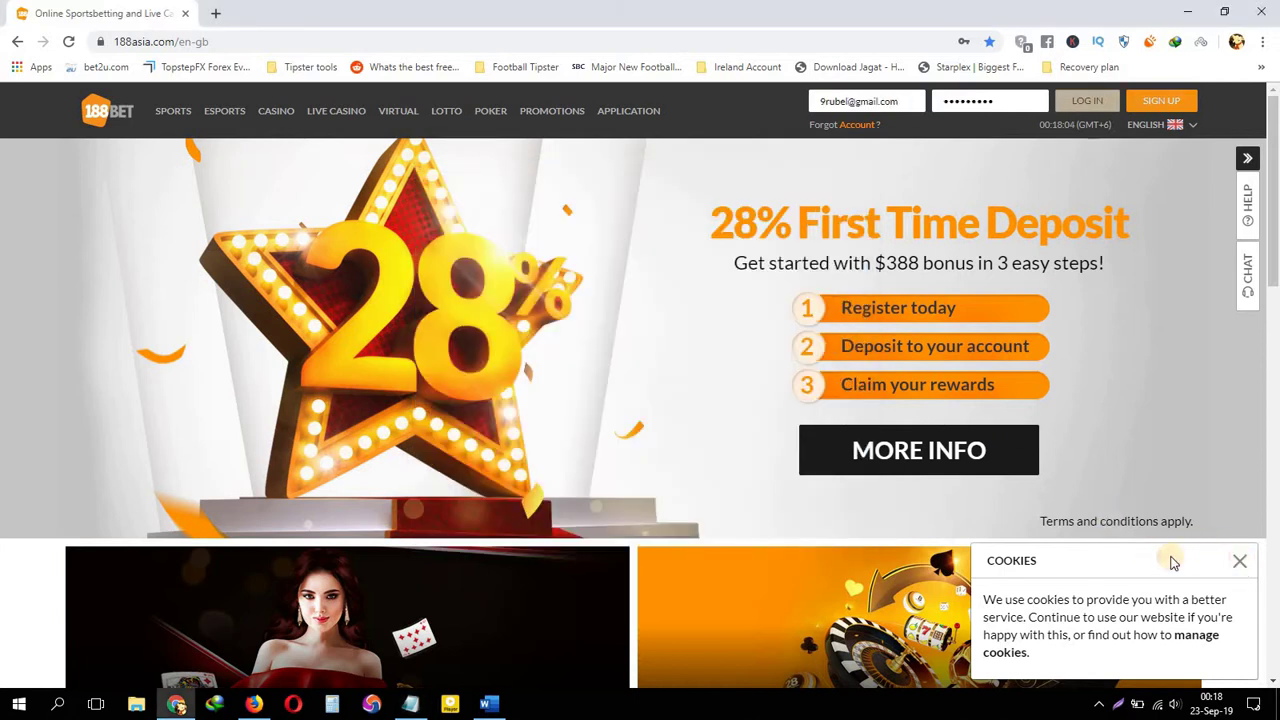
left_click(410, 704)
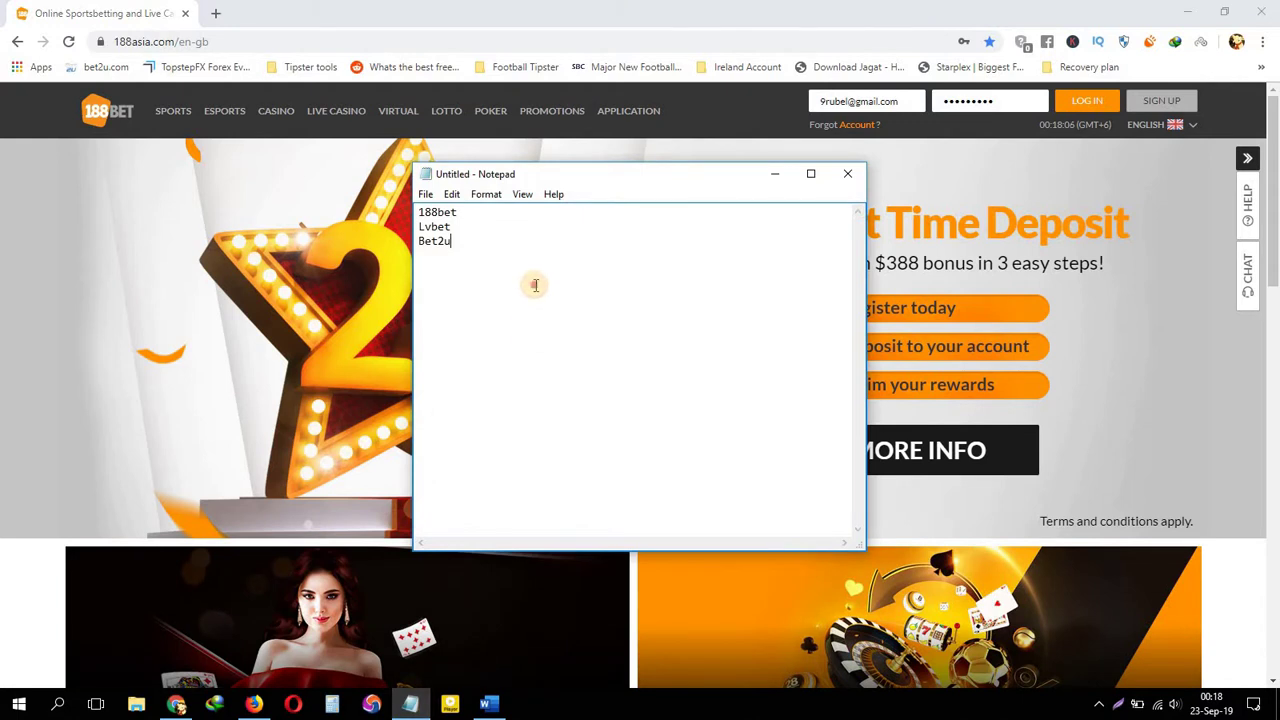
left_click_drag(457, 251, 415, 205)
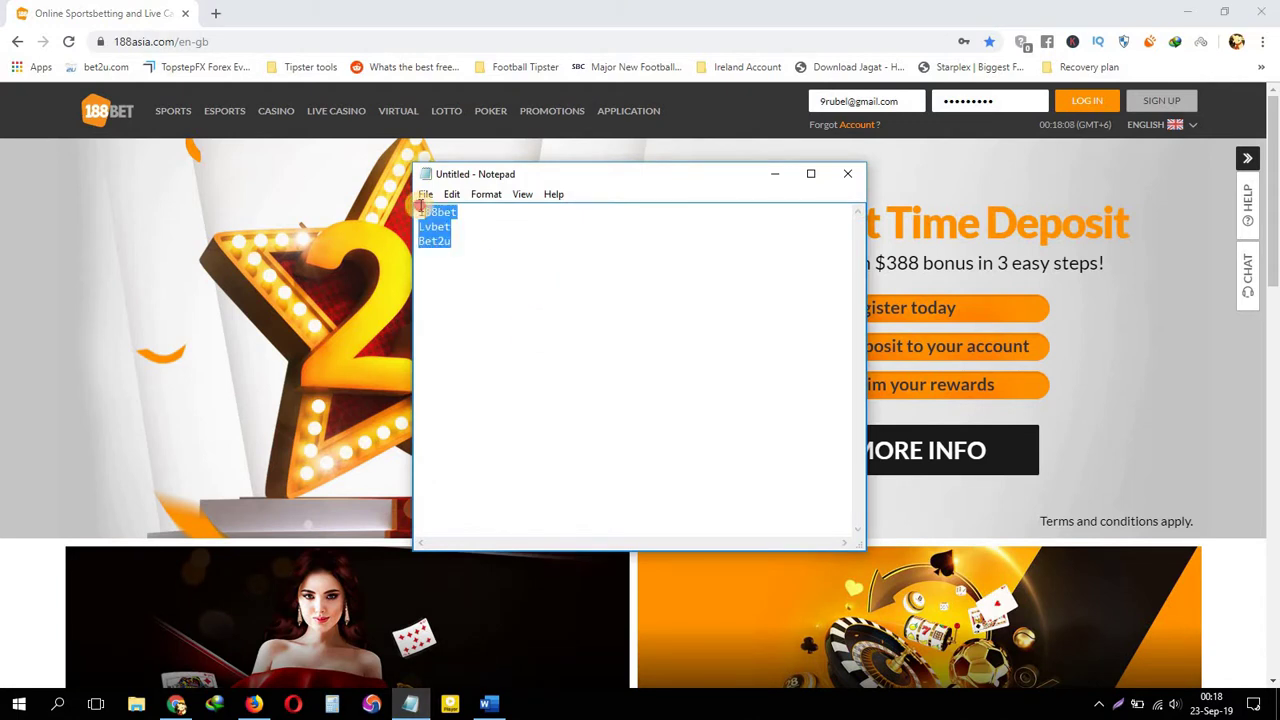
left_click(482, 229)
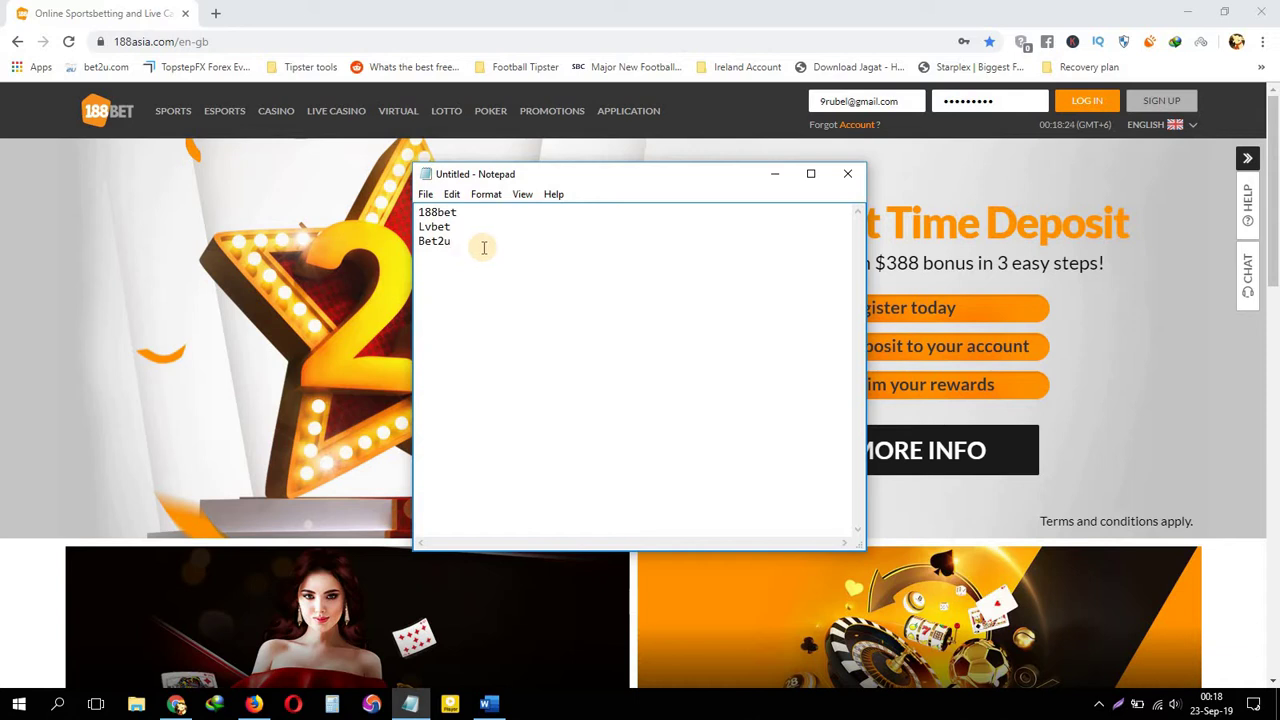
left_click(473, 226)
left_click_drag(468, 241, 418, 207)
left_click(463, 262)
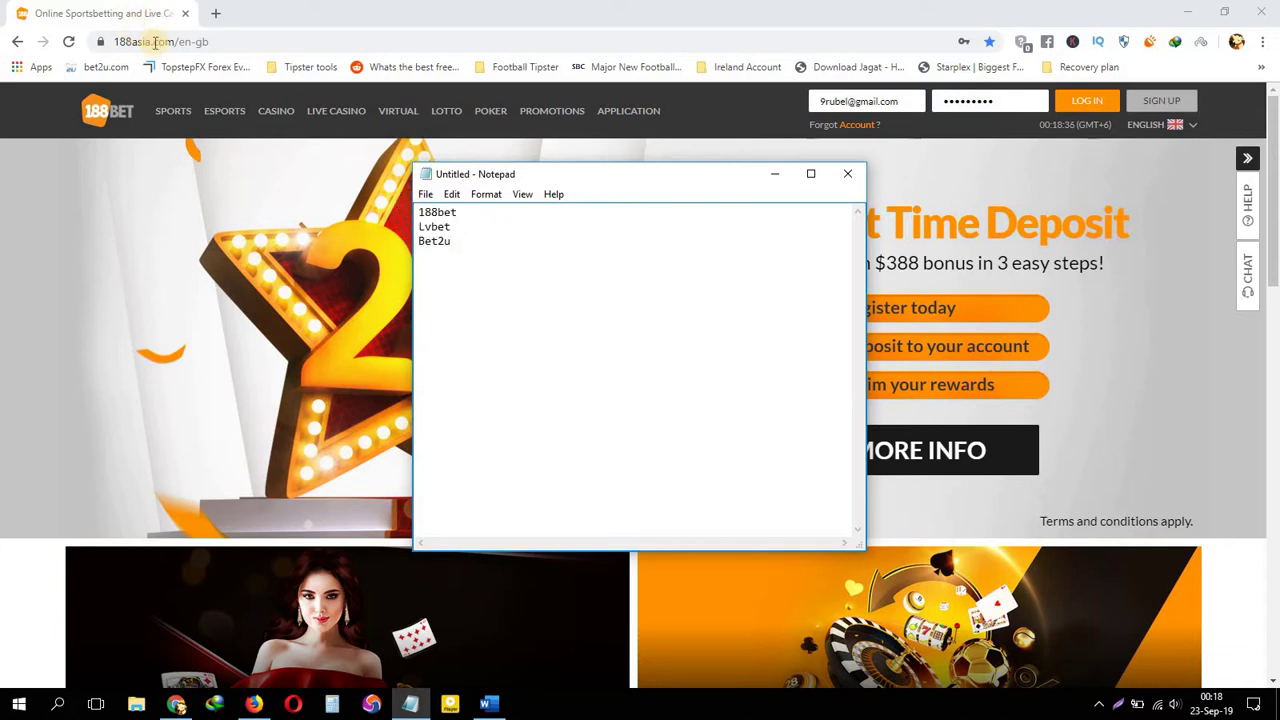
- Open the LV BET sportsbook at sports.lvbet.com/en in a new Chrome tab
left_click(221, 12)
type("lv")
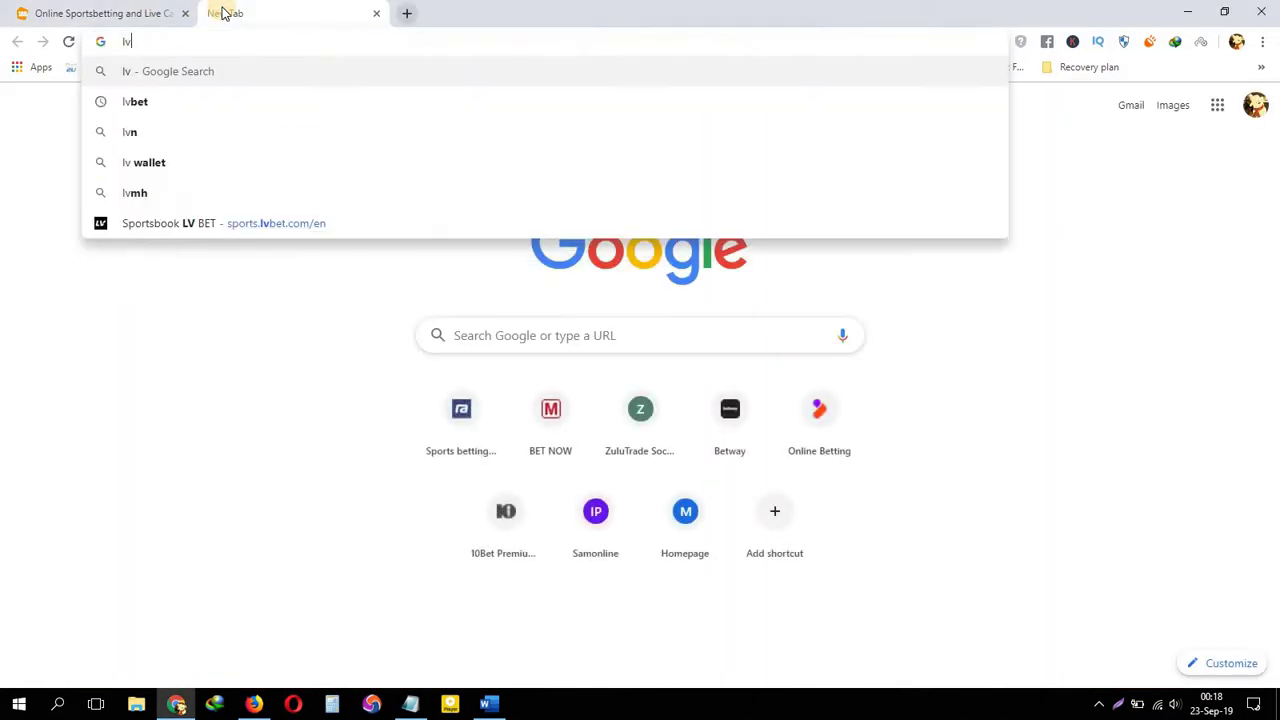
left_click(270, 225)
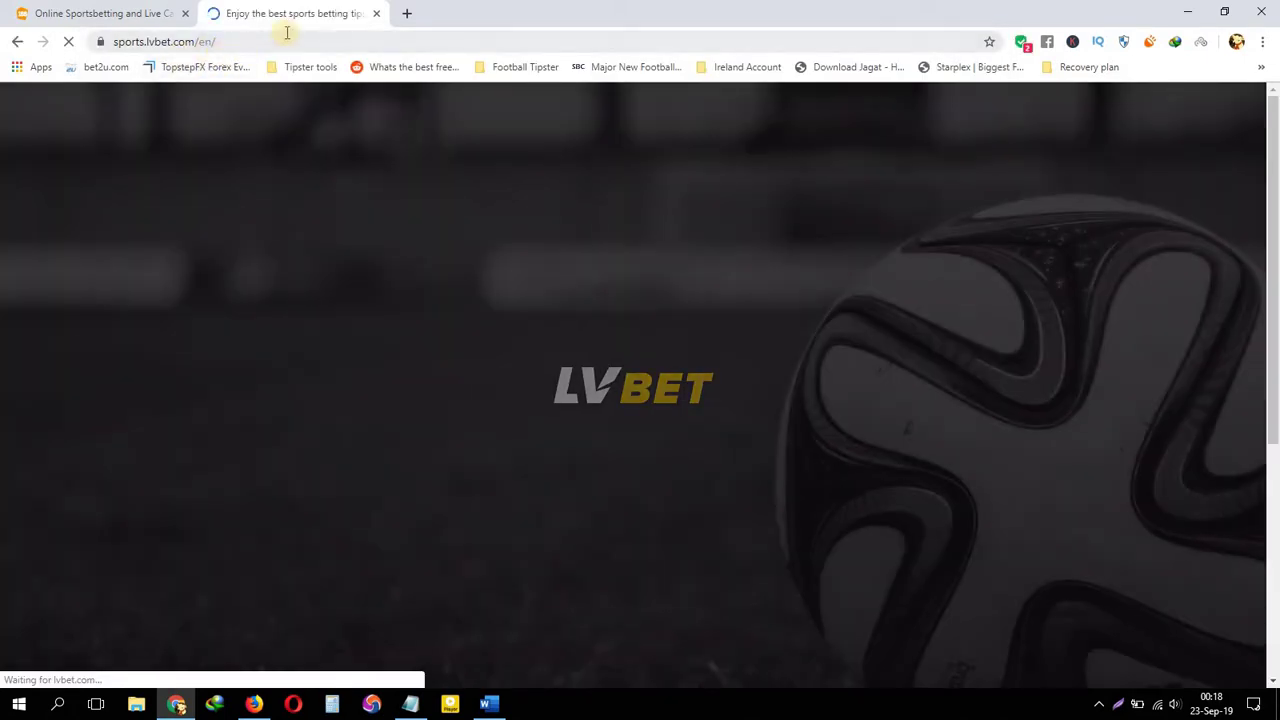
- Search Google for "bet2u" in another new tab
left_click(407, 11)
type("bet")
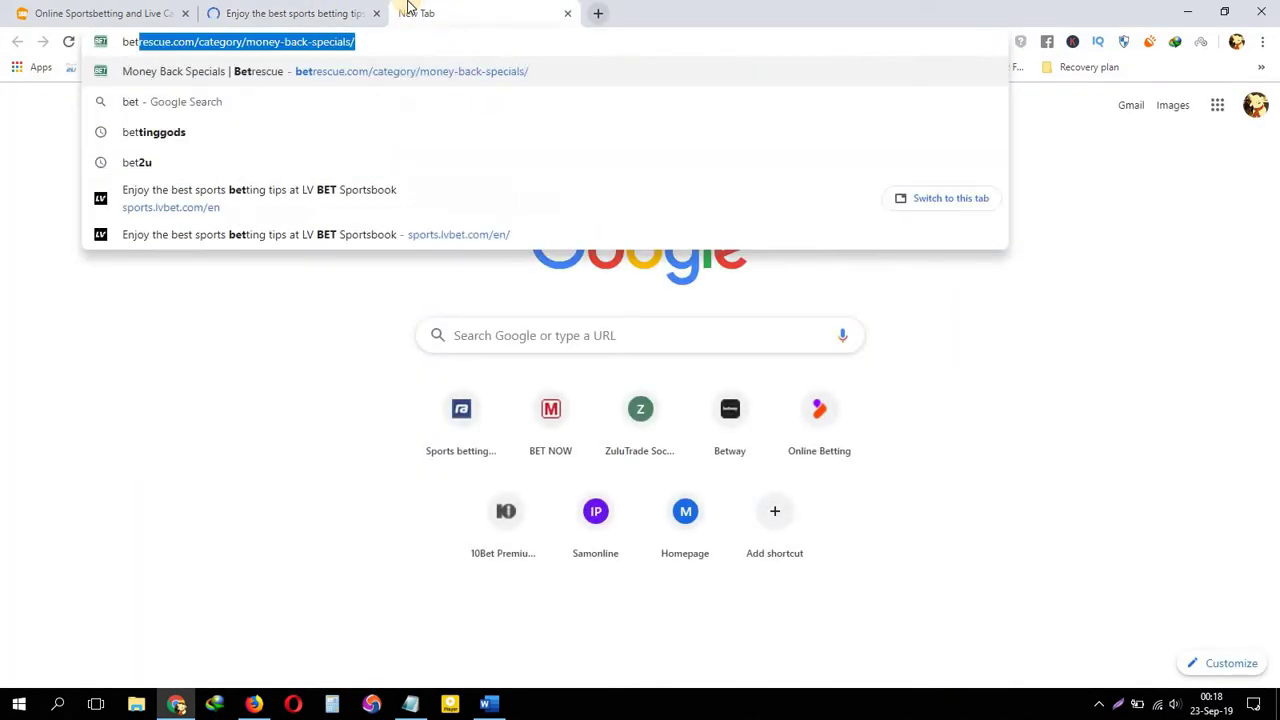
type("2")
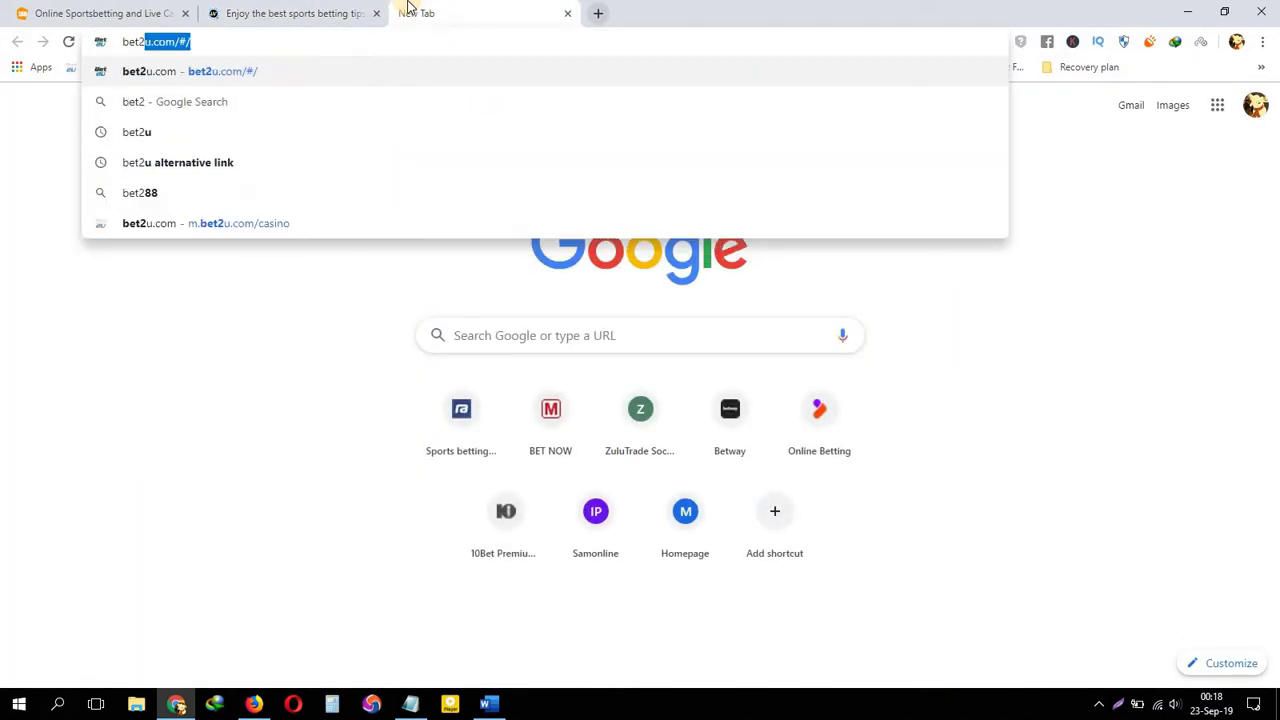
type("u")
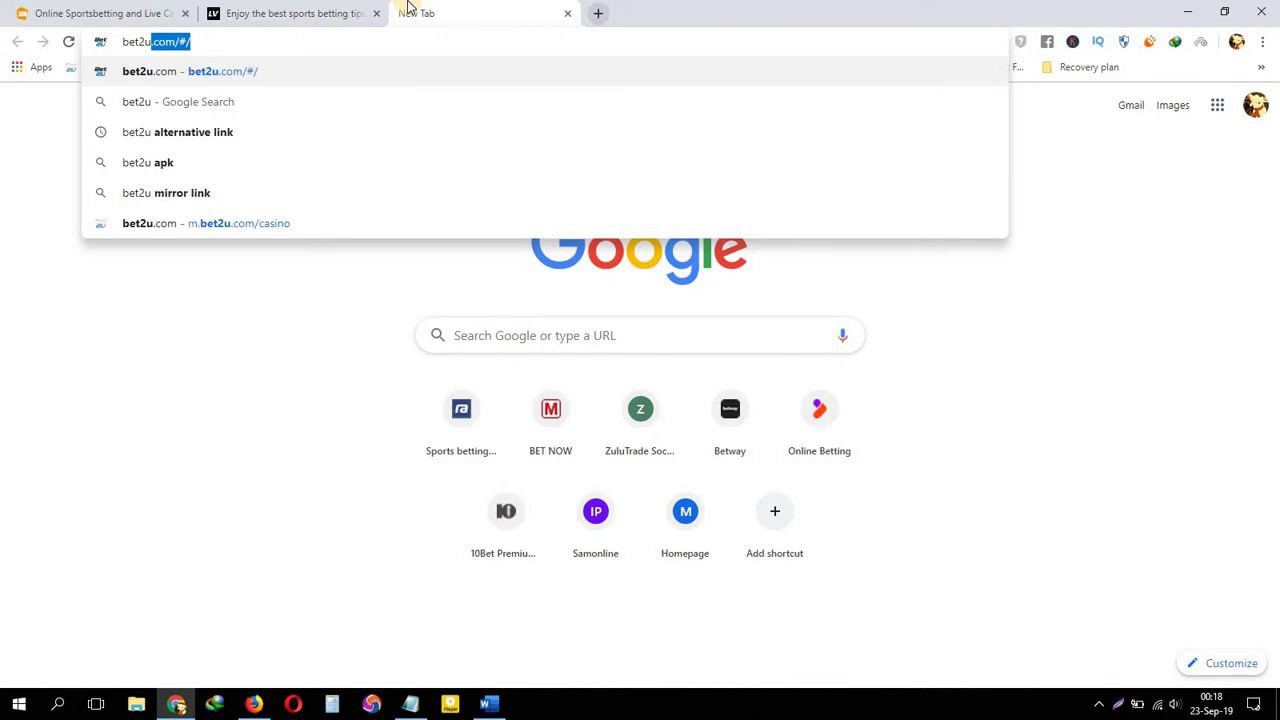
key("BackSpace")
key("Return")
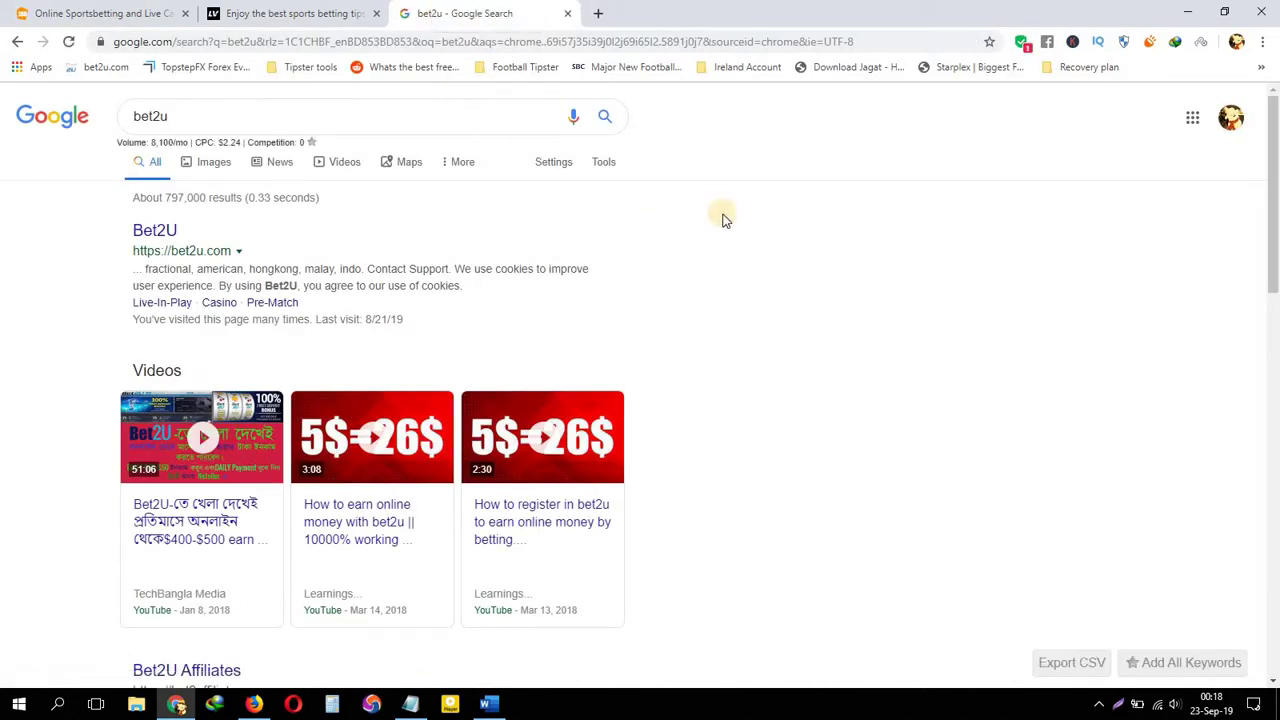
- Look over the results and refine the Google search to "bet2u mobile"
scroll(725, 220, "down", 2)
scroll(743, 194, "up", 2)
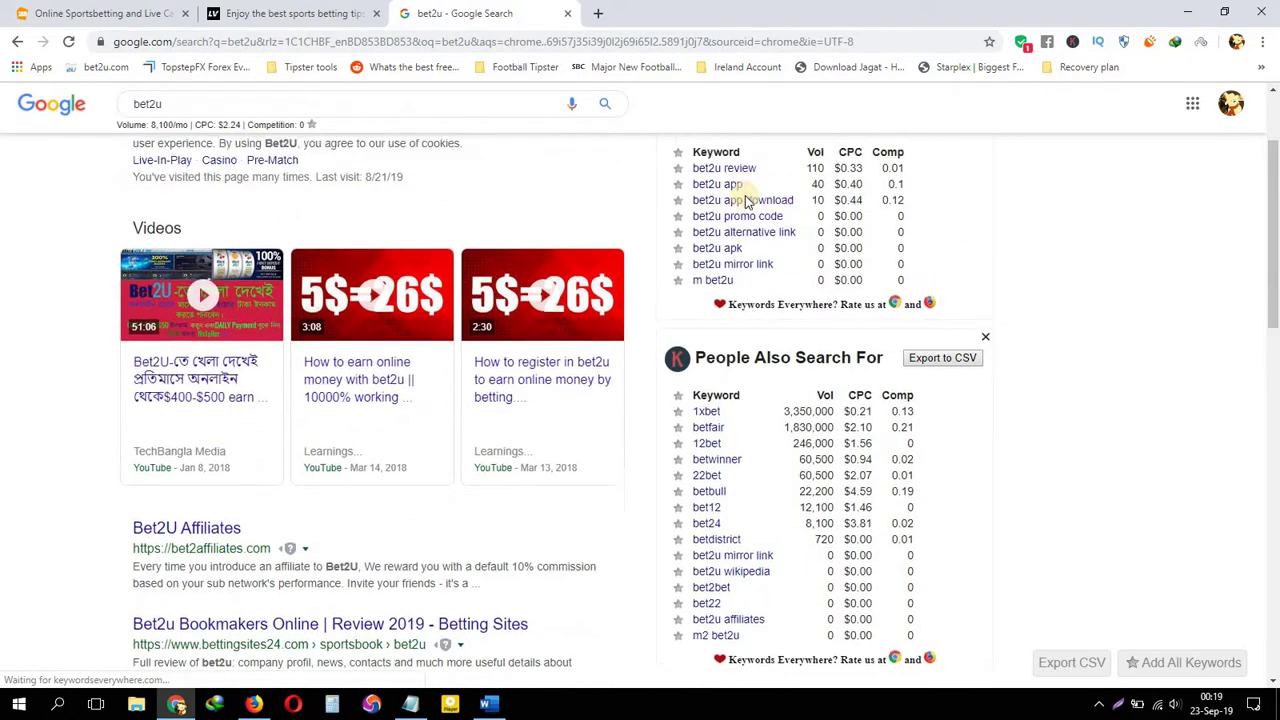
left_click(331, 107)
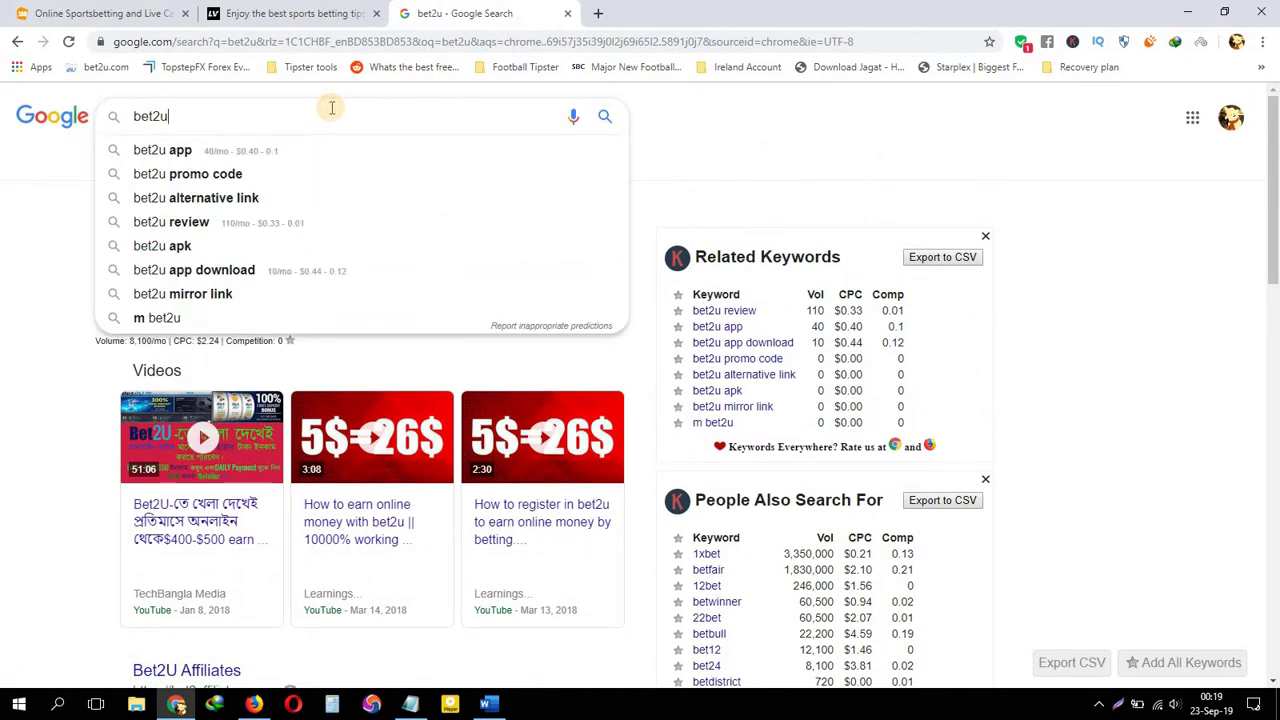
type("mobi")
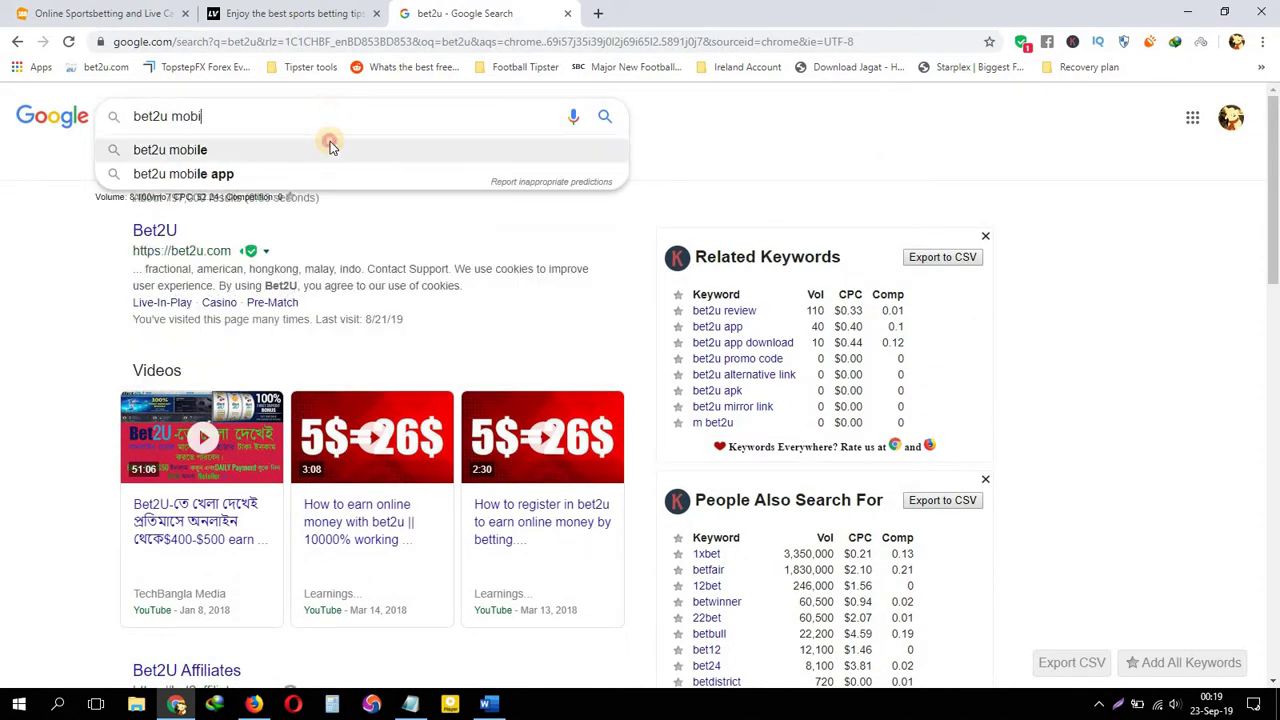
left_click(330, 146)
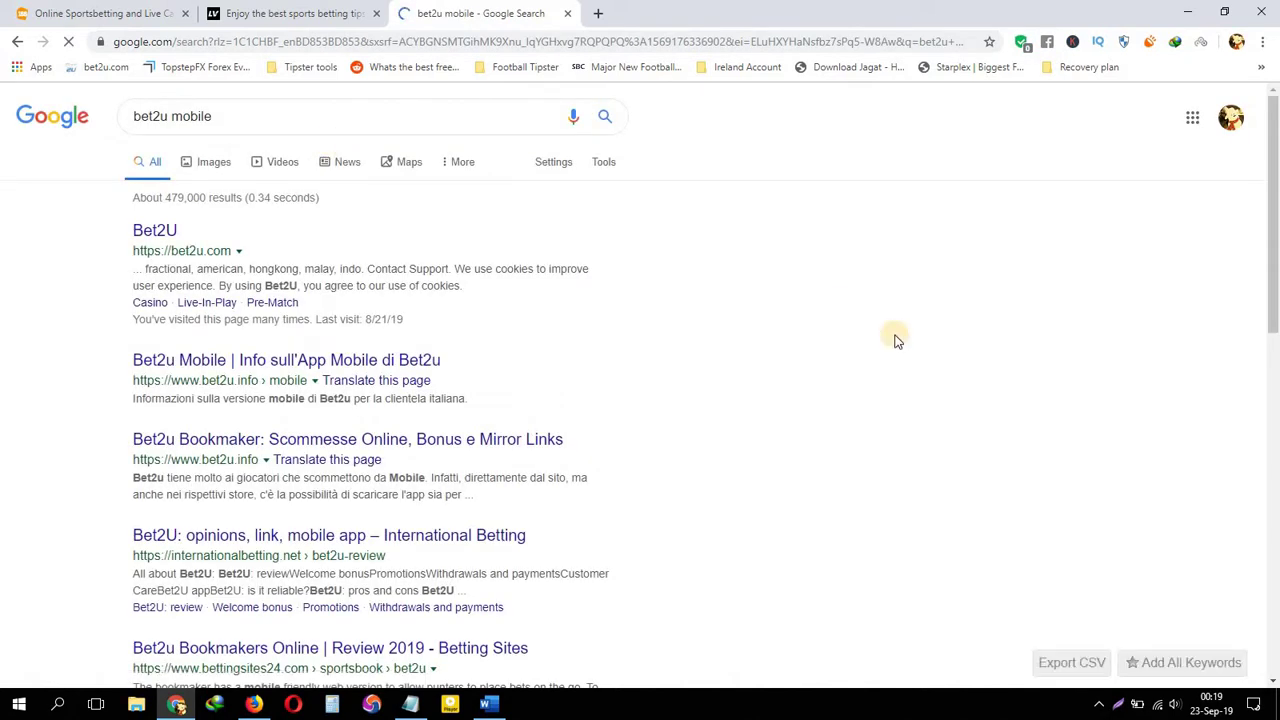
- Open the bet2u.info mobile app page from the search results in a separate tab
left_click(283, 362)
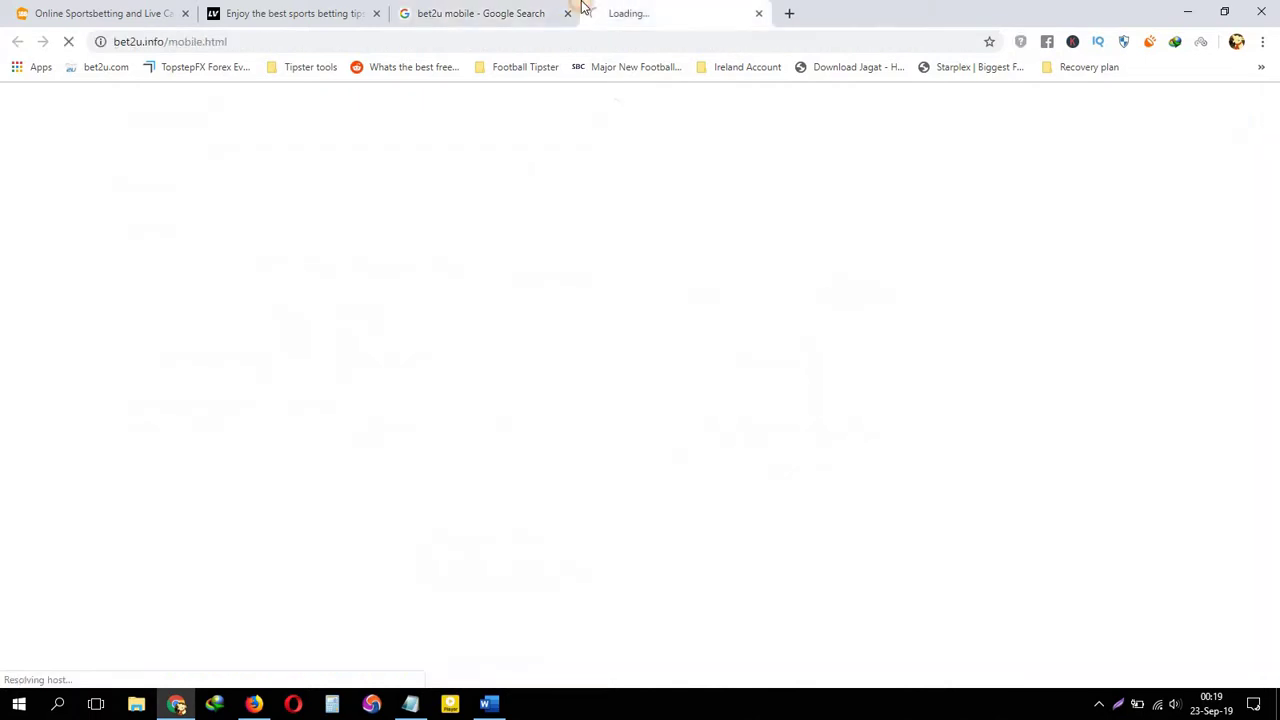
key("ctrl+shift+Tab")
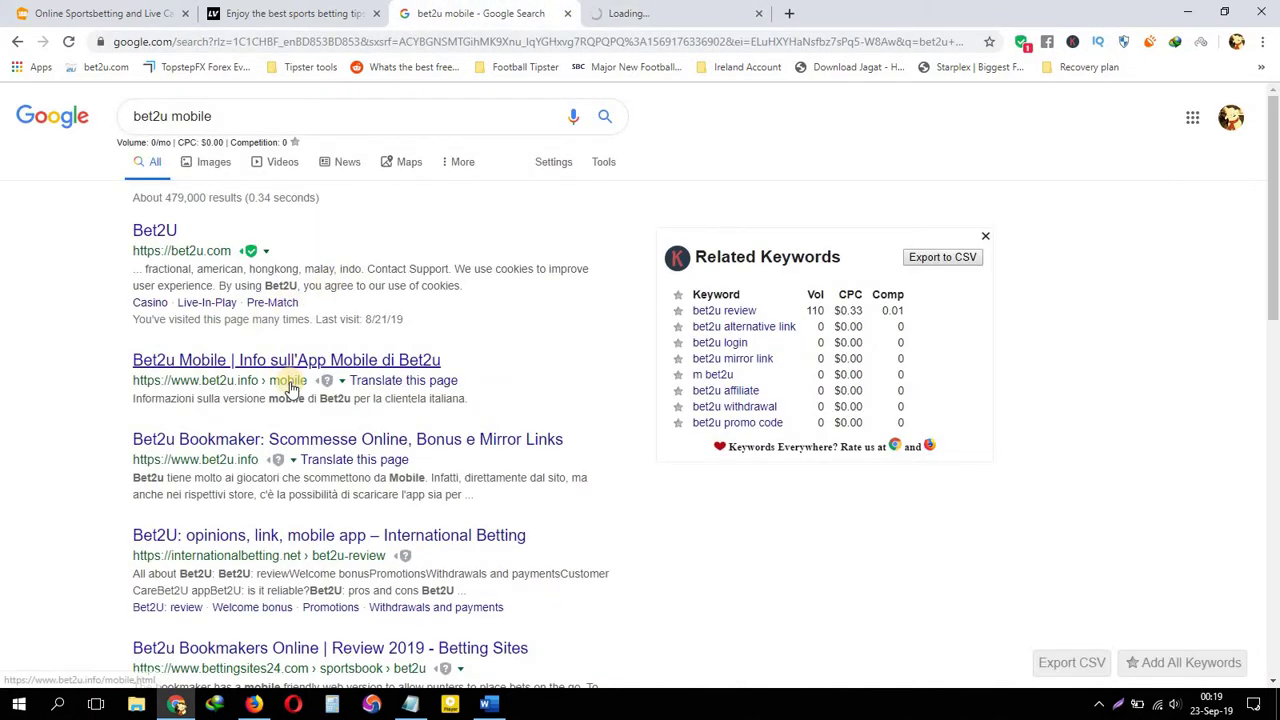
left_click(679, 10)
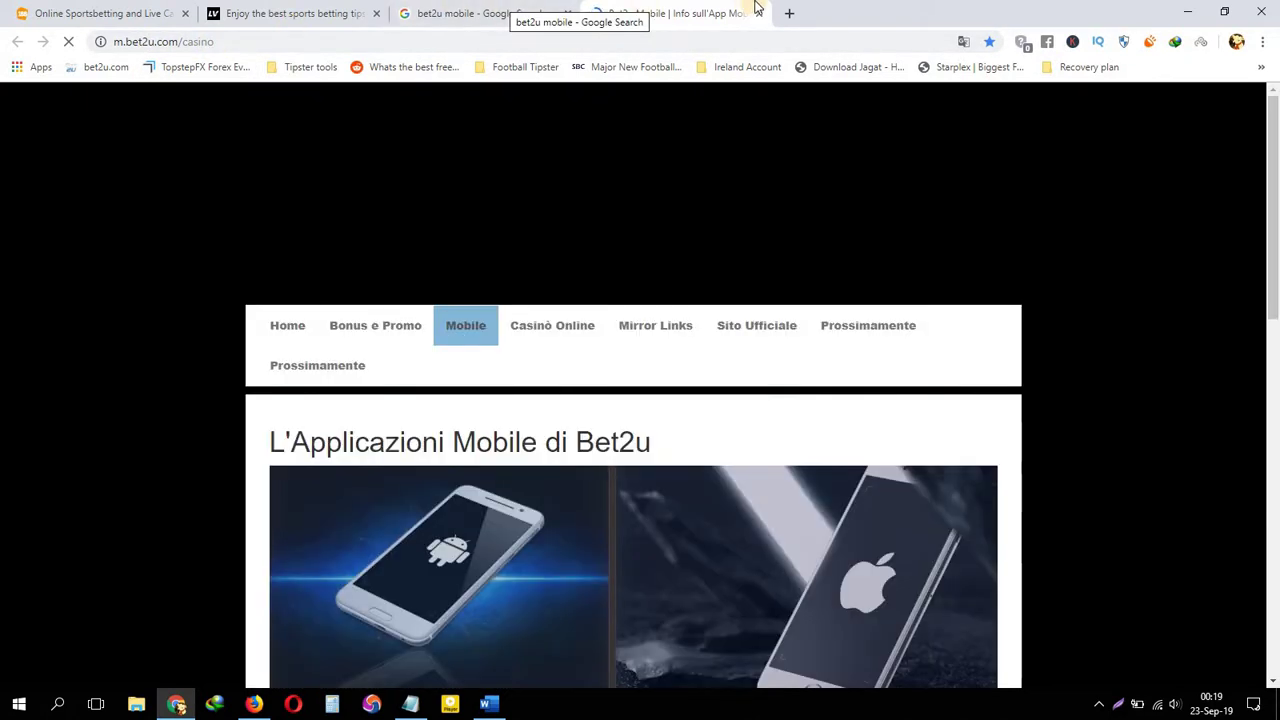
- Close the bet2u.info page and load the bookmarked Bet2U site, m.bet2u.com/casino, in a new tab
key("ctrl+t")
left_click(759, 13)
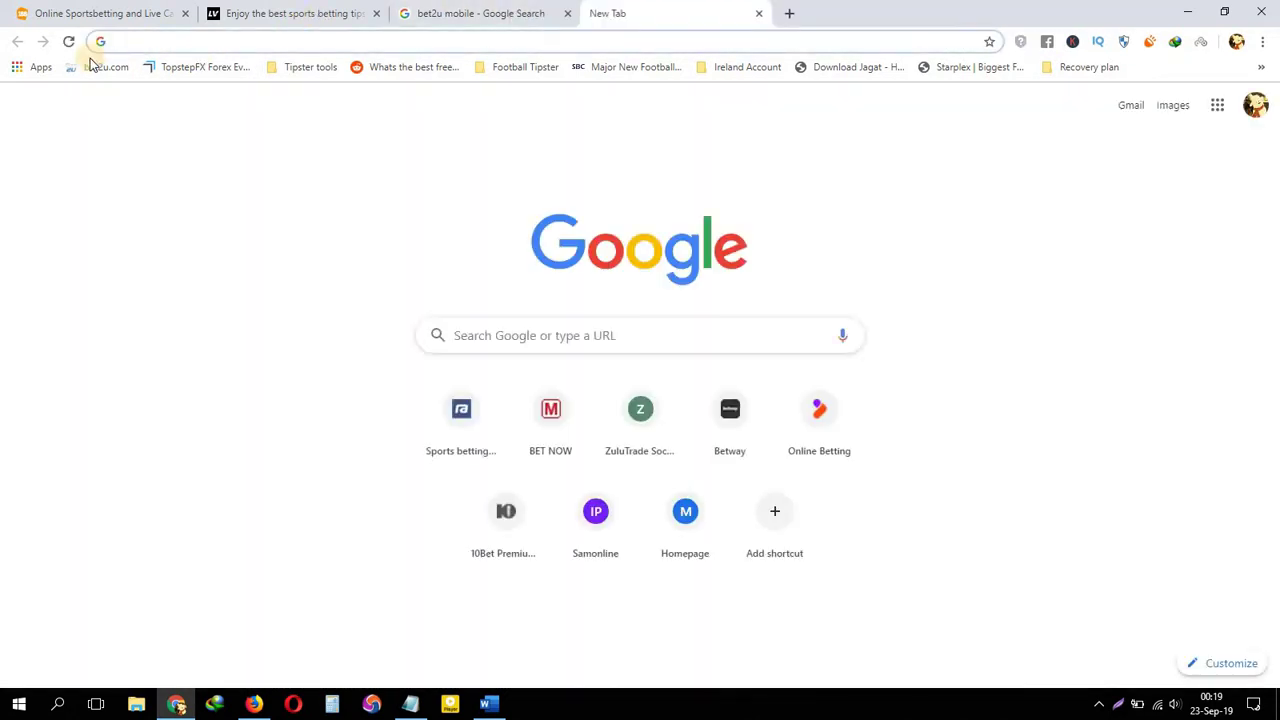
left_click(98, 66)
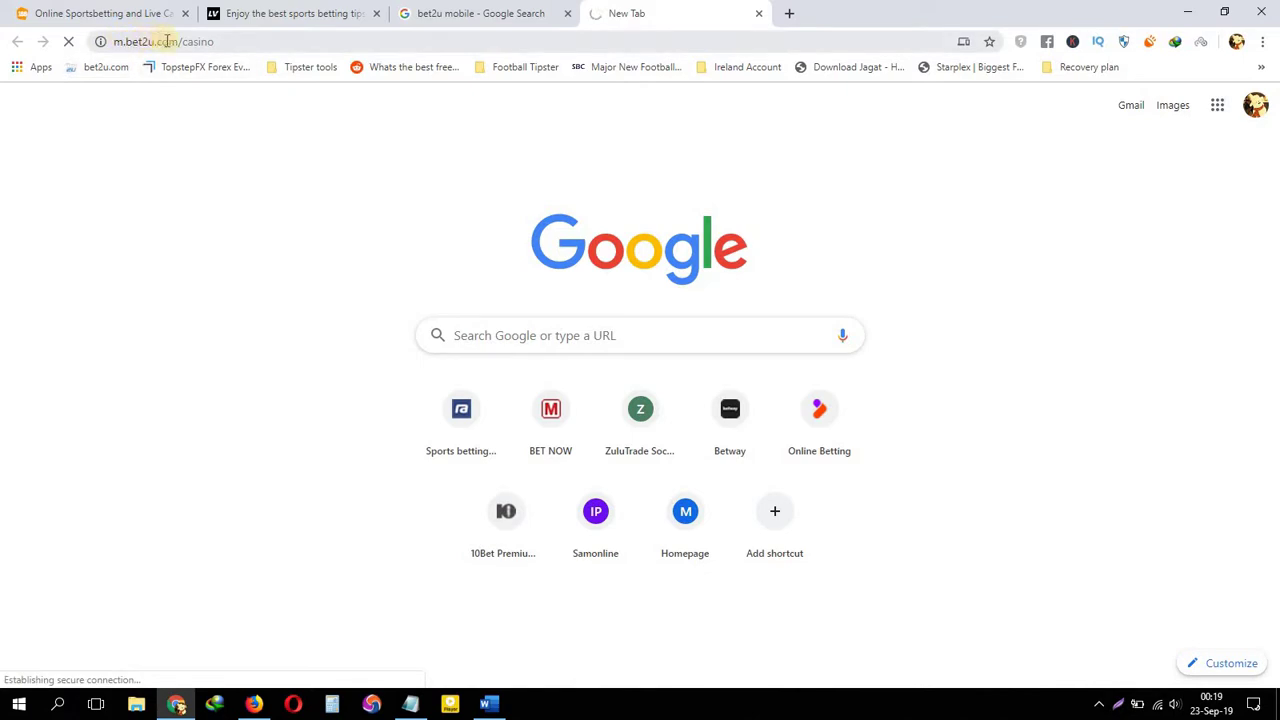
- Check on the Bet2U mobile casino tab and reload its page
left_click(550, 10)
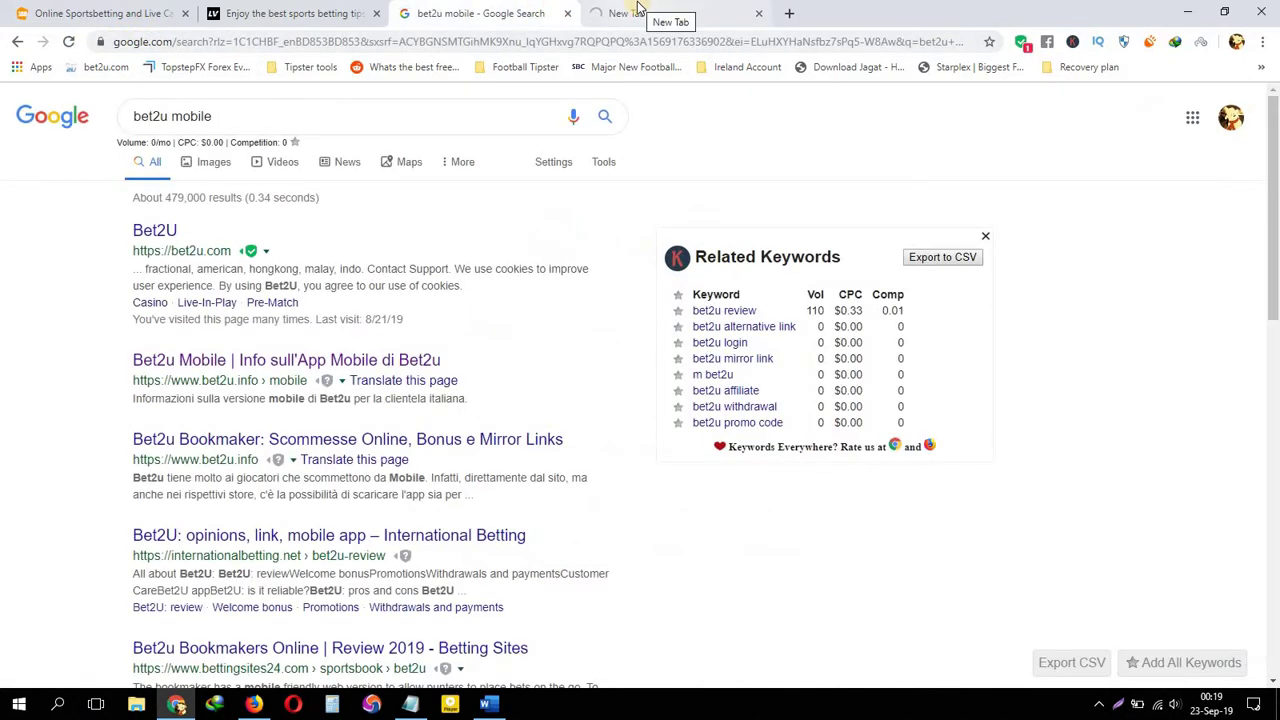
left_click(638, 10)
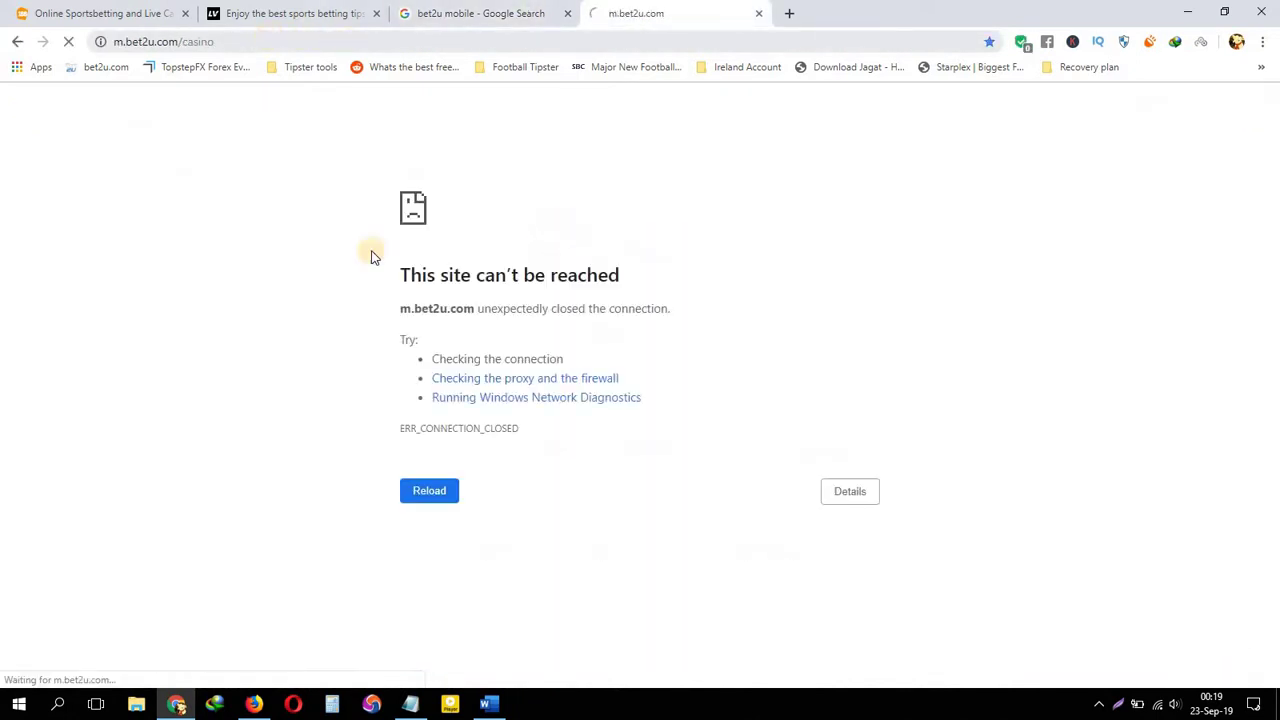
left_click(452, 492)
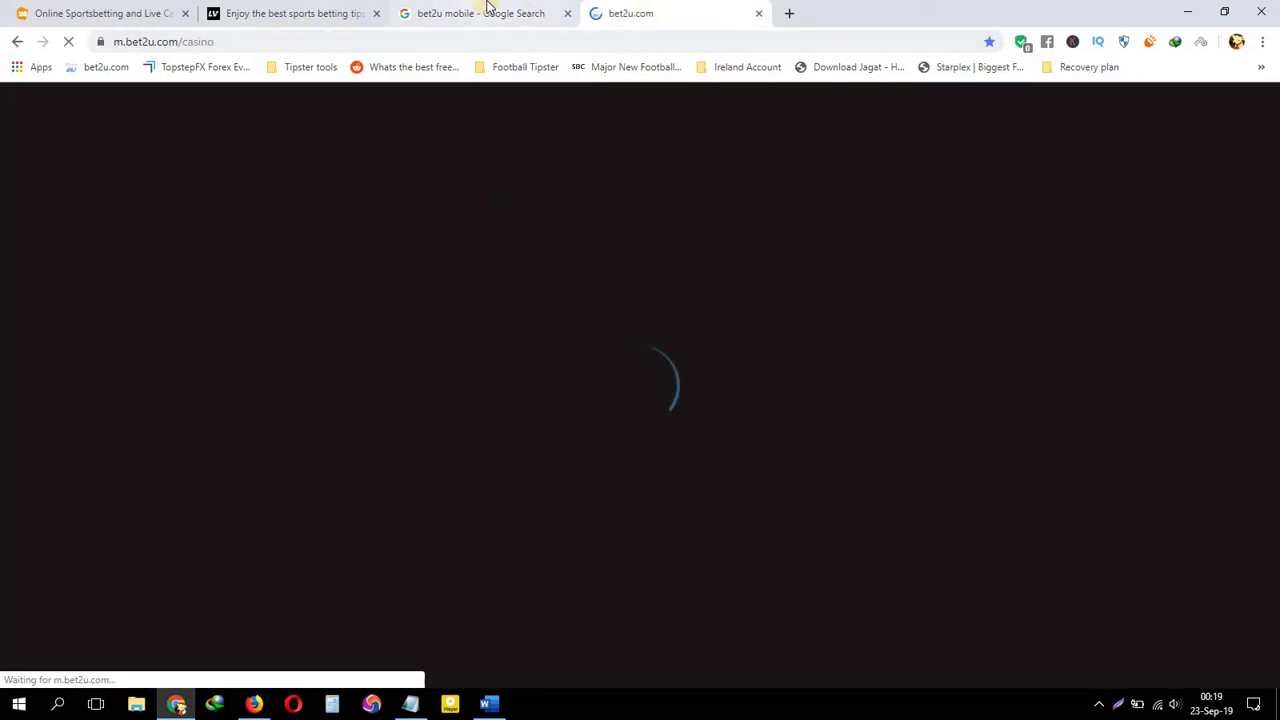
- Open the main bet2u.com site from the search results and close the m.bet2u.com/casino tab
left_click(484, 11)
left_click(170, 236)
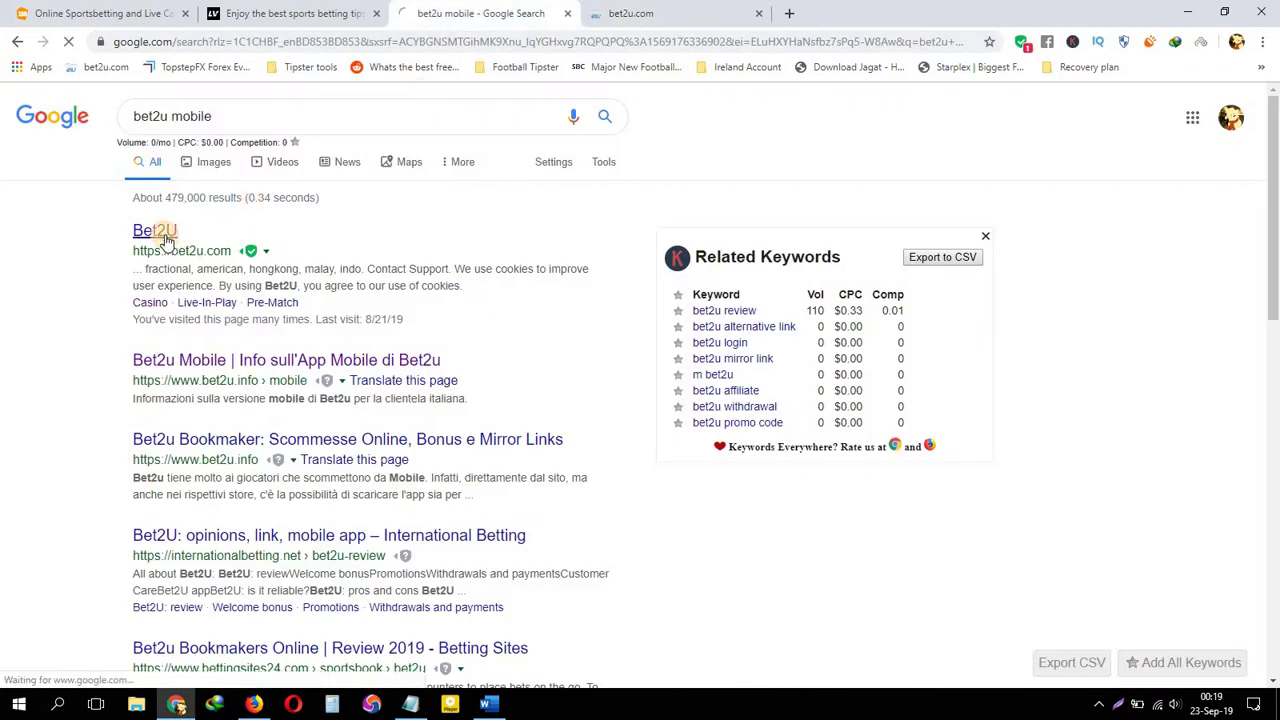
left_click(614, 10)
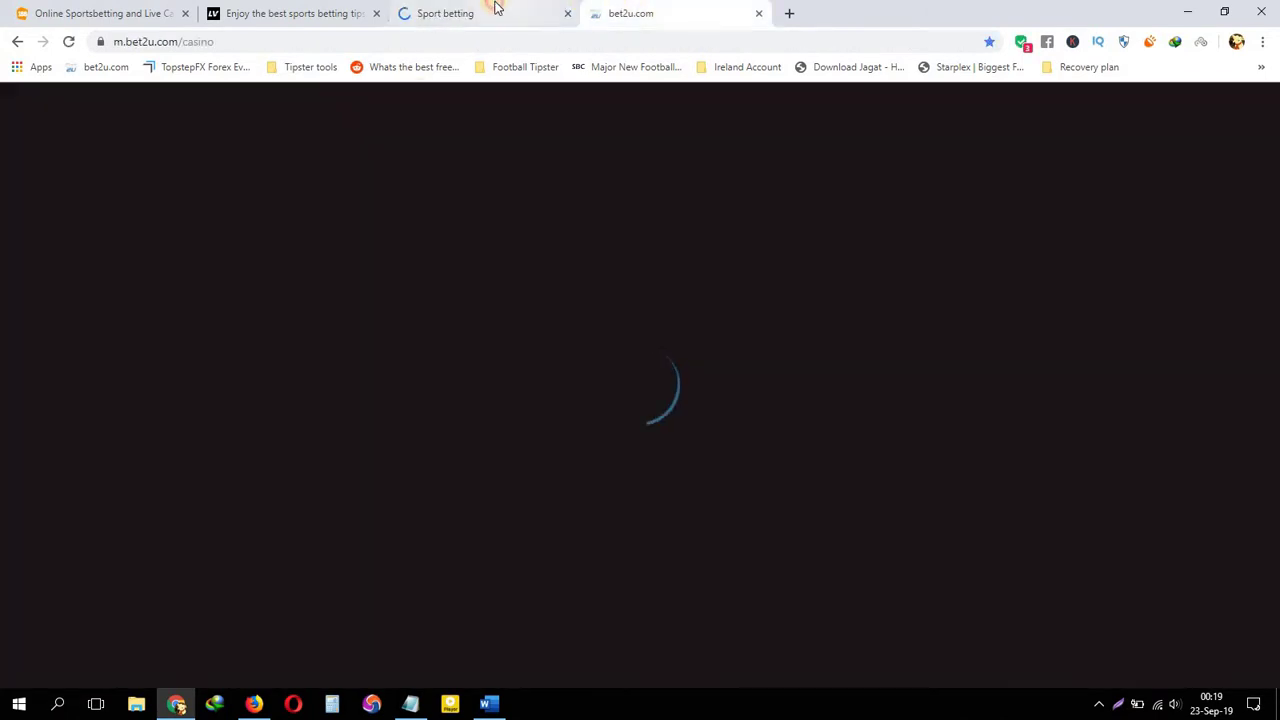
left_click(488, 11)
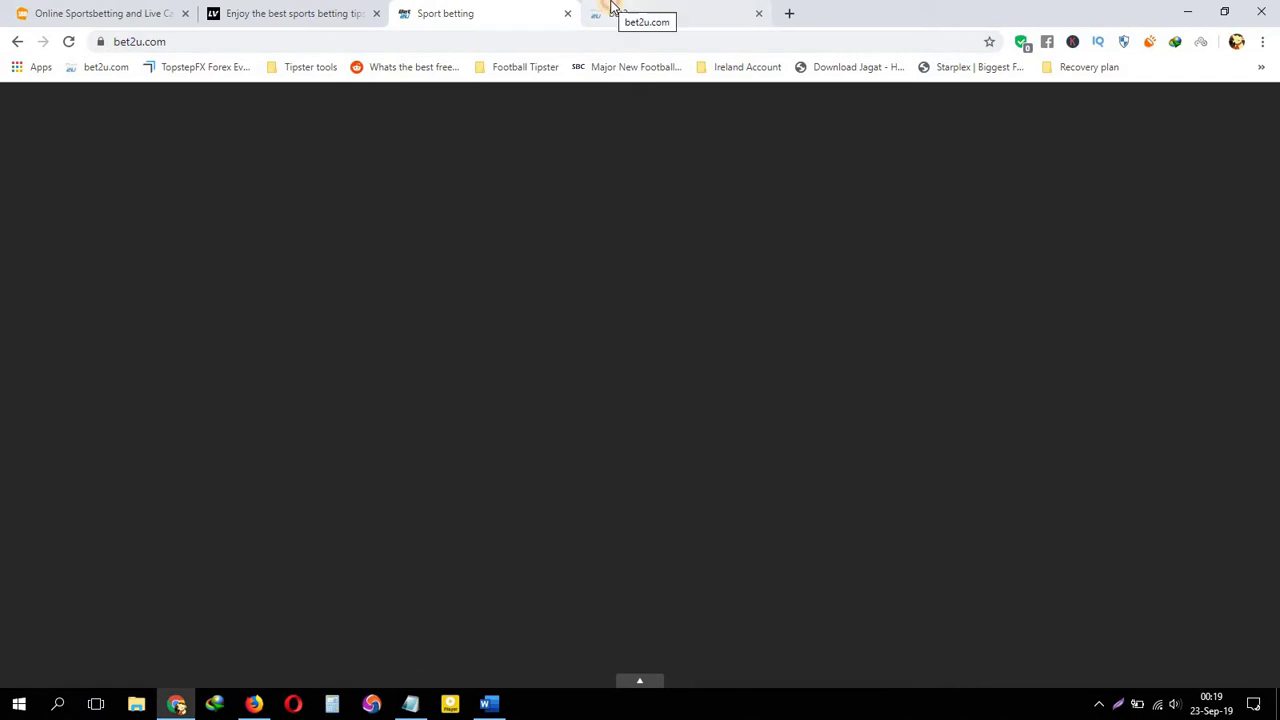
left_click(614, 8)
left_click(758, 13)
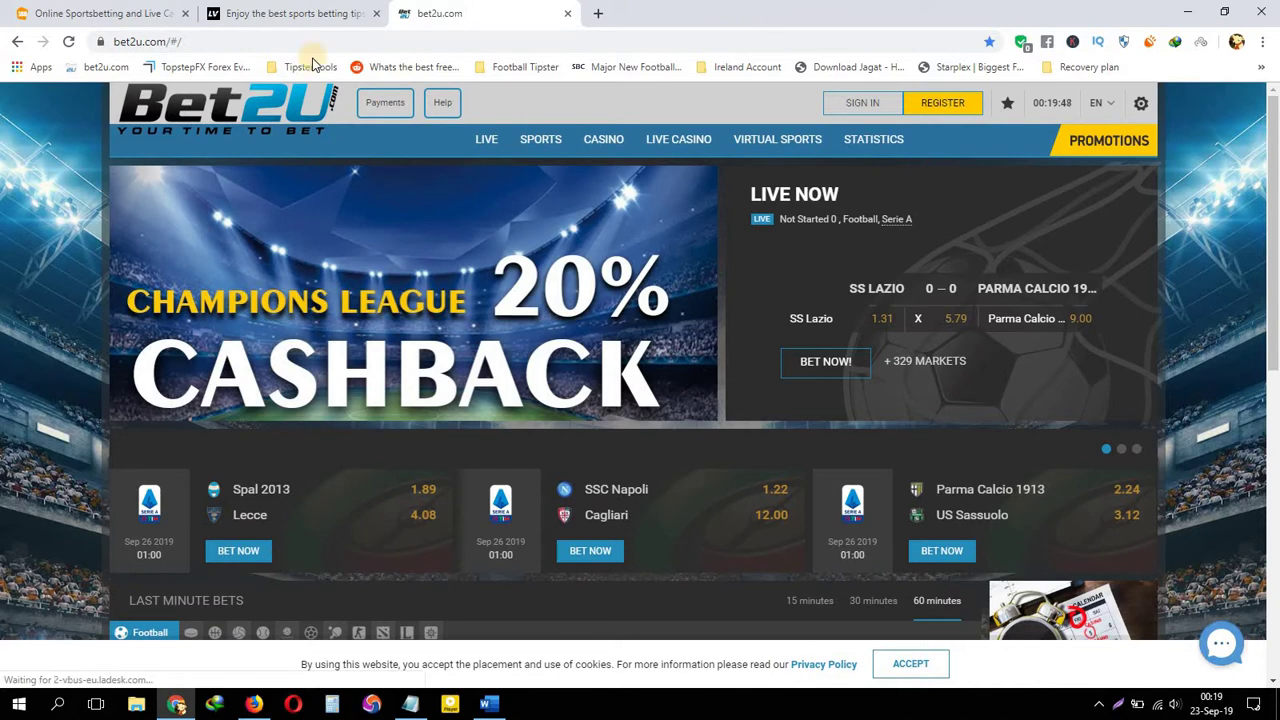
- Glance at the LV BET site, and examine Bet2U's footer for its operator, payment processor and regulation details
left_click(385, 8)
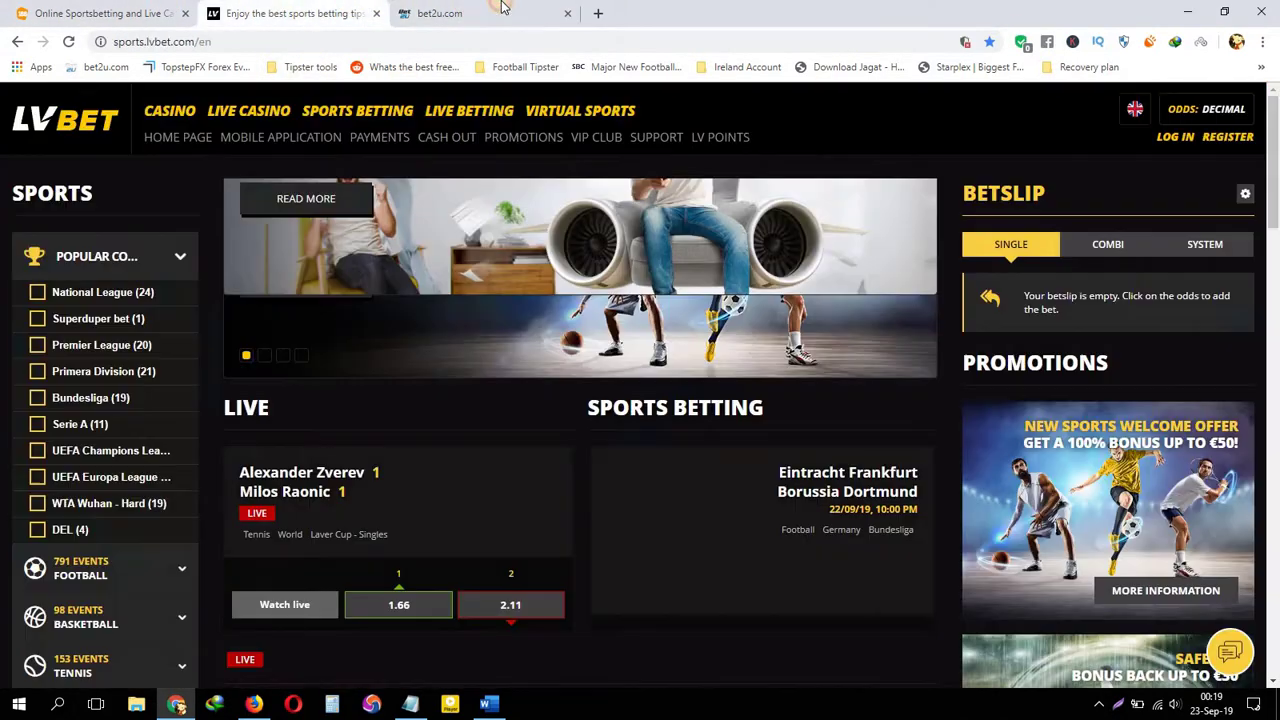
left_click(503, 7)
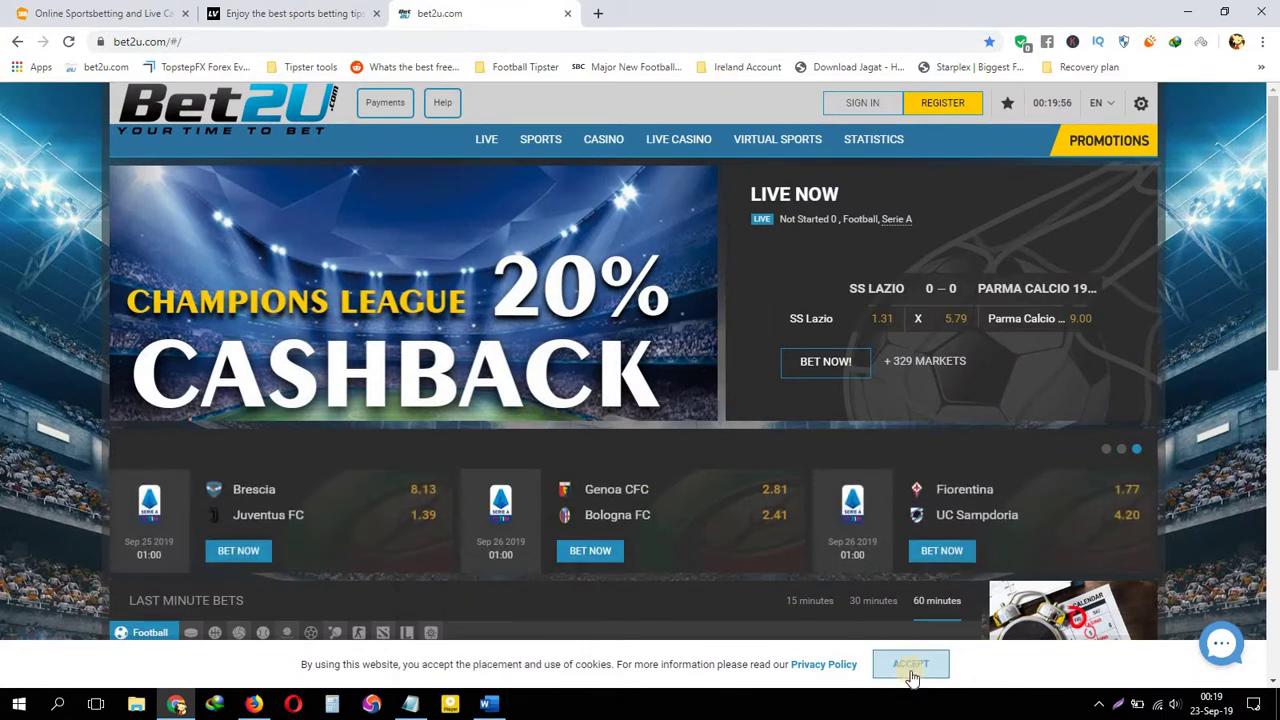
scroll(849, 523, "down", 10)
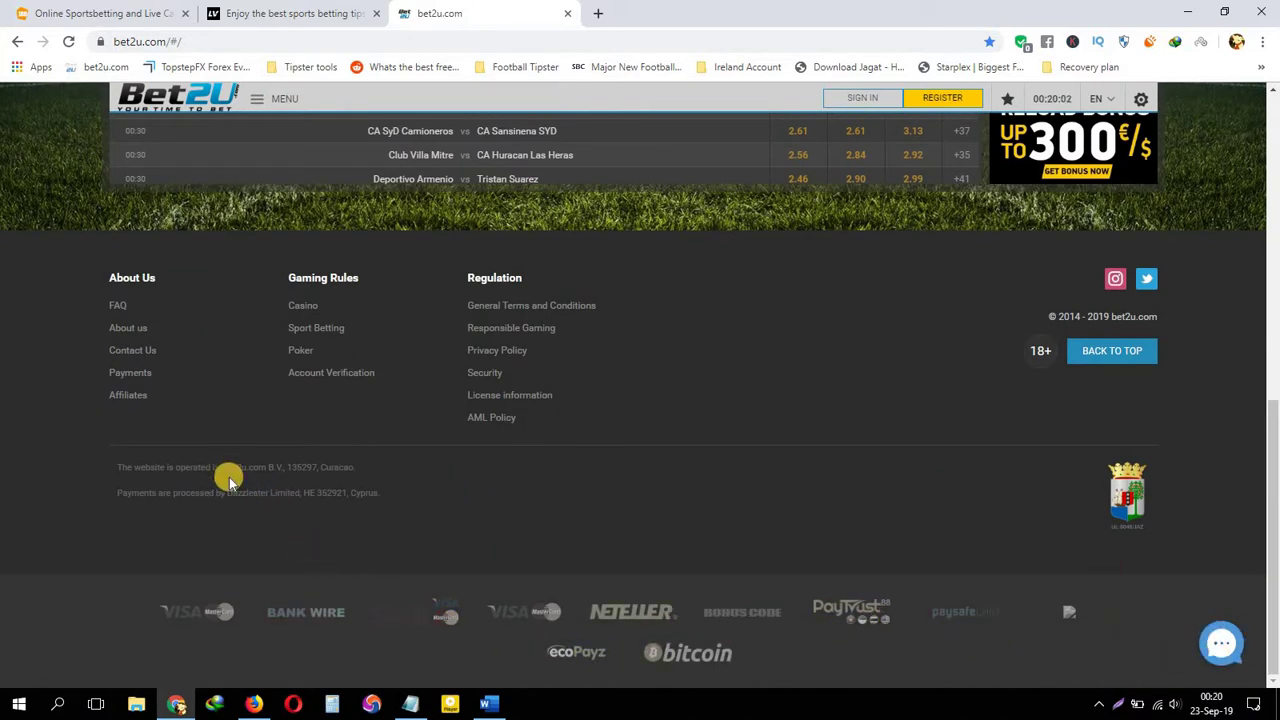
left_click_drag(243, 491, 709, 477)
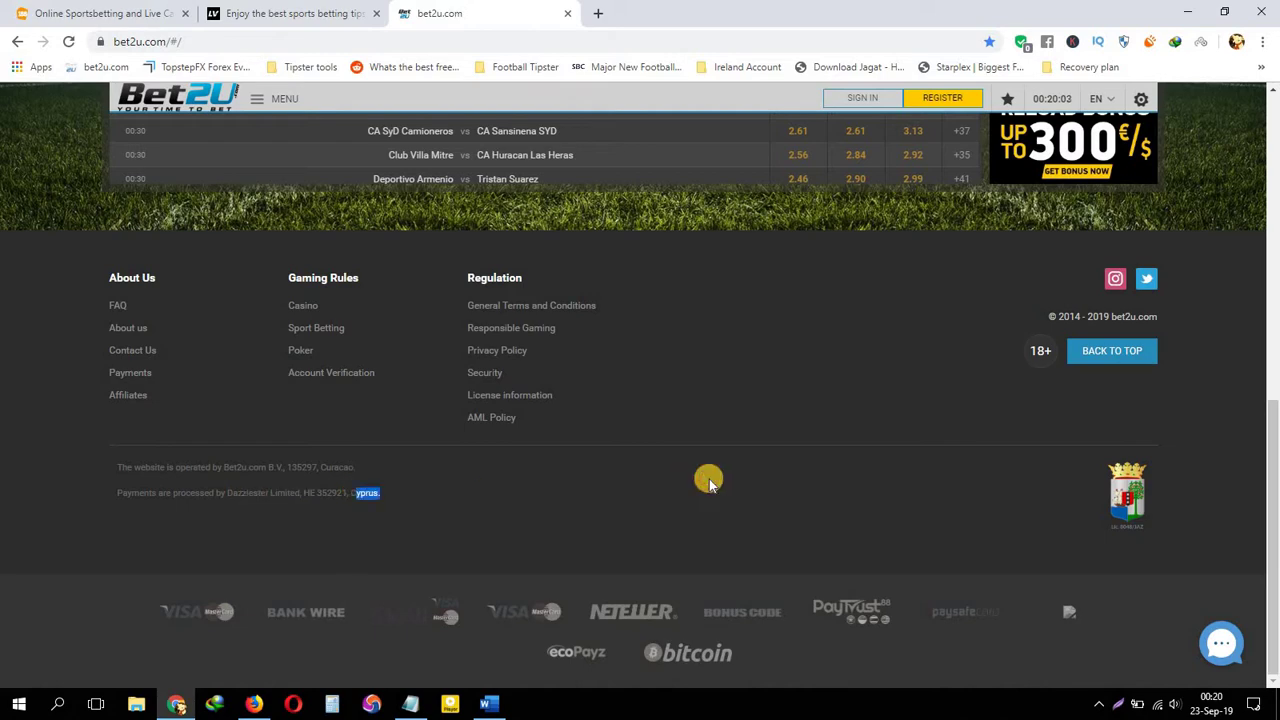
- Examine the LV BET page down to its footer with the sponsors, licences and payment methods
left_click(245, 8)
scroll(1275, 247, "down", 4)
scroll(1274, 592, "down", 10)
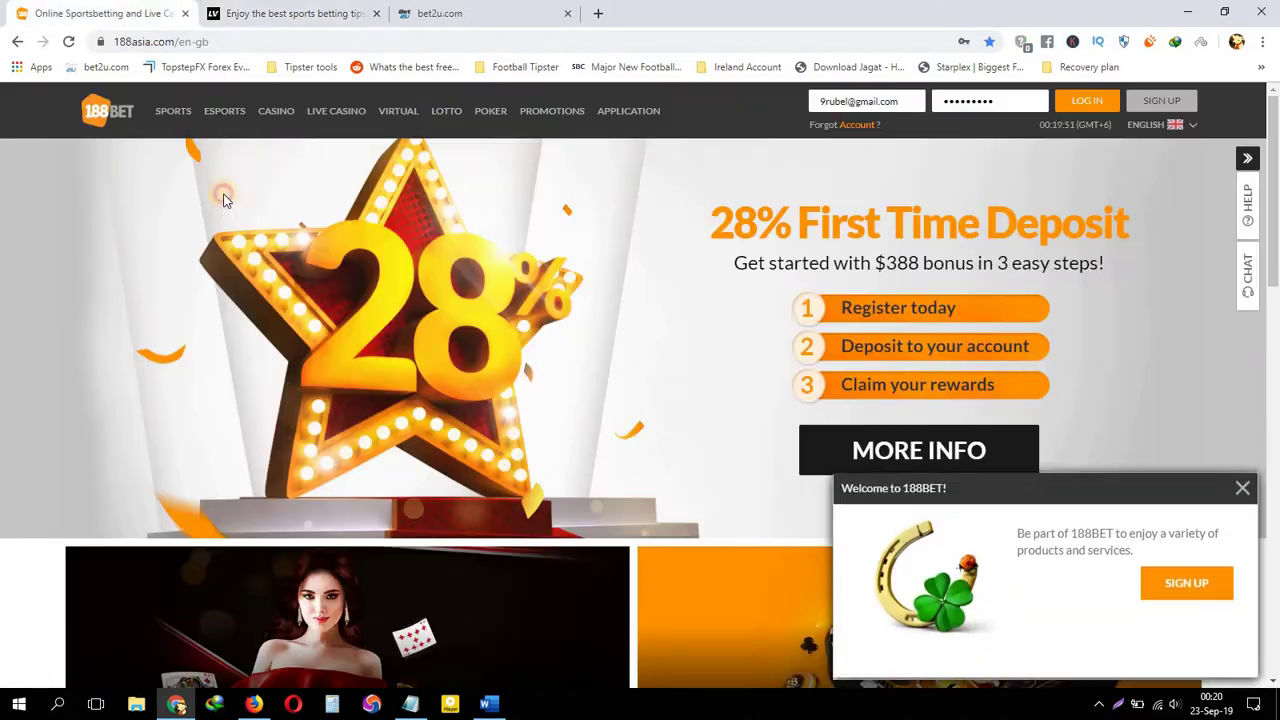
- Examine the sponsorship and security details in the 188BET footer, dismissing the welcome pop-up
left_click(148, 12)
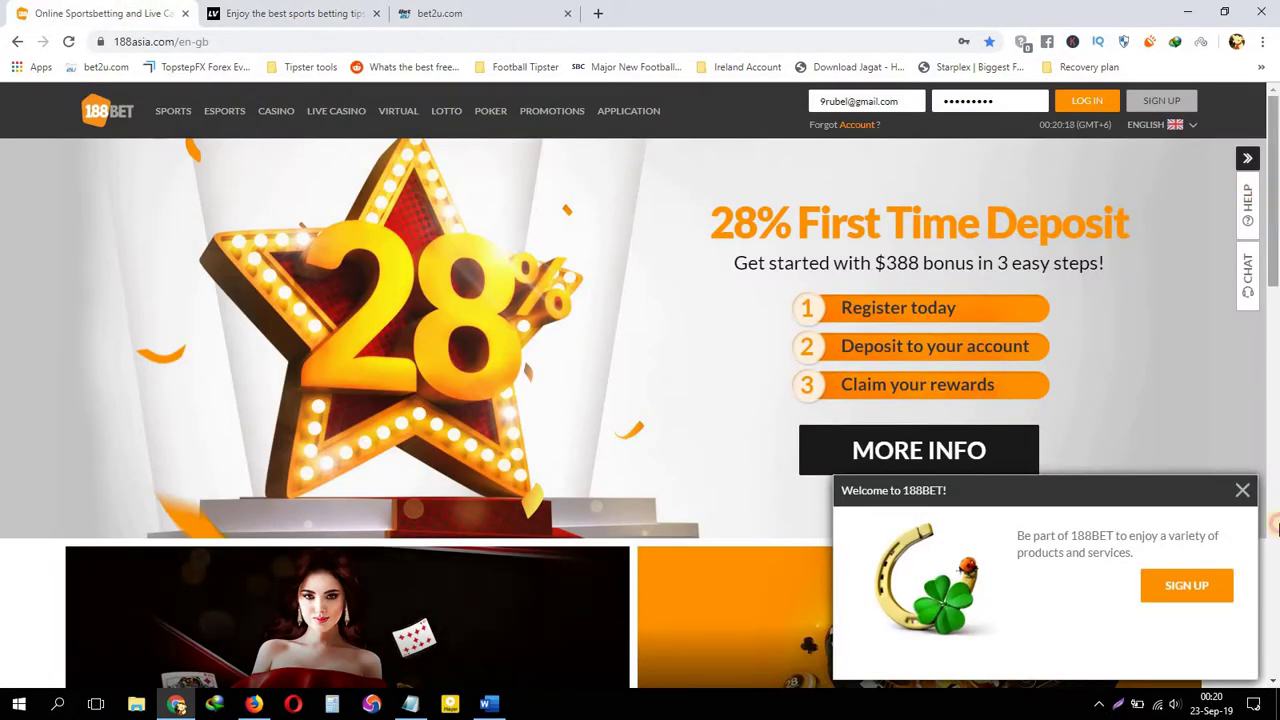
left_click_drag(1273, 180, 1240, 640)
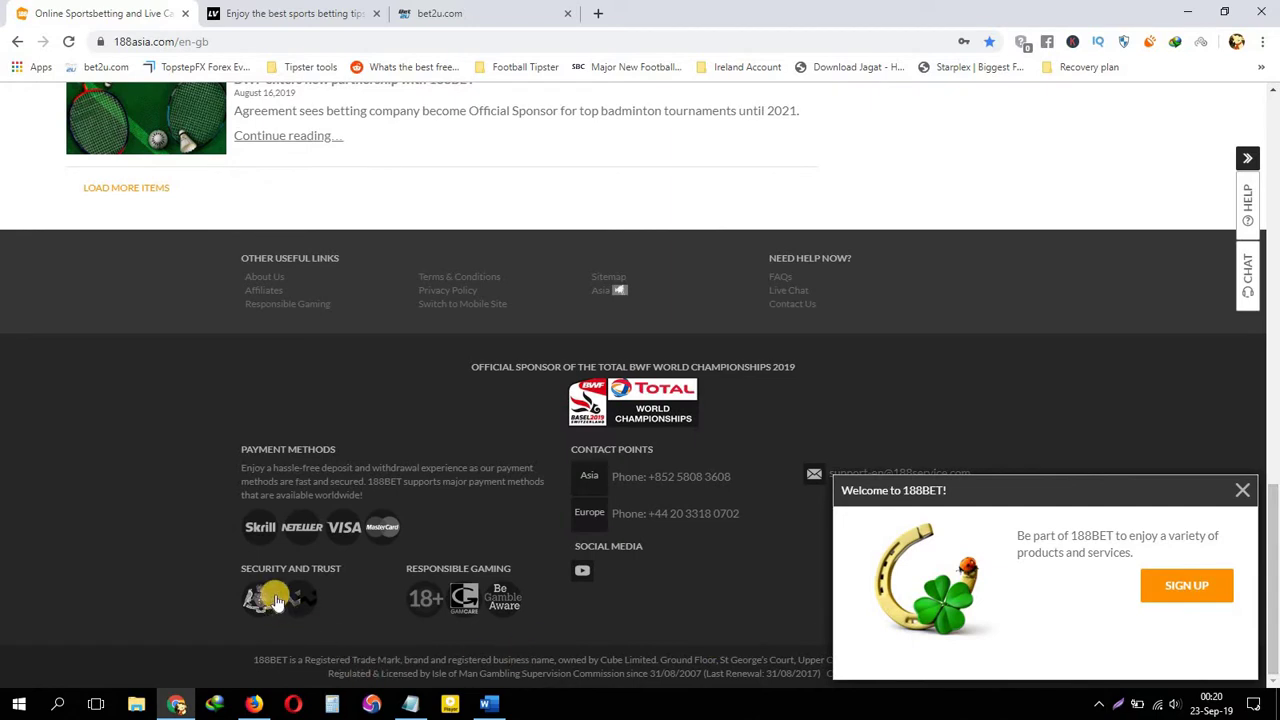
double_click(530, 367)
double_click(670, 367)
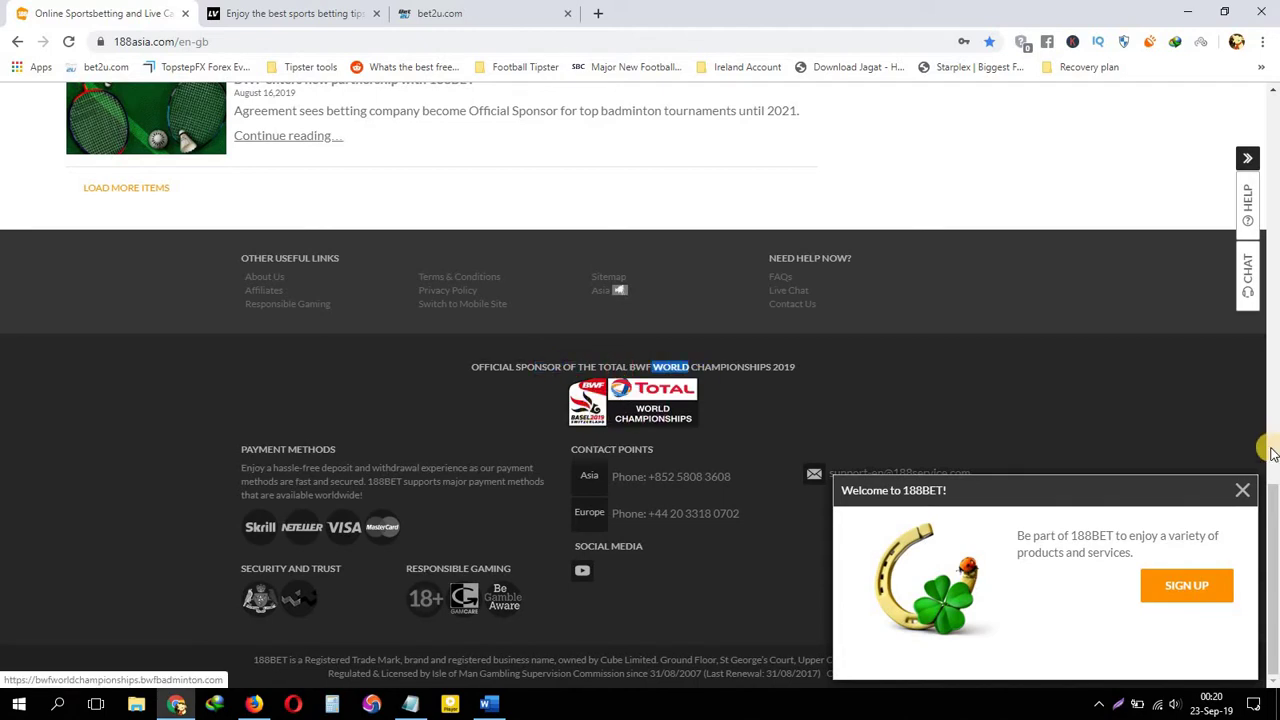
left_click(1246, 494)
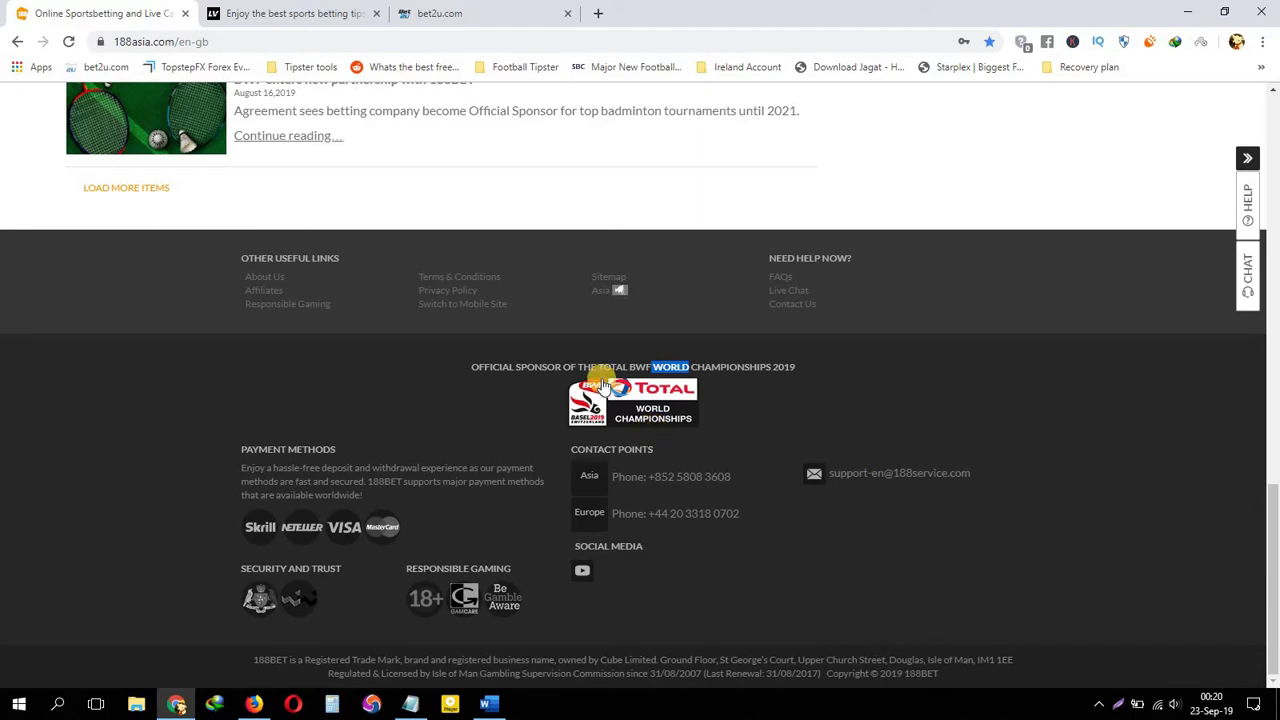
left_click_drag(577, 367, 731, 367)
left_click_drag(1273, 490, 1274, 163)
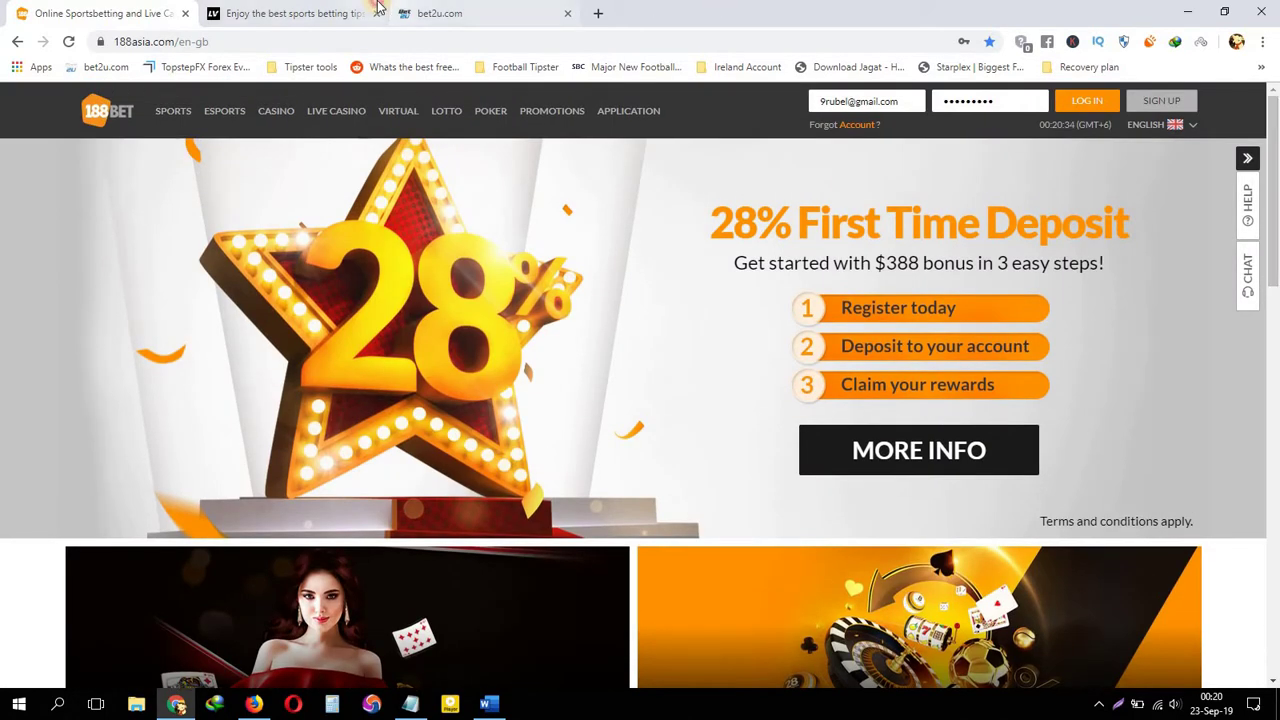
- Look through the three open bookmaker sites, ending near the beginning of the Bet2U home page
left_click(340, 12)
left_click(150, 12)
left_click(430, 12)
left_click(231, 8)
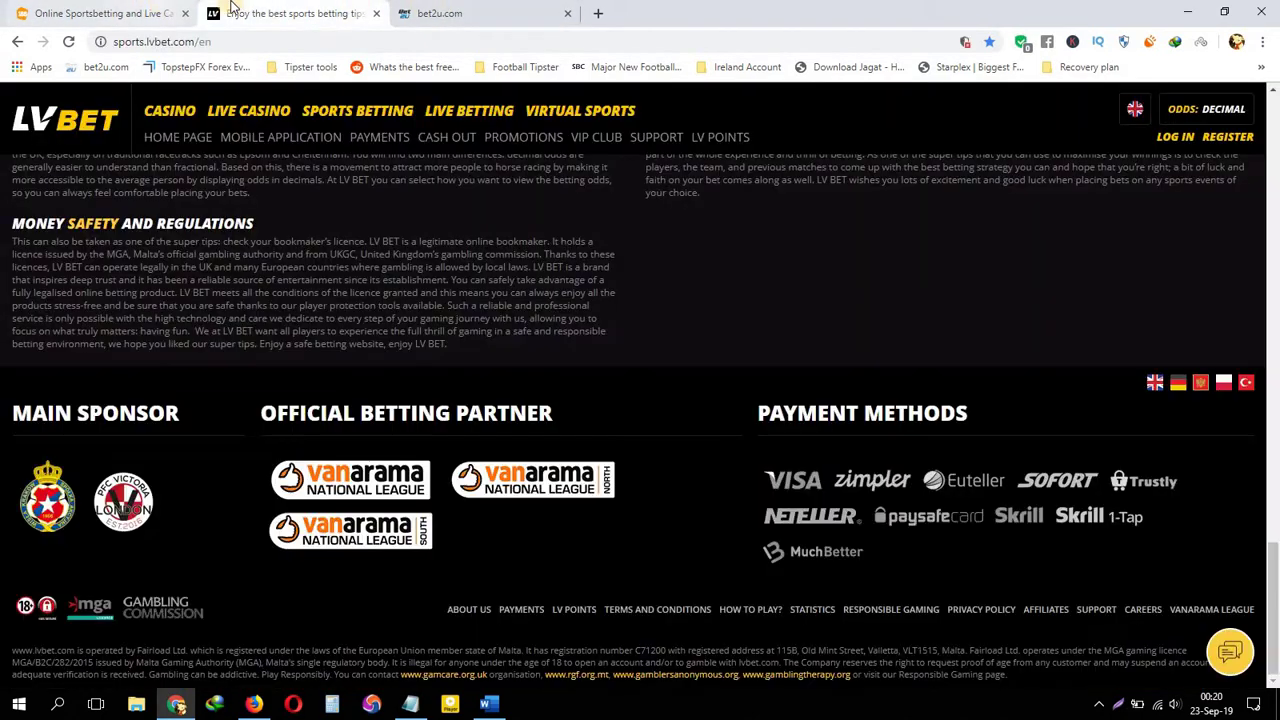
left_click(455, 13)
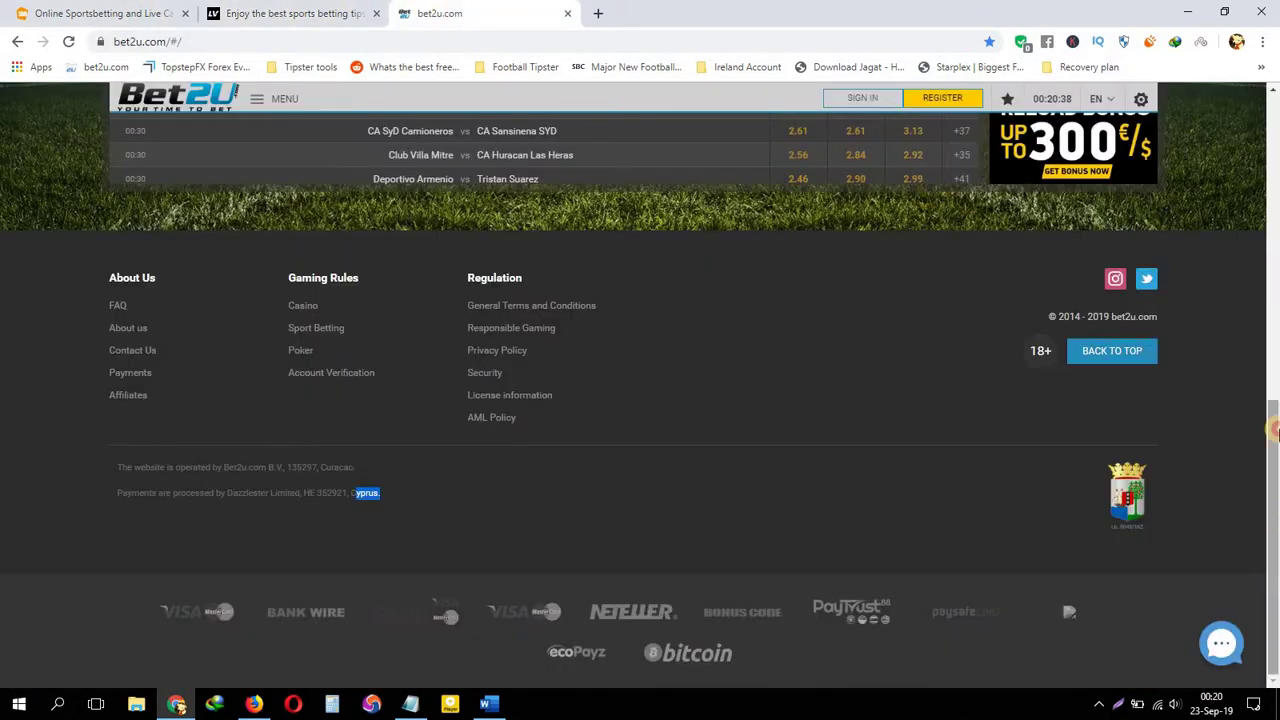
left_click_drag(1275, 430, 1274, 150)
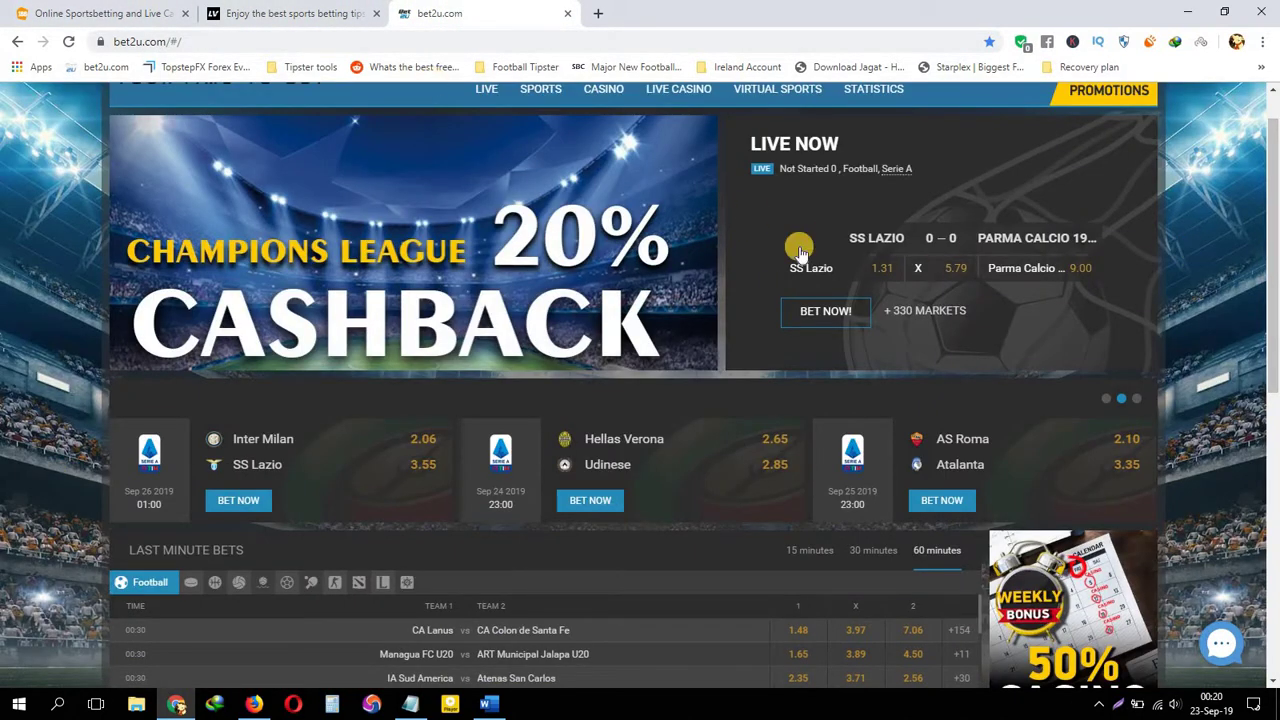
- Load the bookmarked m.bet2u.com/casino site in a new tab and compare it with the main Bet2U site
left_click(599, 10)
left_click(120, 66)
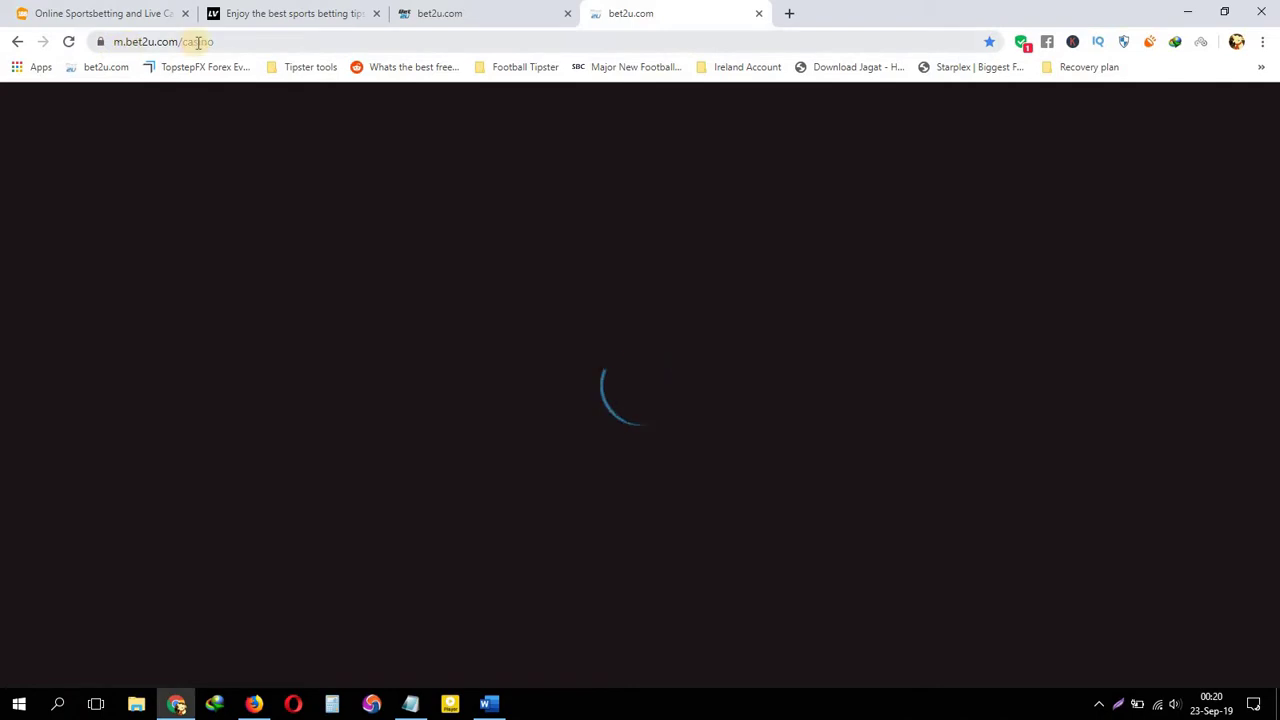
left_click(540, 10)
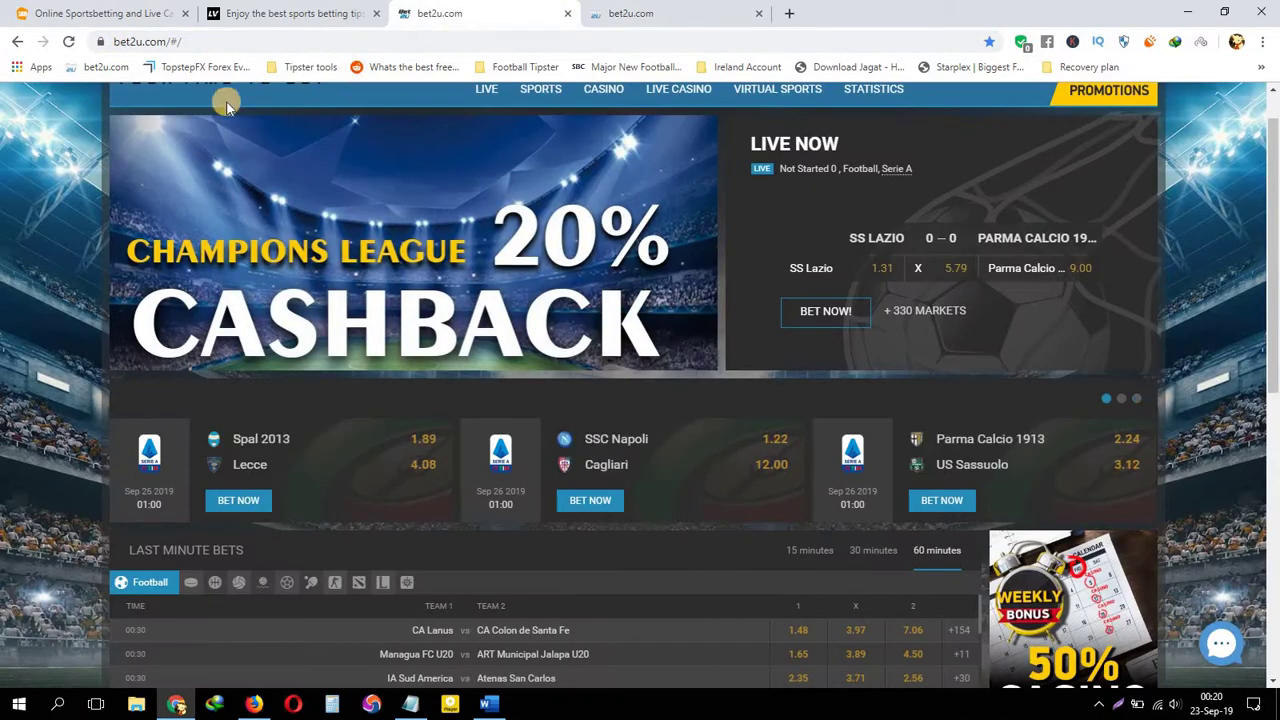
left_click(640, 8)
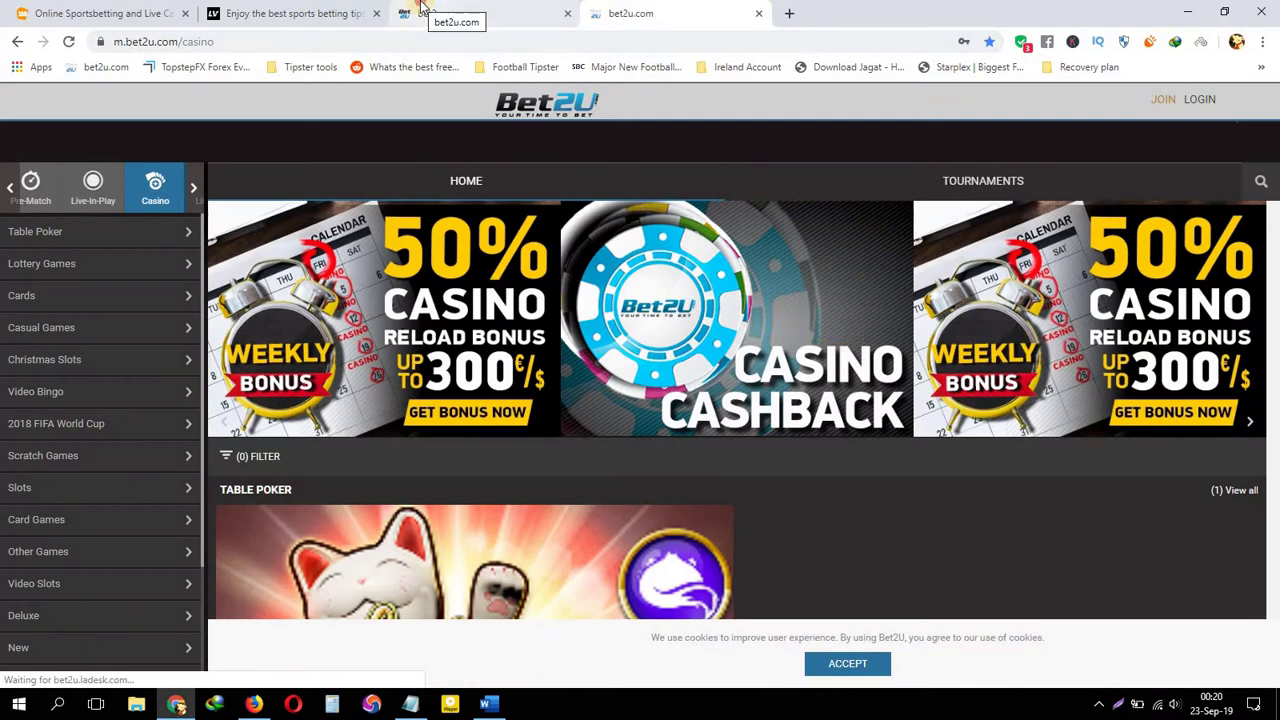
left_click(422, 8)
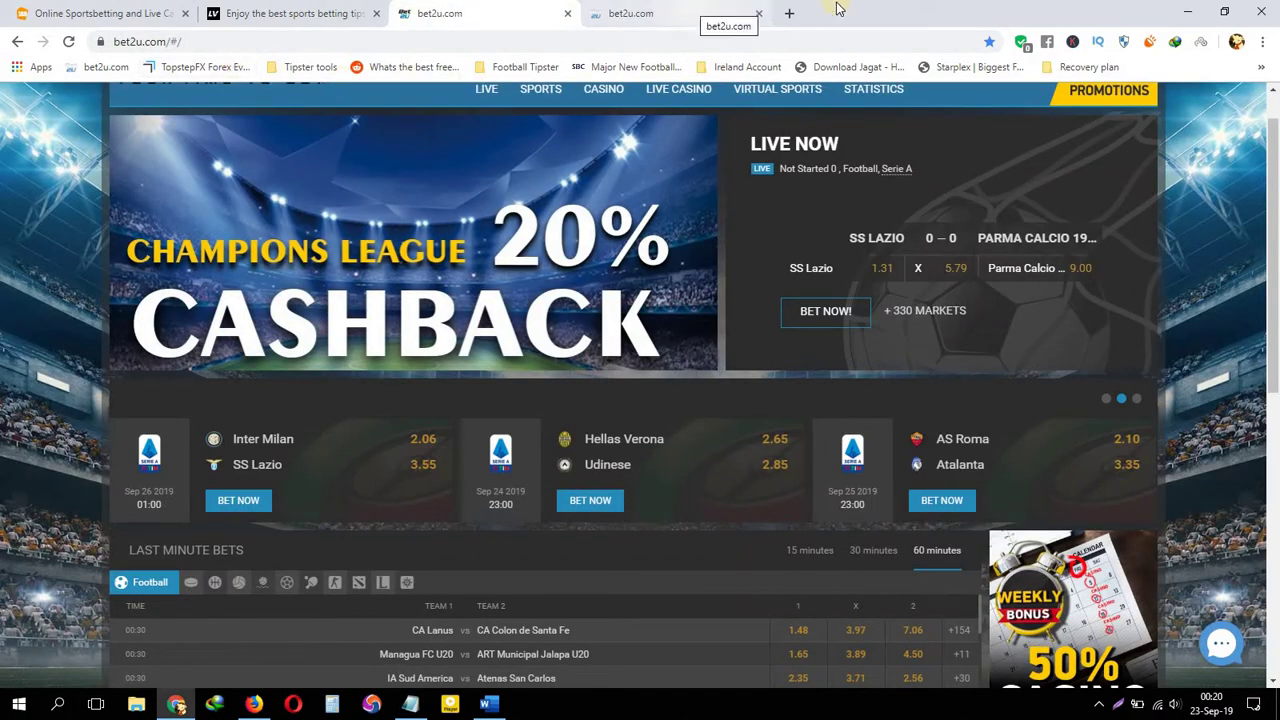
- Search Google for "bet2u" in a new tab
left_click(786, 10)
type("bet")
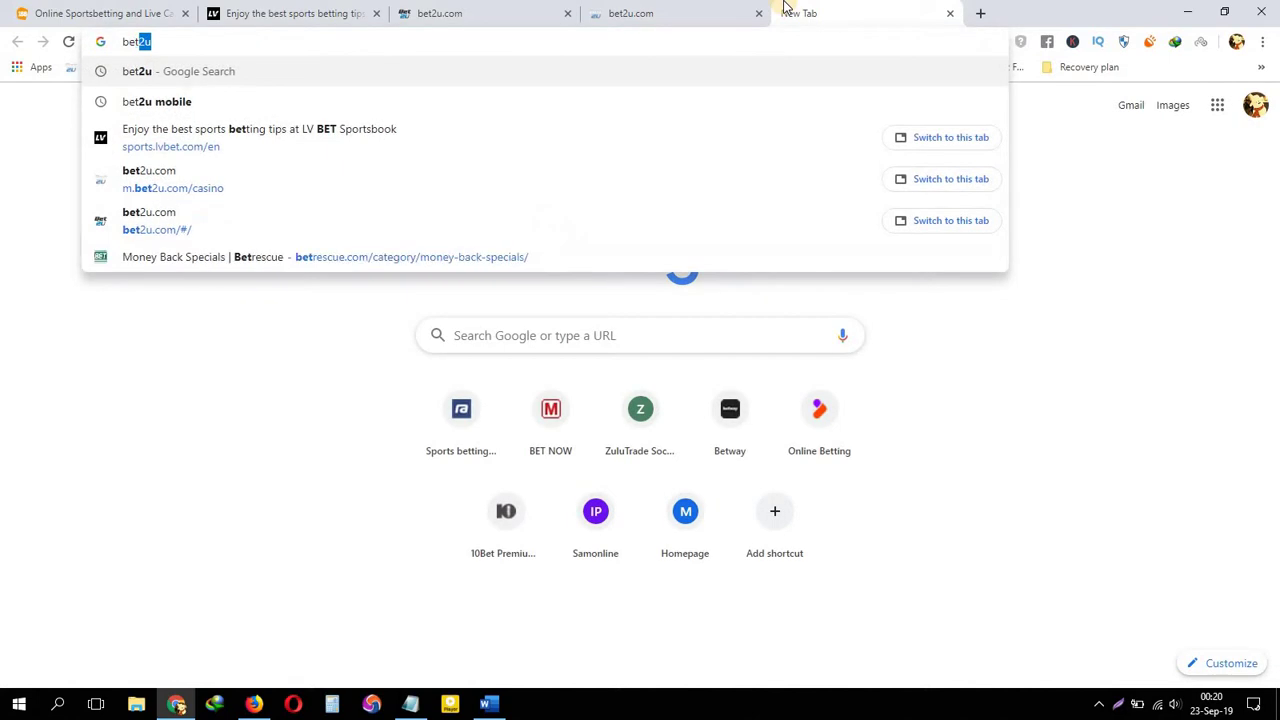
key("Return")
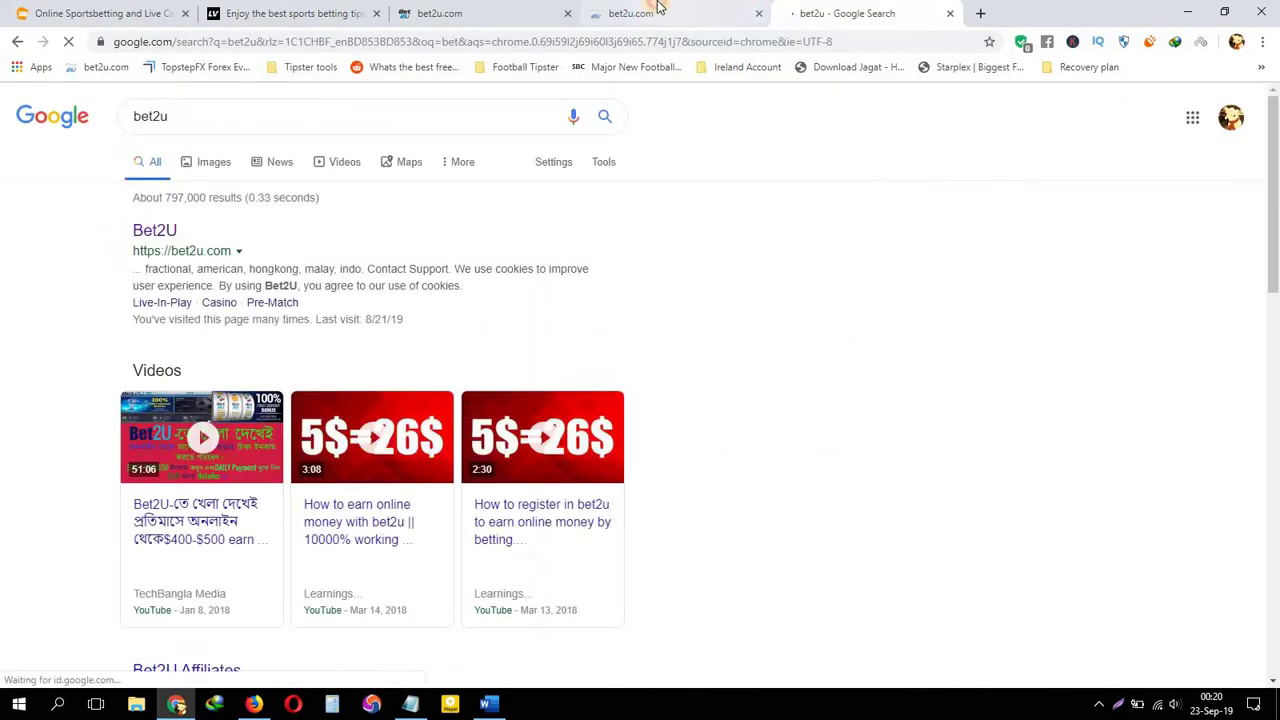
left_click(652, 8)
left_click(815, 8)
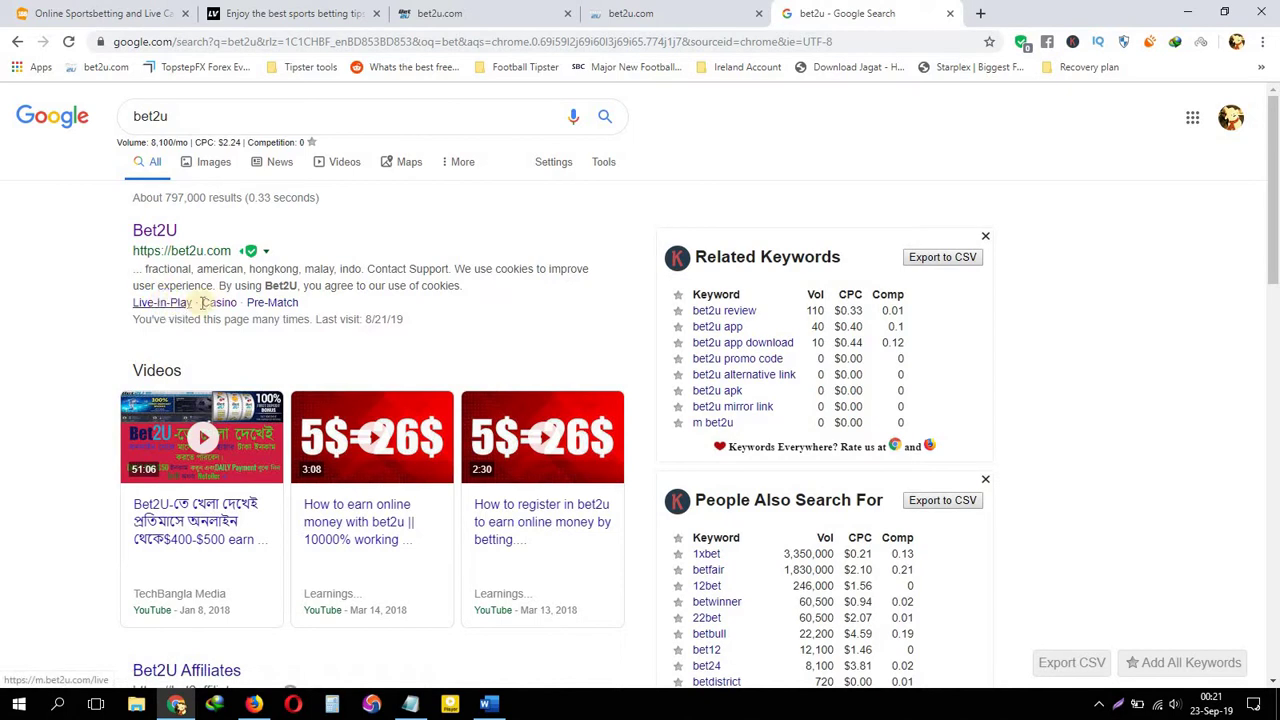
- Open Bet2U's Live-In-Play, Casino and Pre-Match results in separate background tabs and look further down the search results
middle_click(163, 302)
middle_click(265, 305)
middle_click(268, 304)
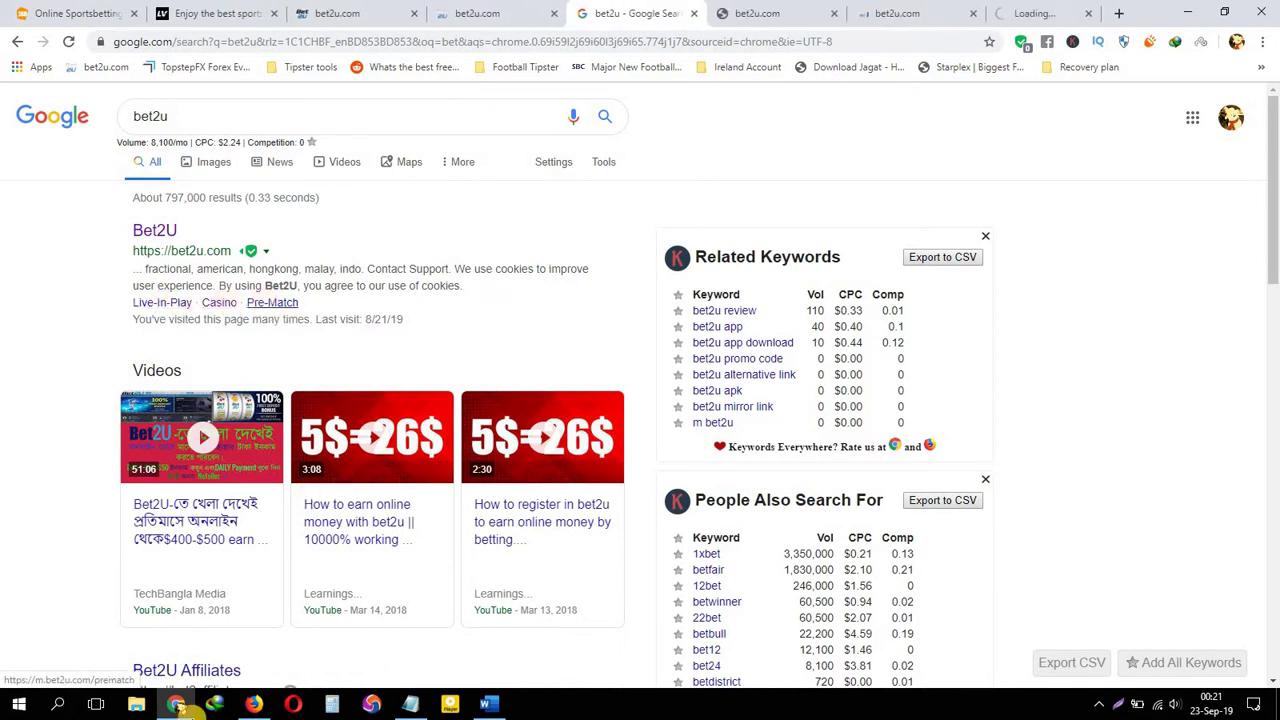
scroll(615, 420, "down", 3)
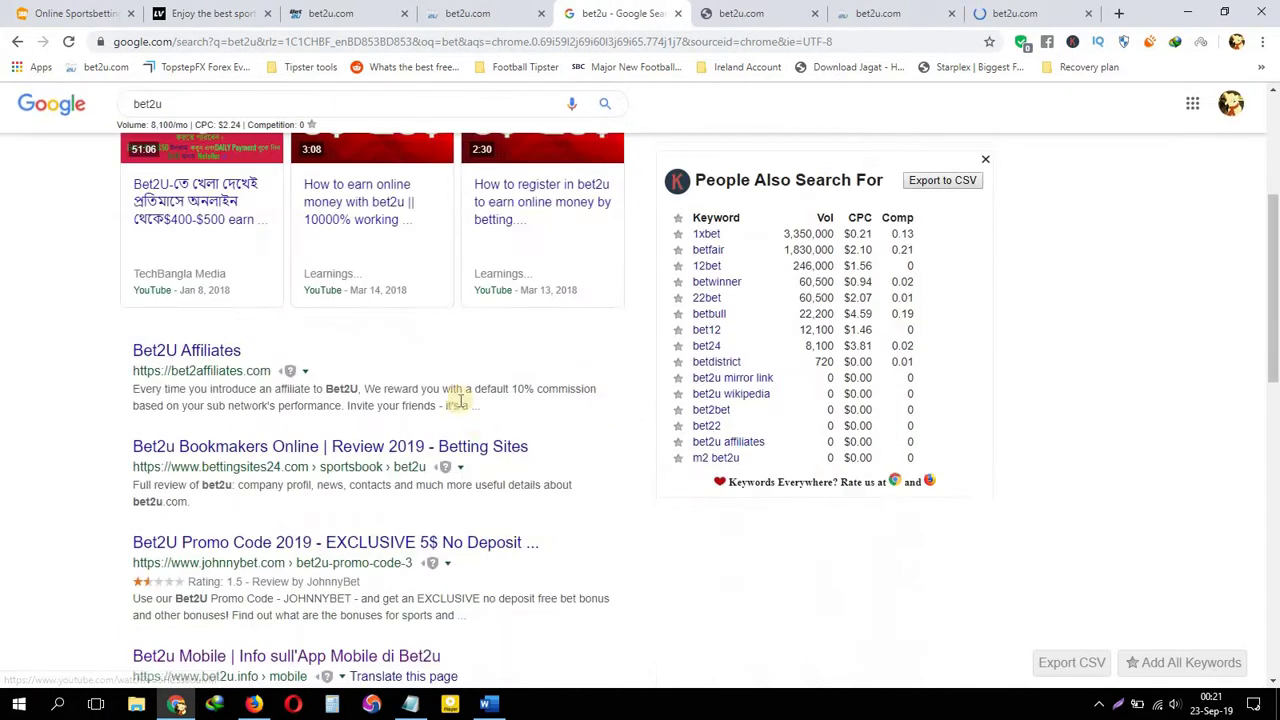
- Close the extra Bet2U and Google search tabs, keeping only the main bet2u.com tab beside the other two bookmakers
left_click(781, 6)
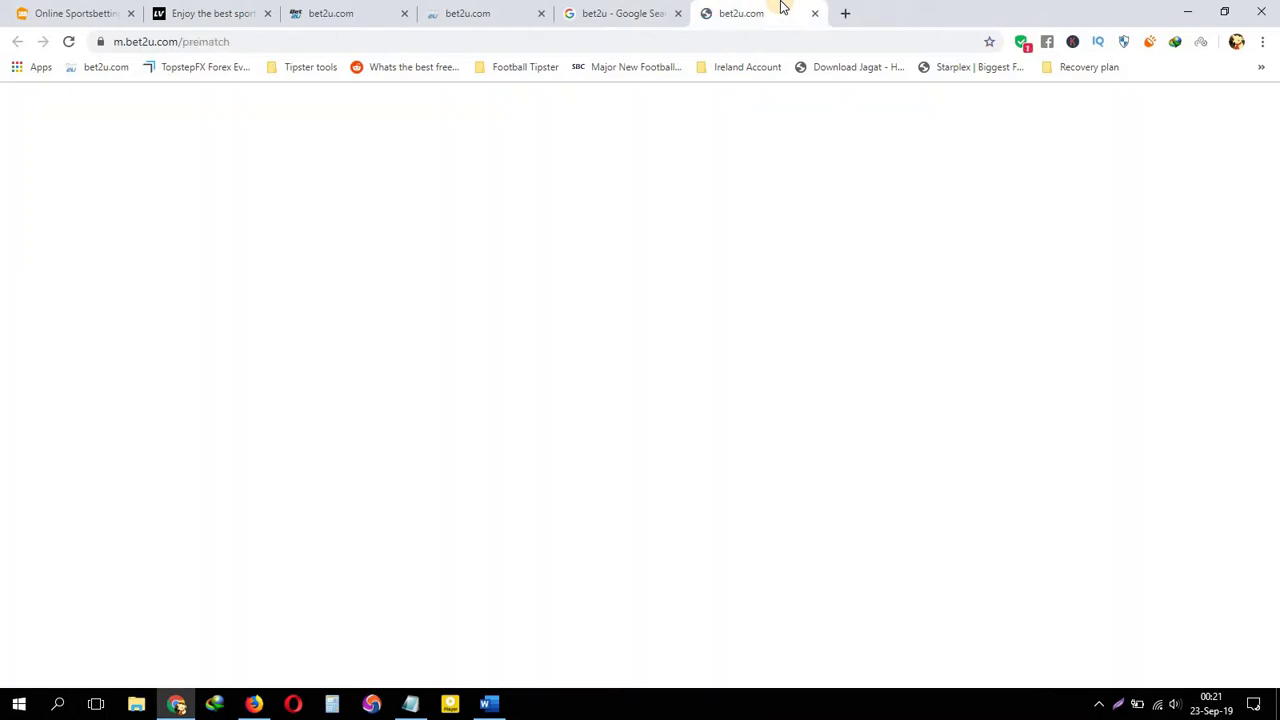
key("ctrl+w")
key("ctrl+w")
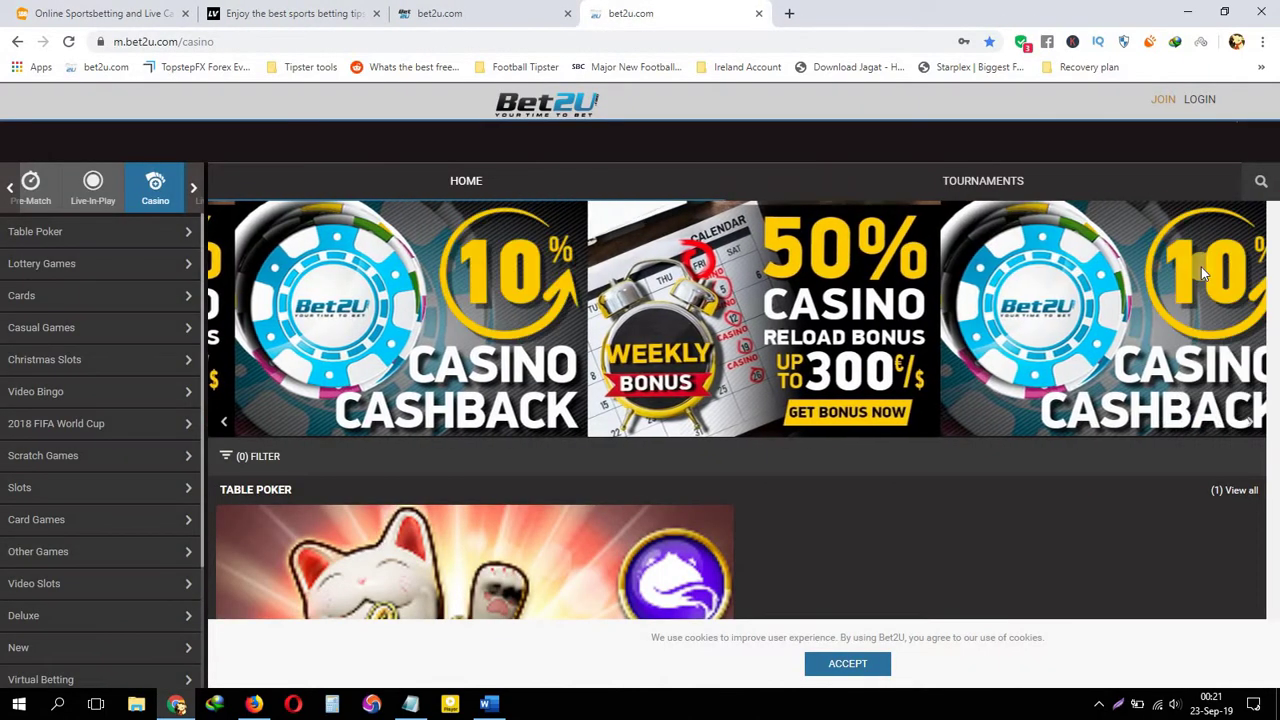
middle_click(703, 10)
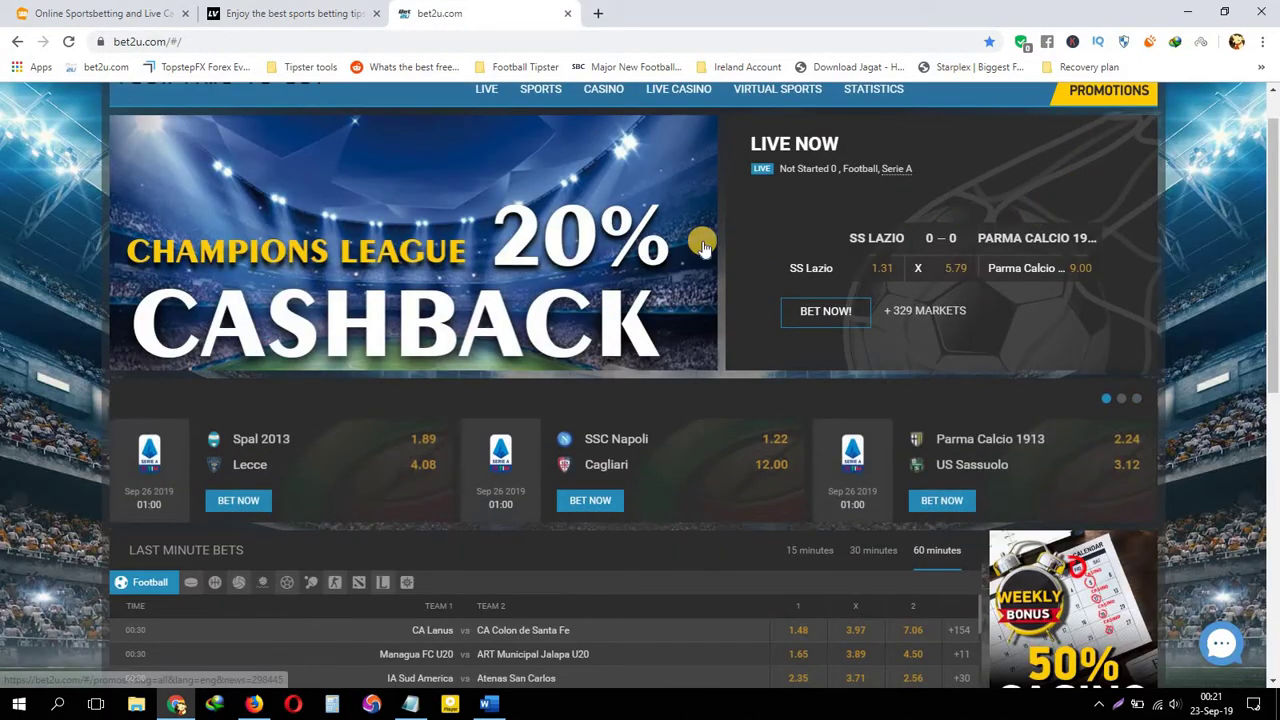
scroll(697, 220, "up", 1)
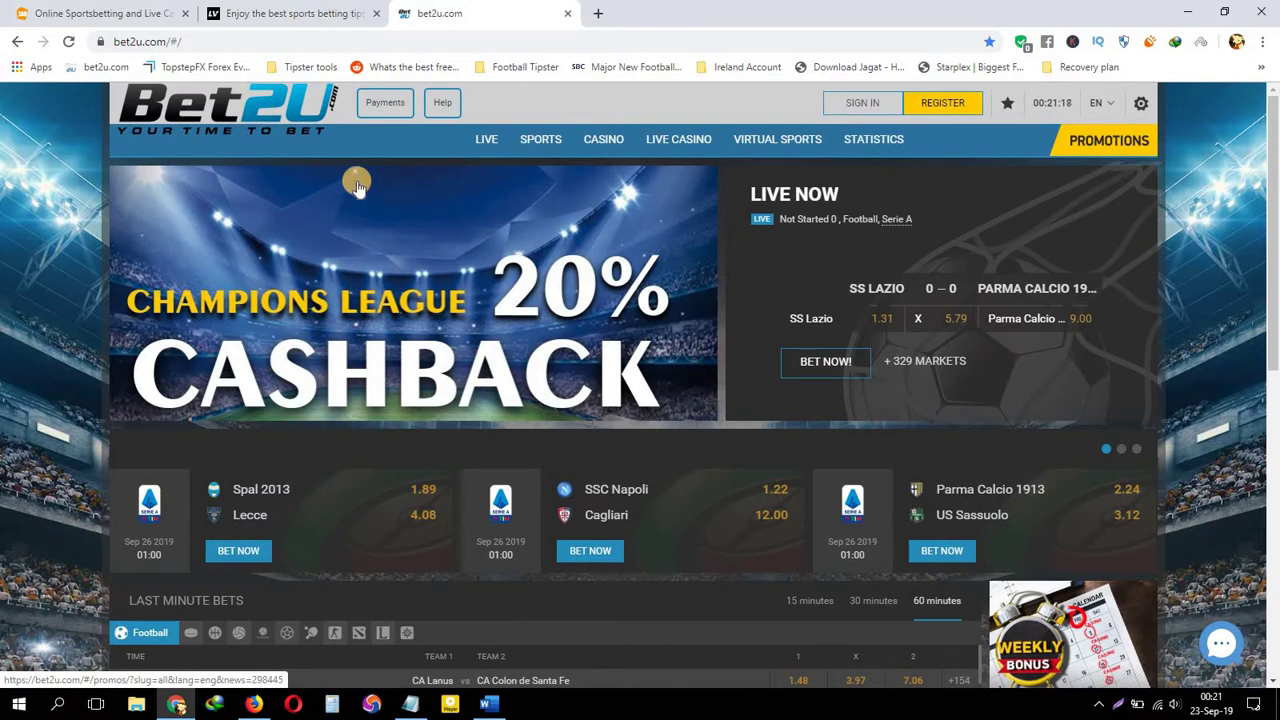
- Review the home pages of 188BET, LV BET and Bet2U in turn
left_click(110, 13)
left_click(290, 13)
key("ctrl+Tab")
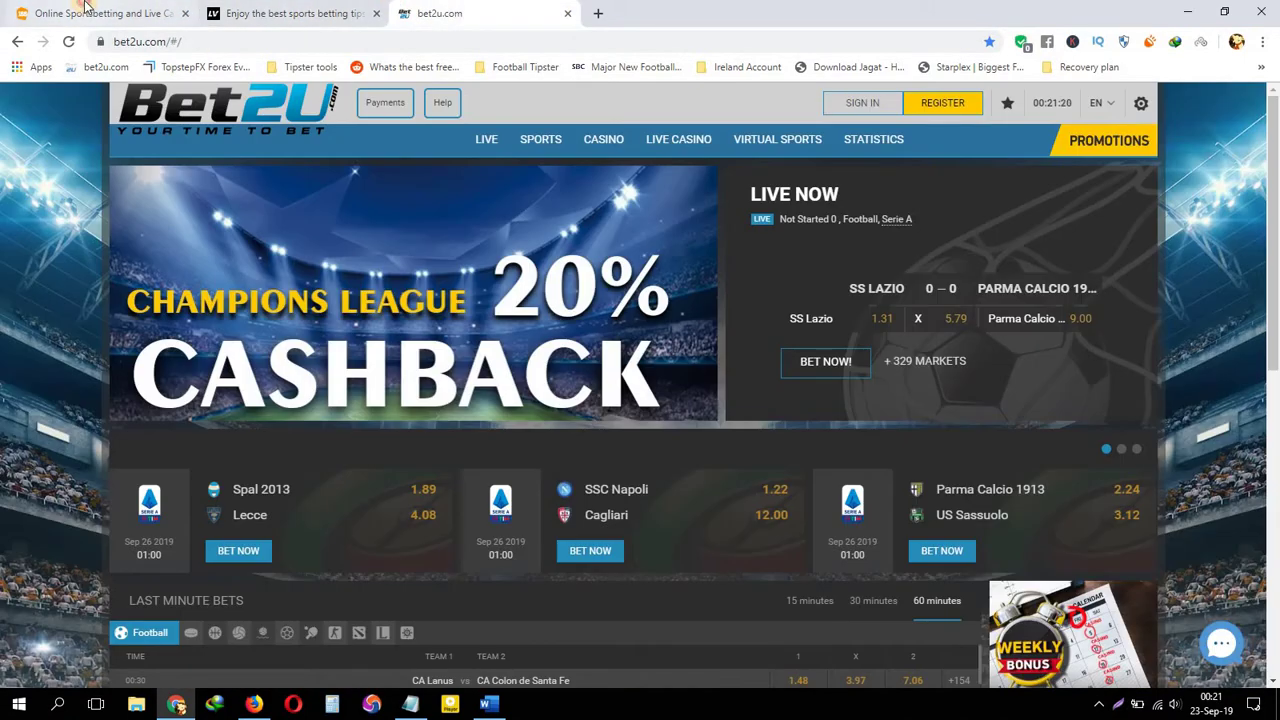
key("ctrl+shift+Tab")
key("ctrl+Tab")
key("ctrl+Tab")
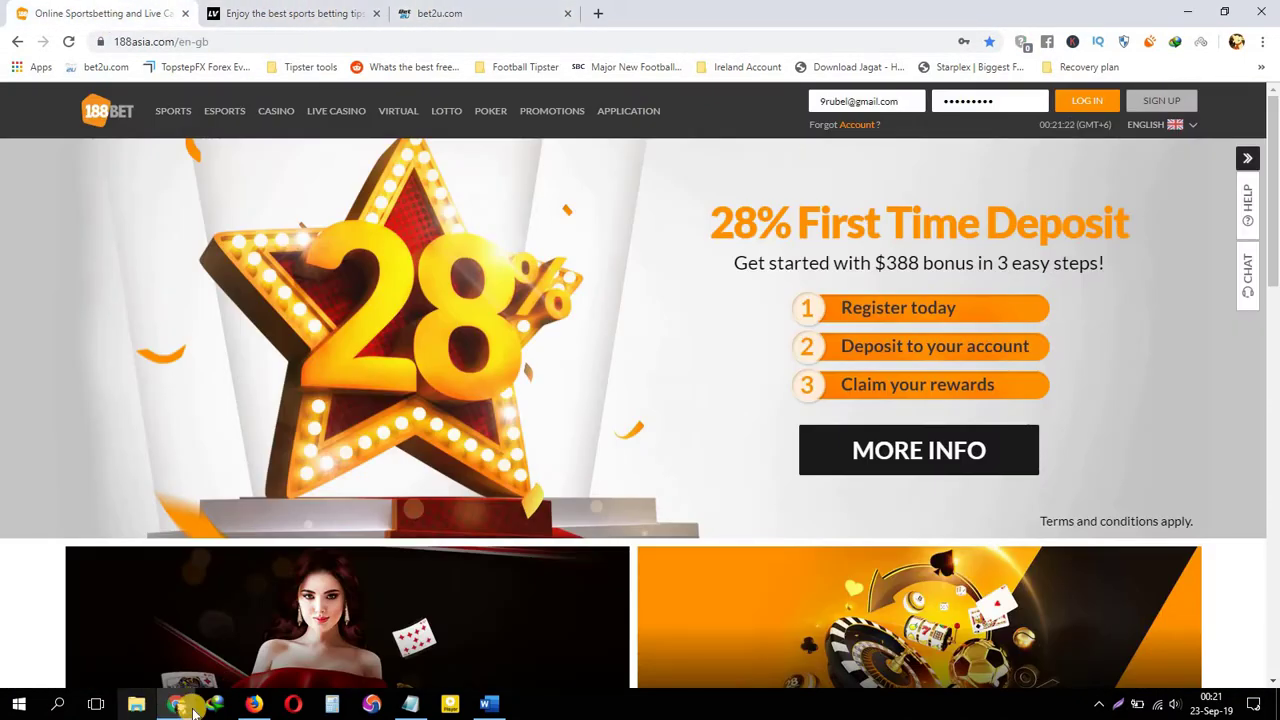
- Open 188BET's promotions and view the specific terms and conditions of the 100% Redeposit Promotion
left_click(550, 112)
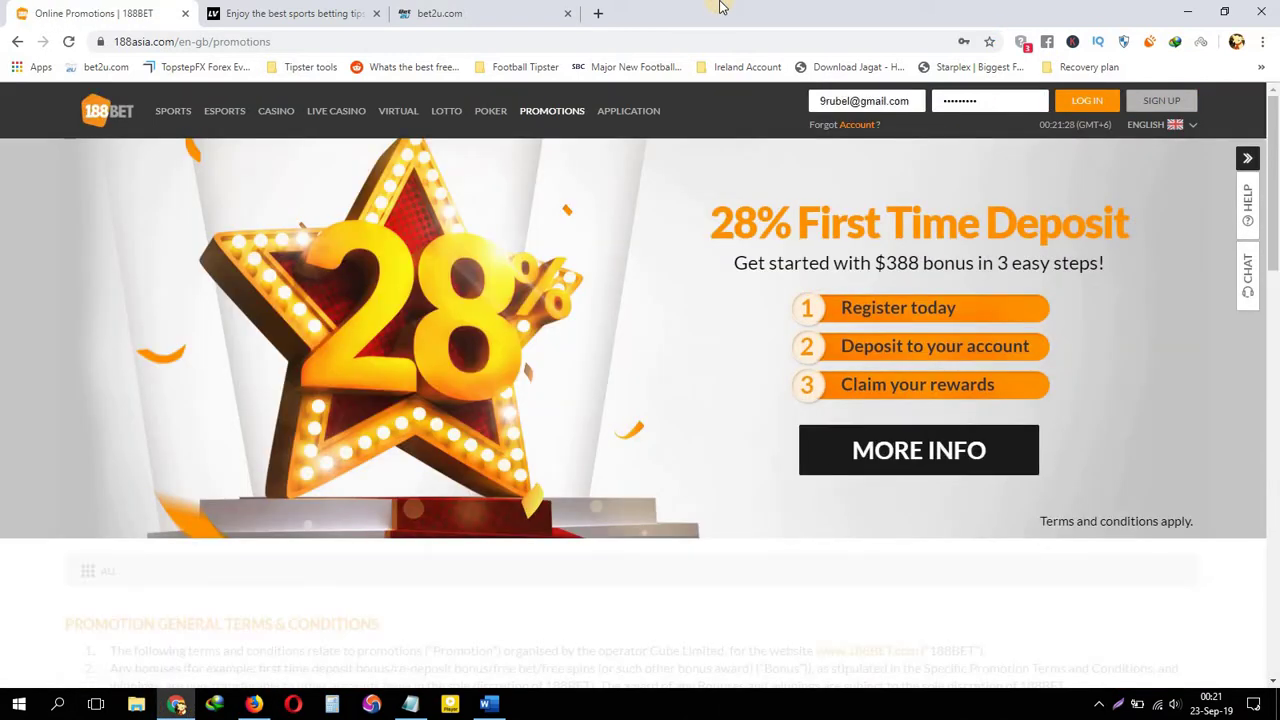
scroll(1276, 150, "down", 10)
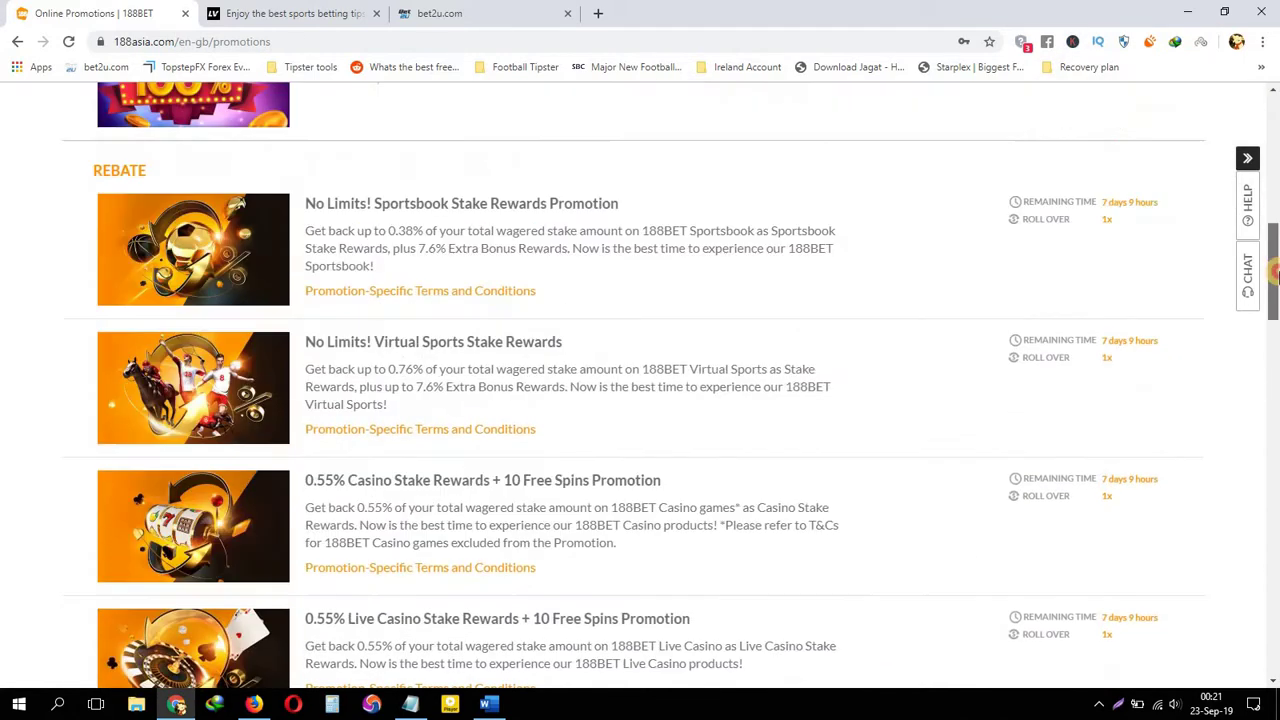
scroll(1276, 220, "up", 10)
left_click_drag(1276, 265, 1276, 205)
left_click(538, 660)
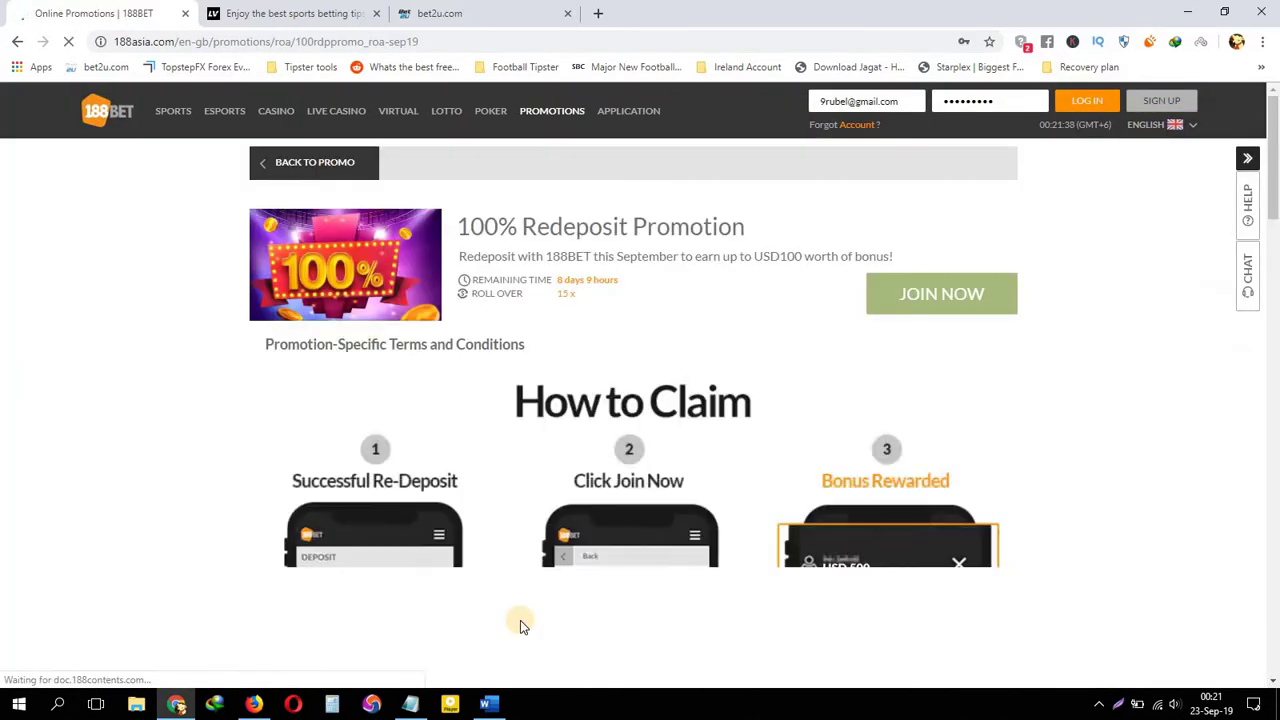
- Highlight the 100% Redeposit Promotion's title and its bonus amount while reading the summary
left_click_drag(470, 221, 771, 220)
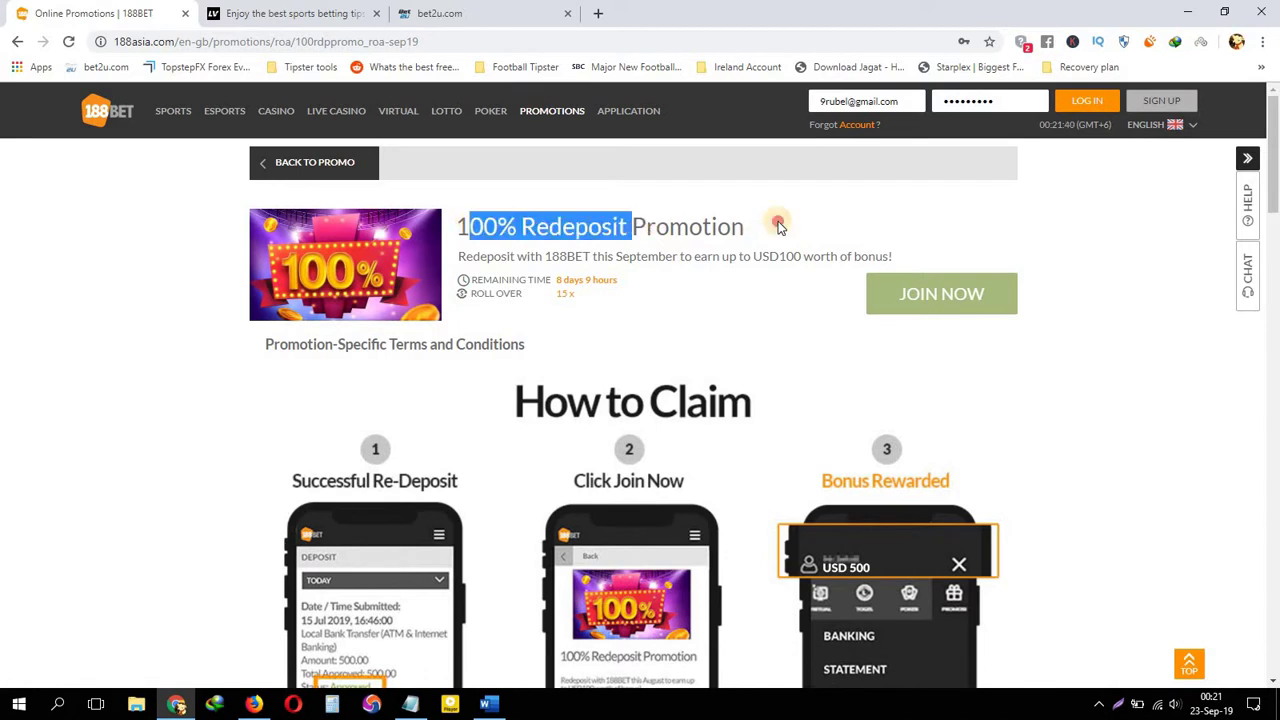
left_click(774, 220)
left_click_drag(462, 218, 955, 250)
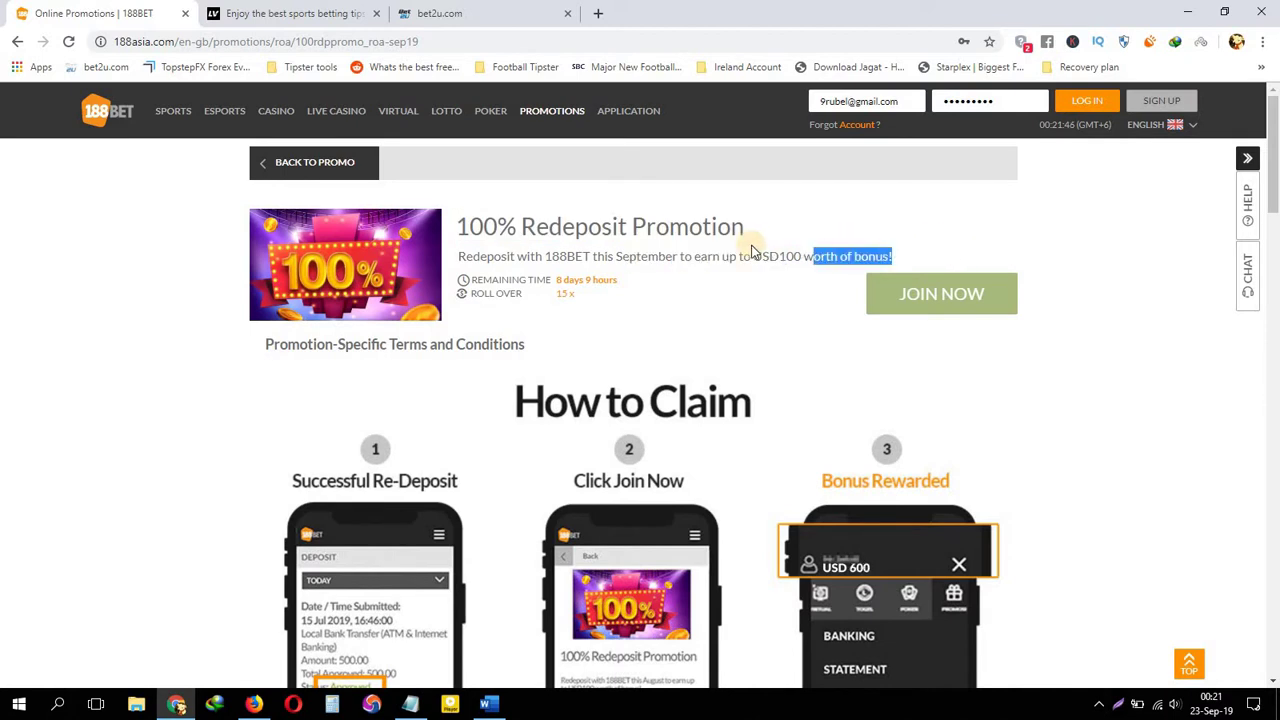
left_click_drag(752, 248, 820, 244)
left_click(830, 241)
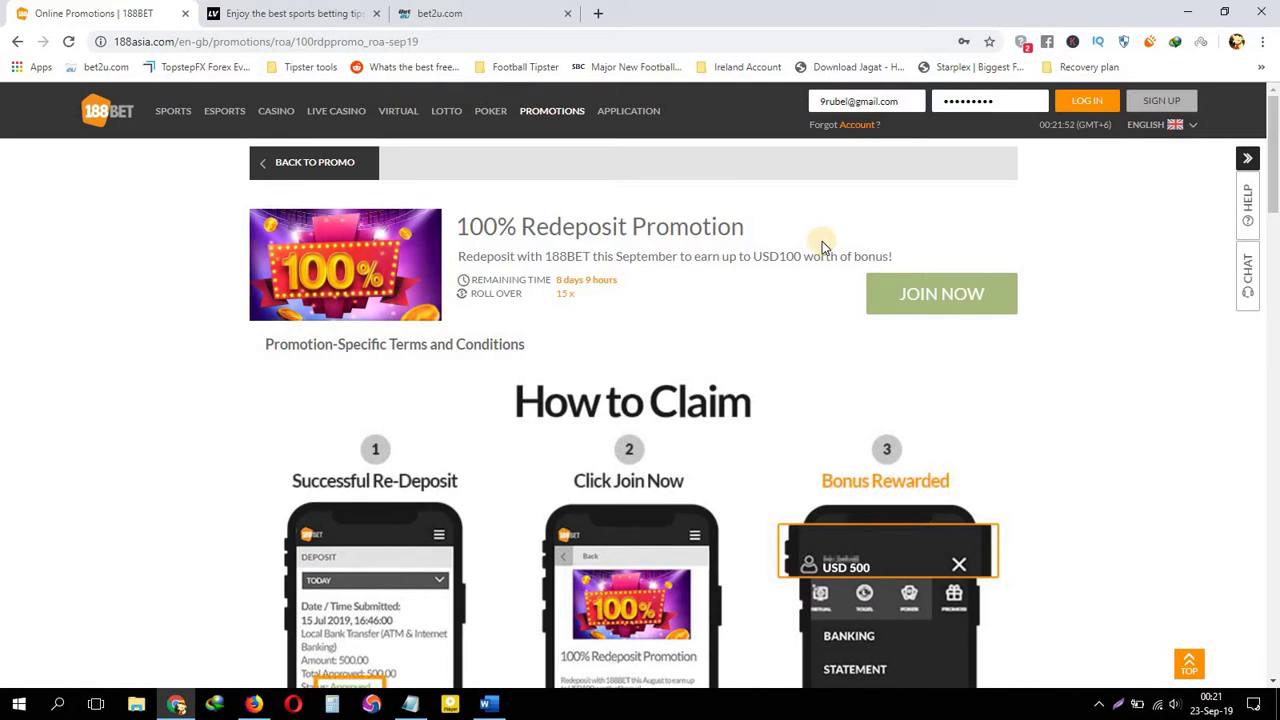
left_click_drag(753, 250, 806, 251)
- Examine the Significant Conditions of the redeposit promotion, highlighting the USD account, first deposit and redeposit criteria
scroll(733, 375, "down", 5)
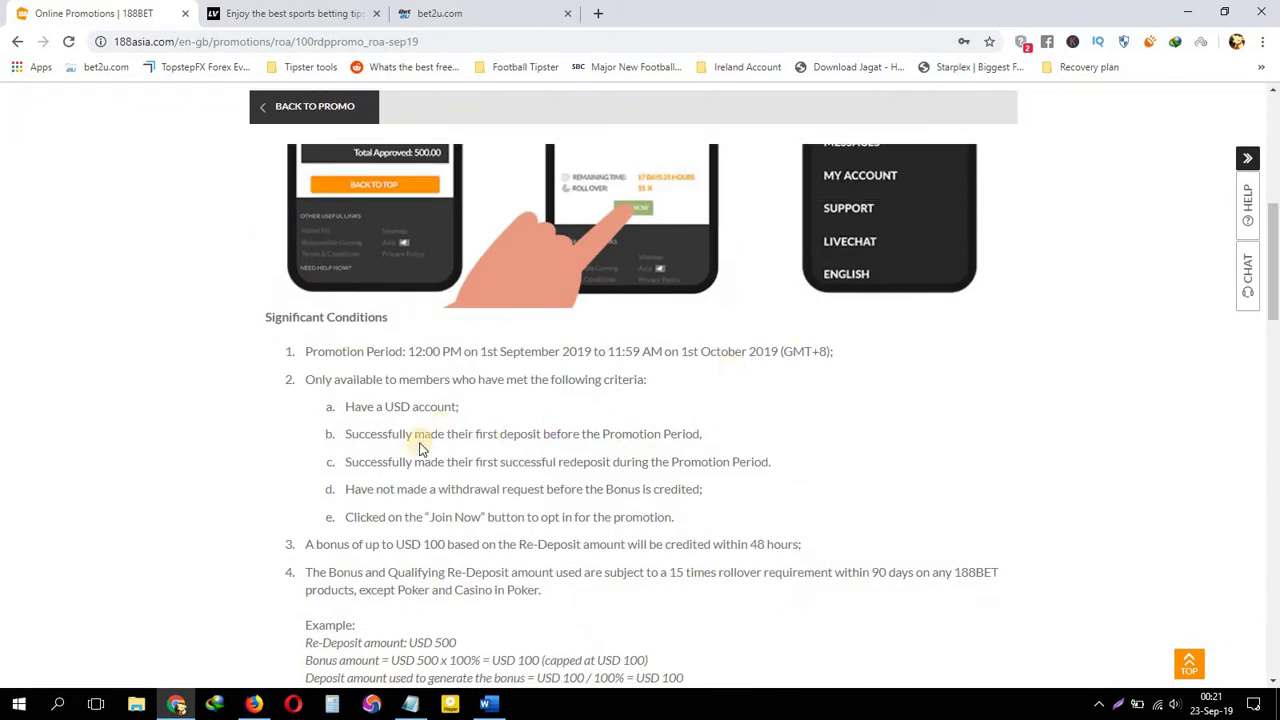
left_click_drag(382, 409, 498, 410)
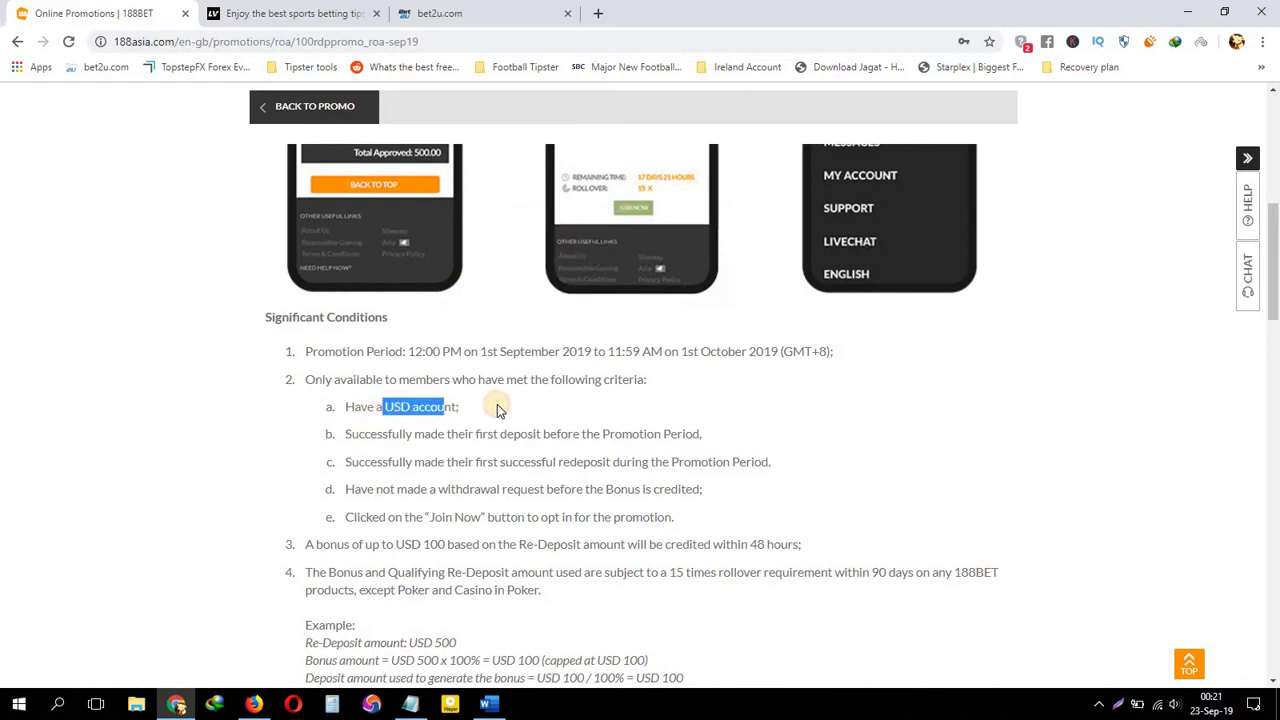
left_click(427, 434)
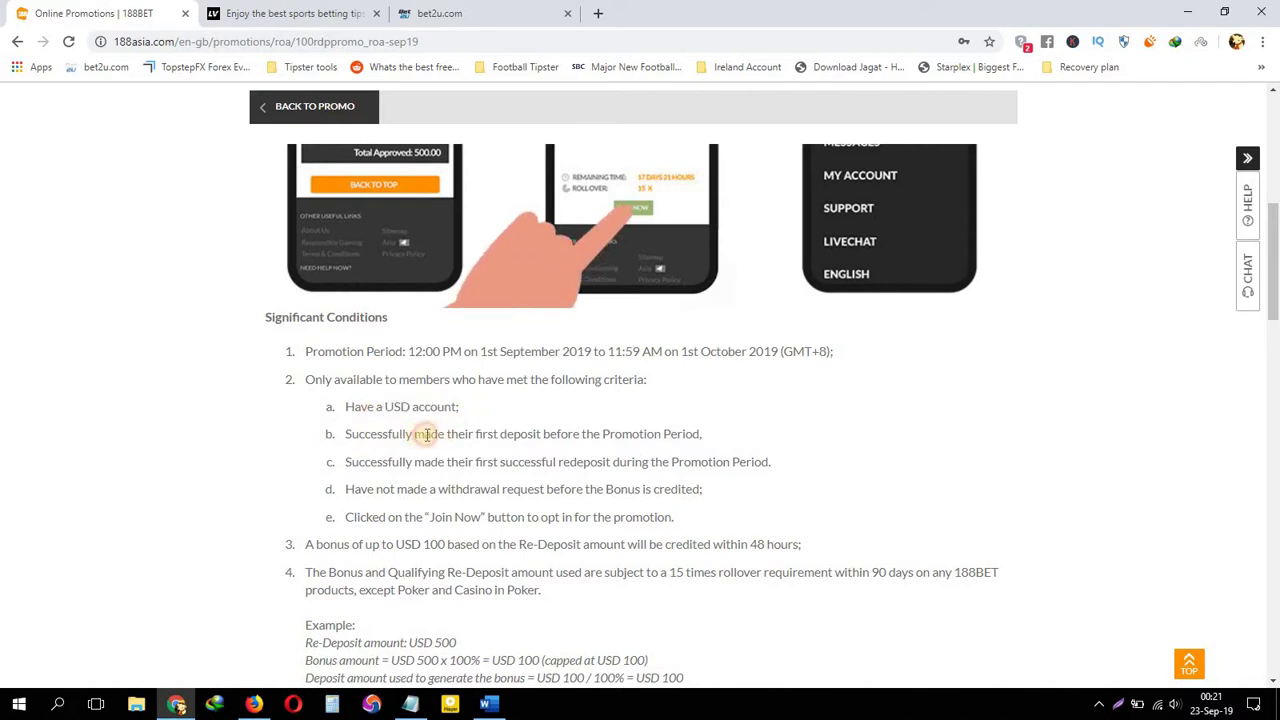
double_click(427, 434)
left_click_drag(545, 434, 640, 436)
left_click(632, 438)
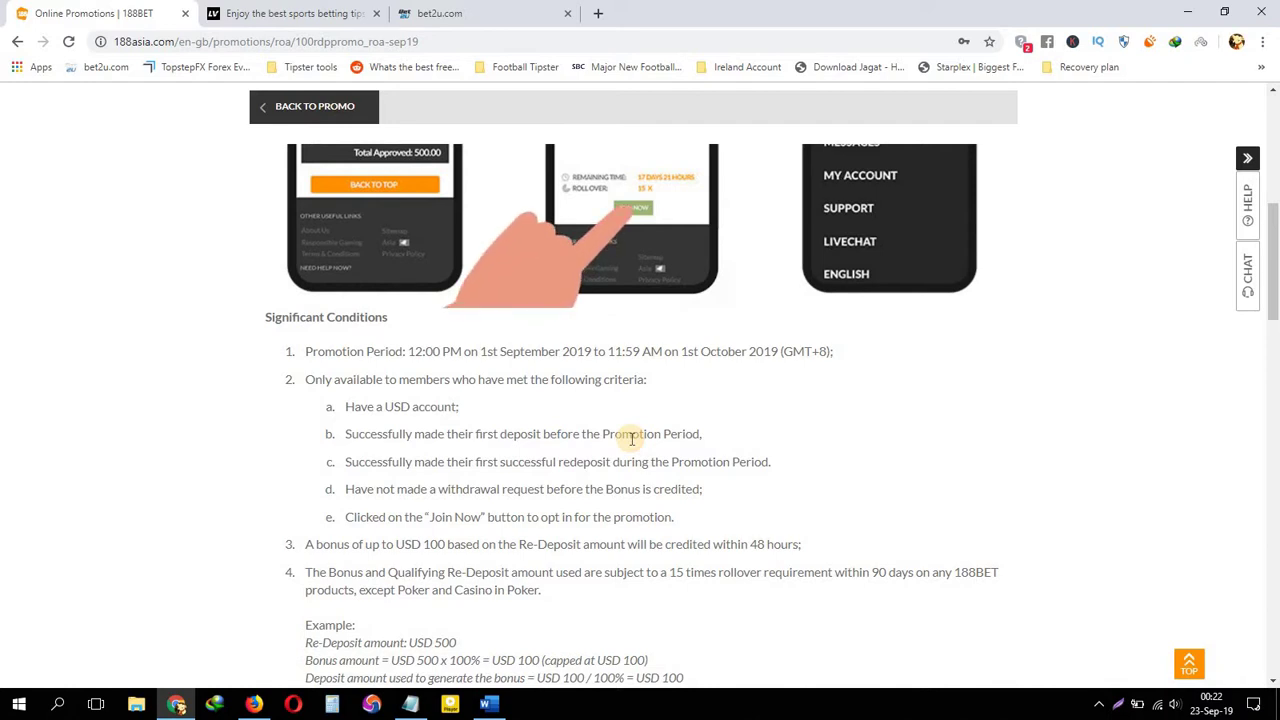
left_click_drag(418, 465, 565, 463)
left_click(618, 464)
scroll(772, 472, "up", 5)
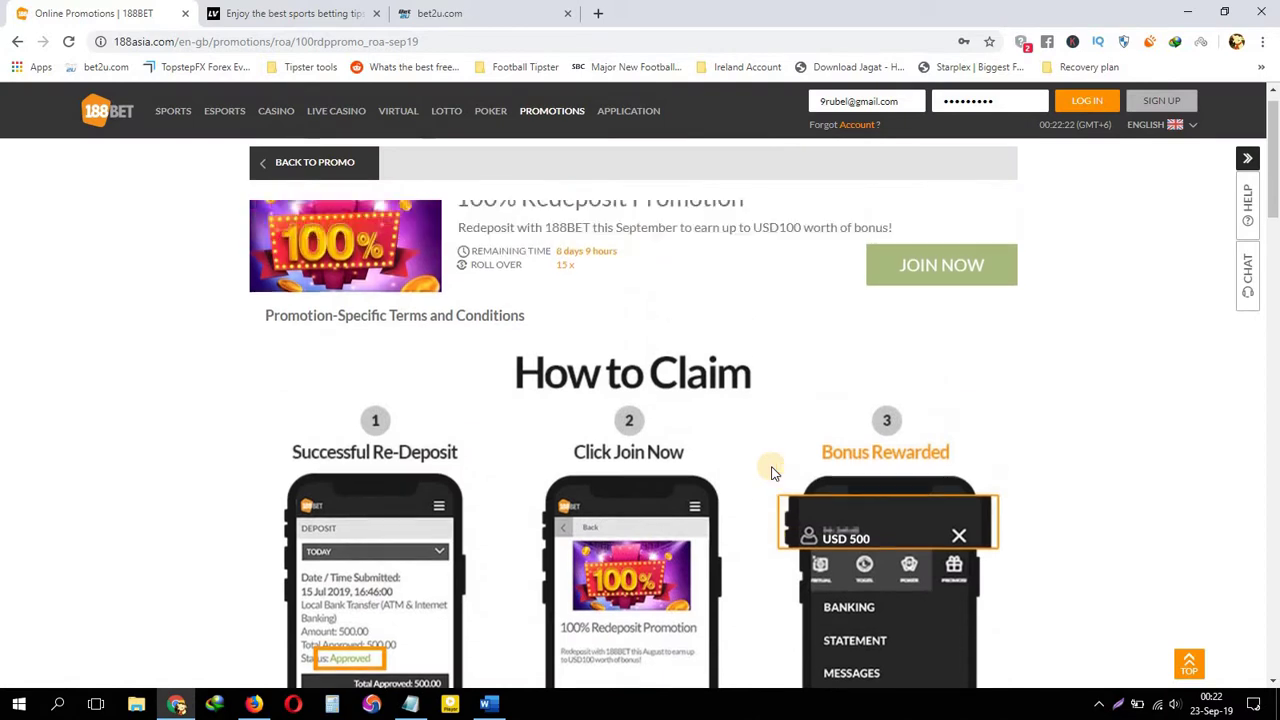
- Look through the full promotion terms, check the date in the system calendar and reread the eligibility criteria
scroll(777, 451, "down", 10)
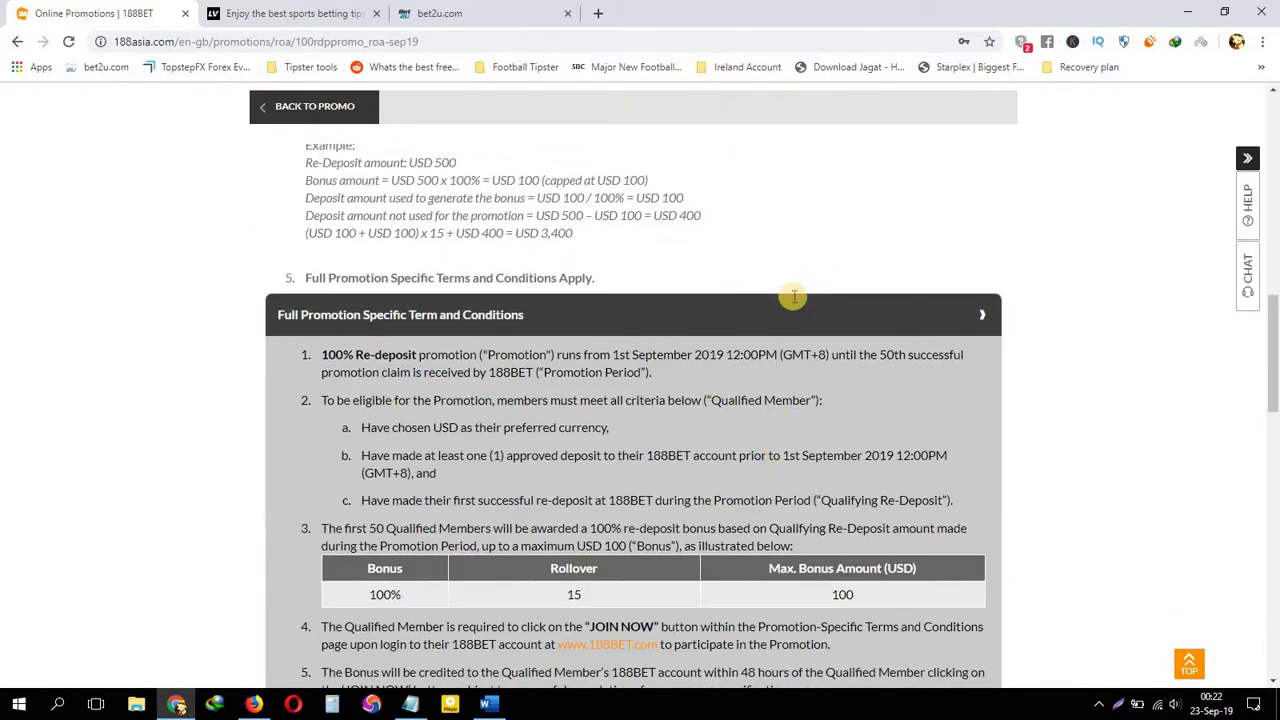
scroll(793, 298, "up", 3)
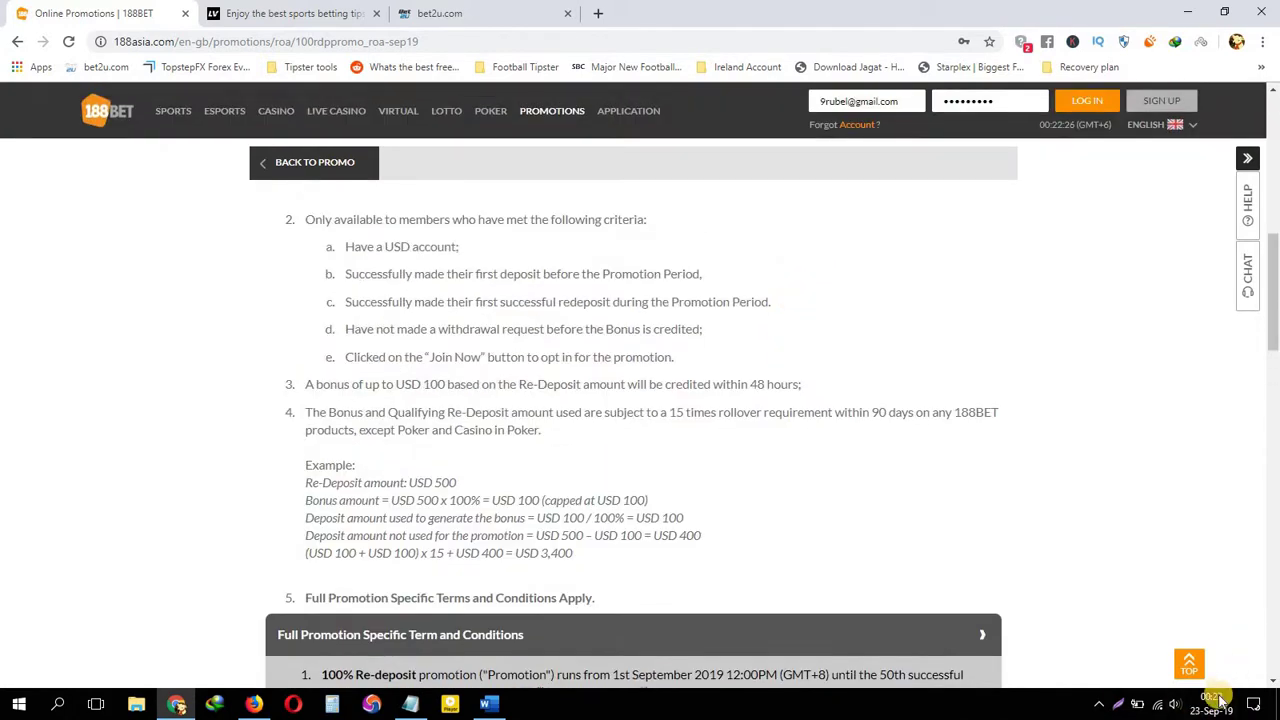
left_click(1211, 703)
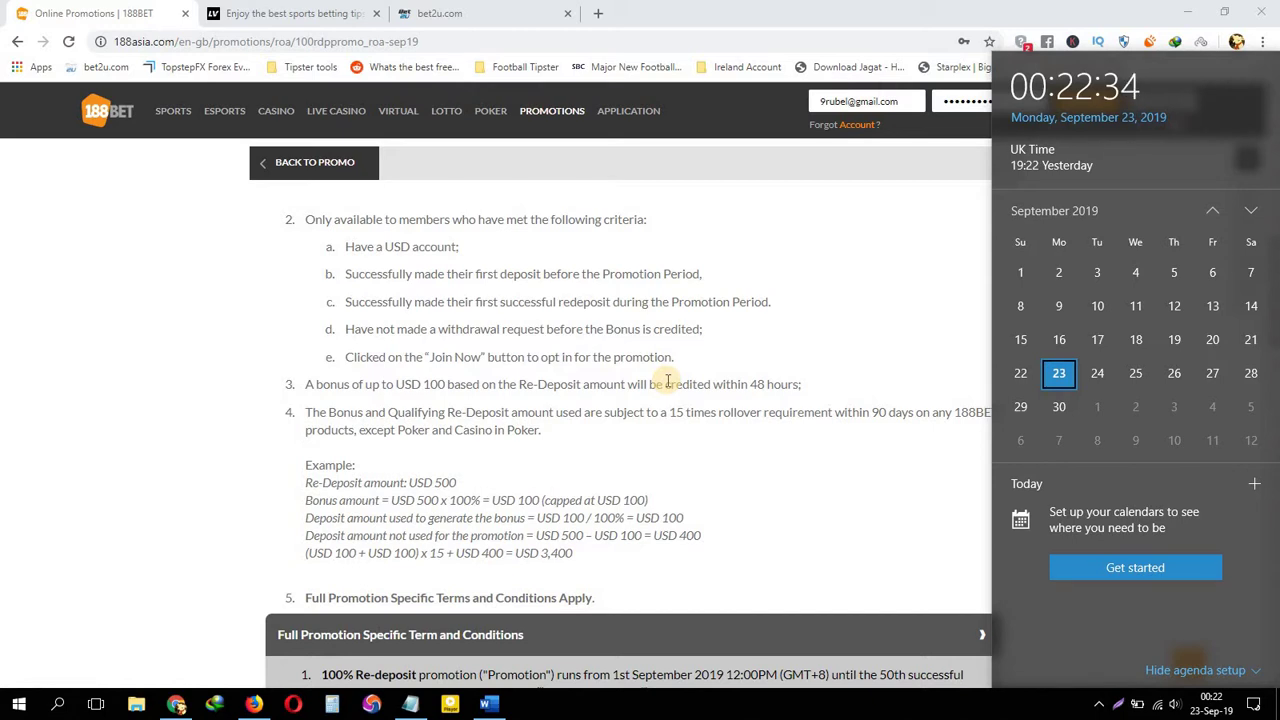
left_click_drag(815, 410, 343, 247)
left_click(486, 278)
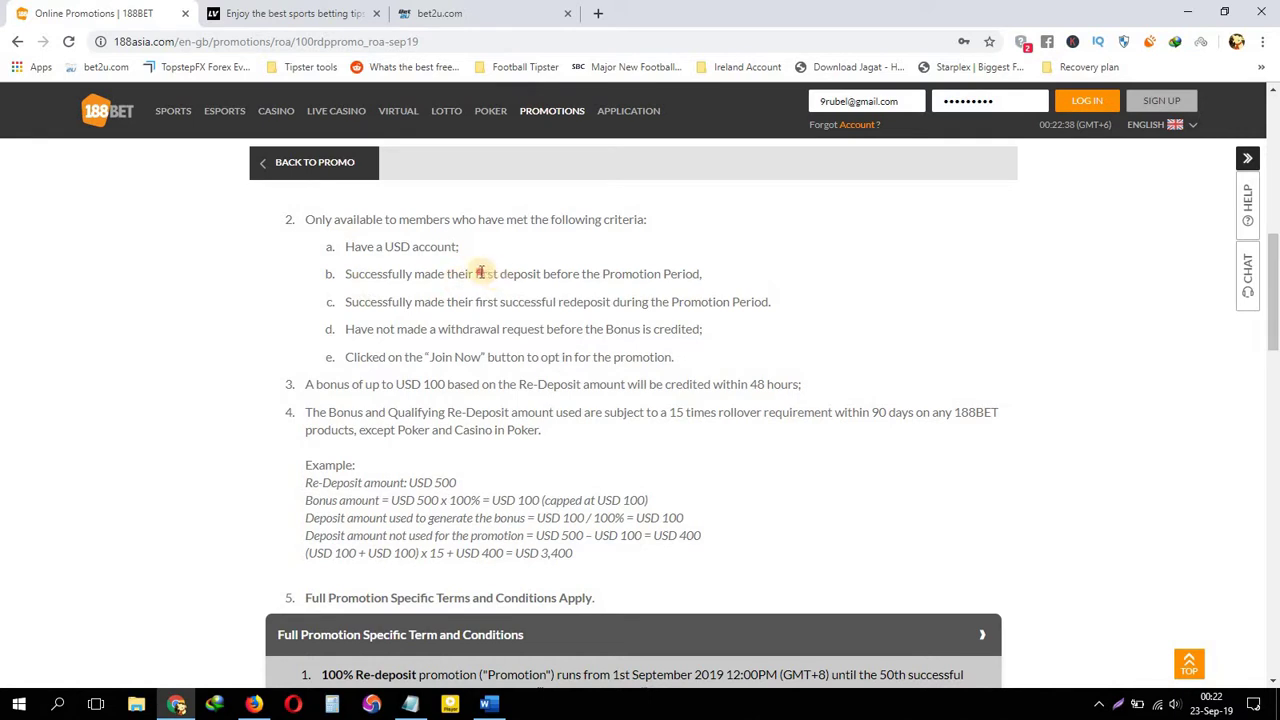
left_click_drag(480, 274, 731, 292)
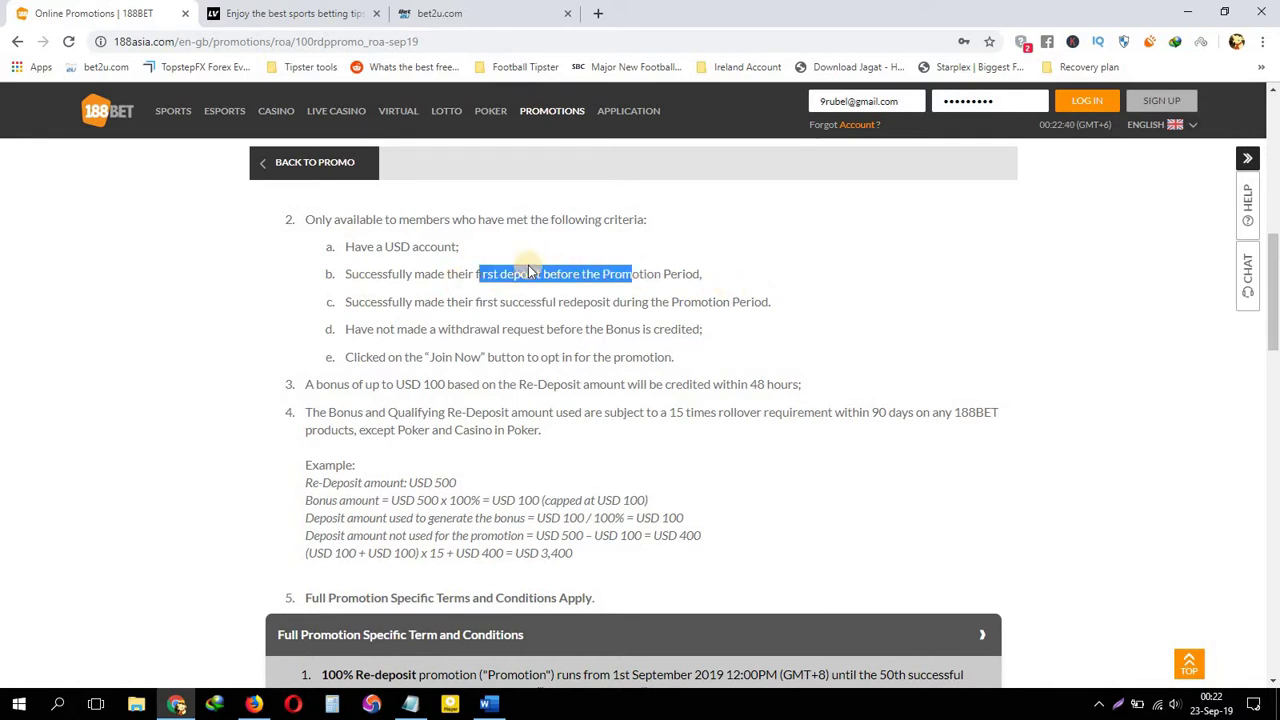
scroll(547, 277, "up", 10)
scroll(547, 281, "up", 1)
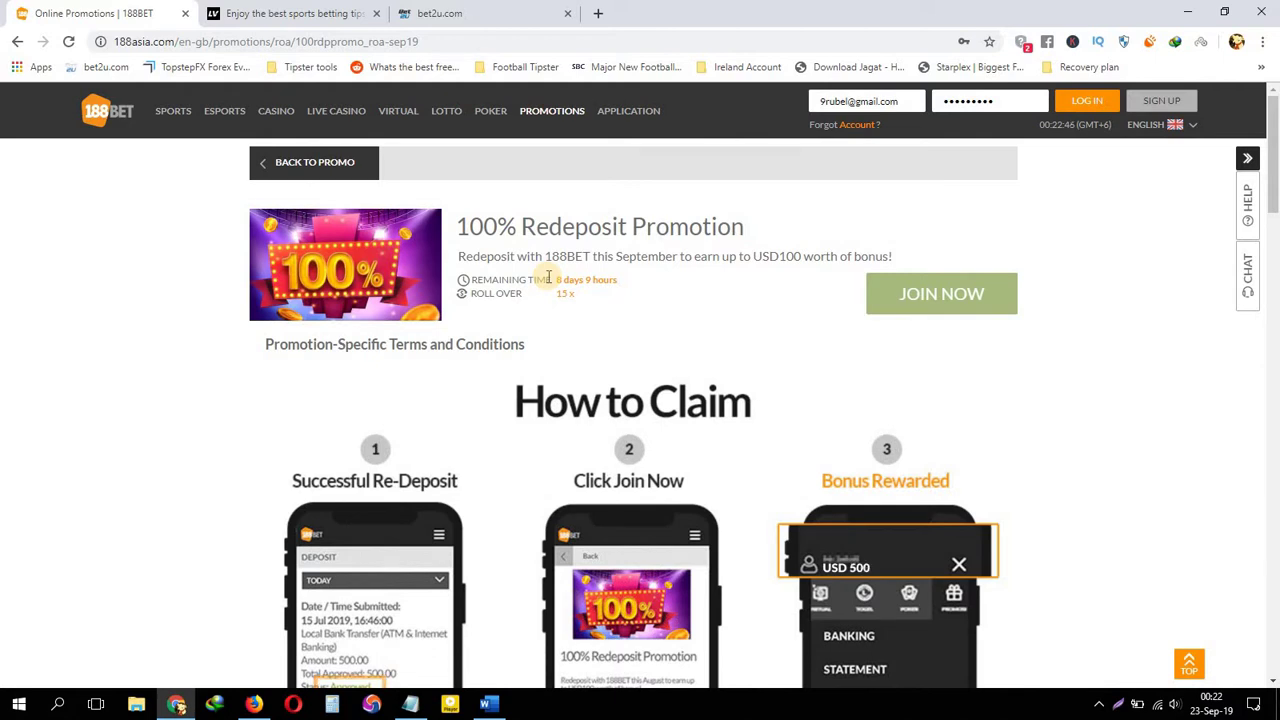
- View the 28% First Time Deposit offer in a separate promotions tab, then close it and return to the redeposit promotion's title
left_click(552, 111)
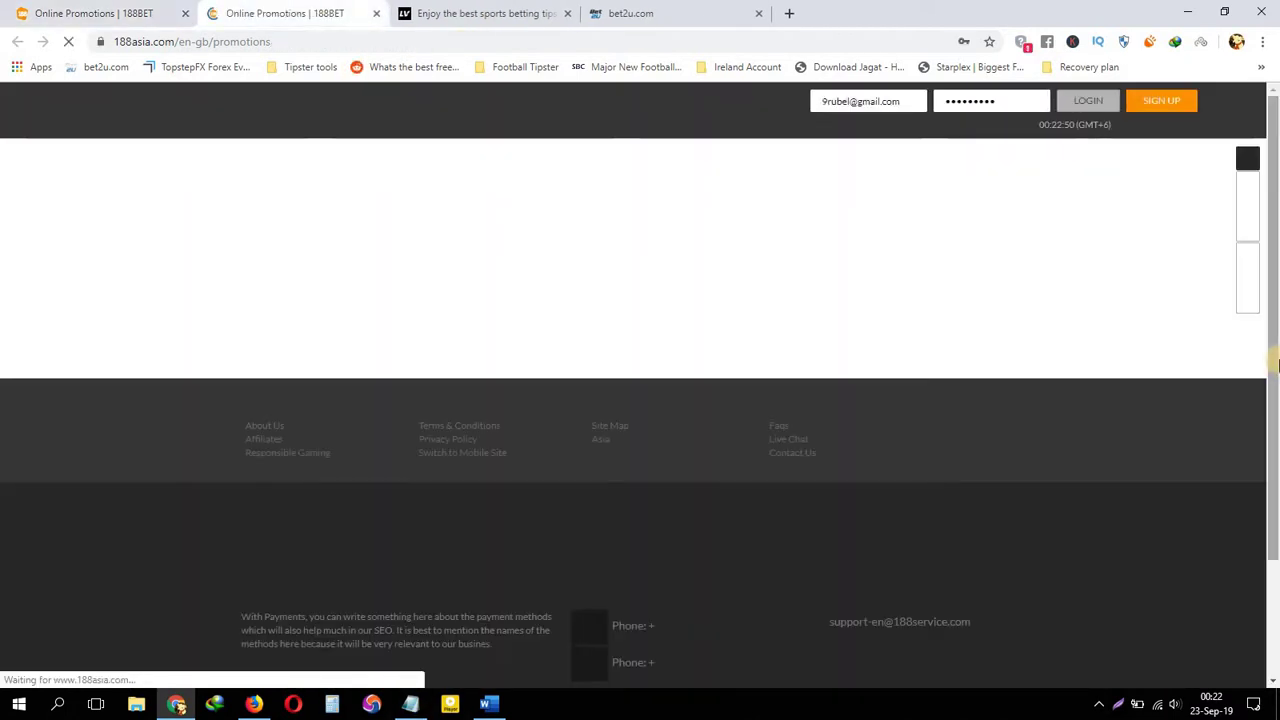
scroll(528, 381, "down", 3)
scroll(694, 286, "up", 3)
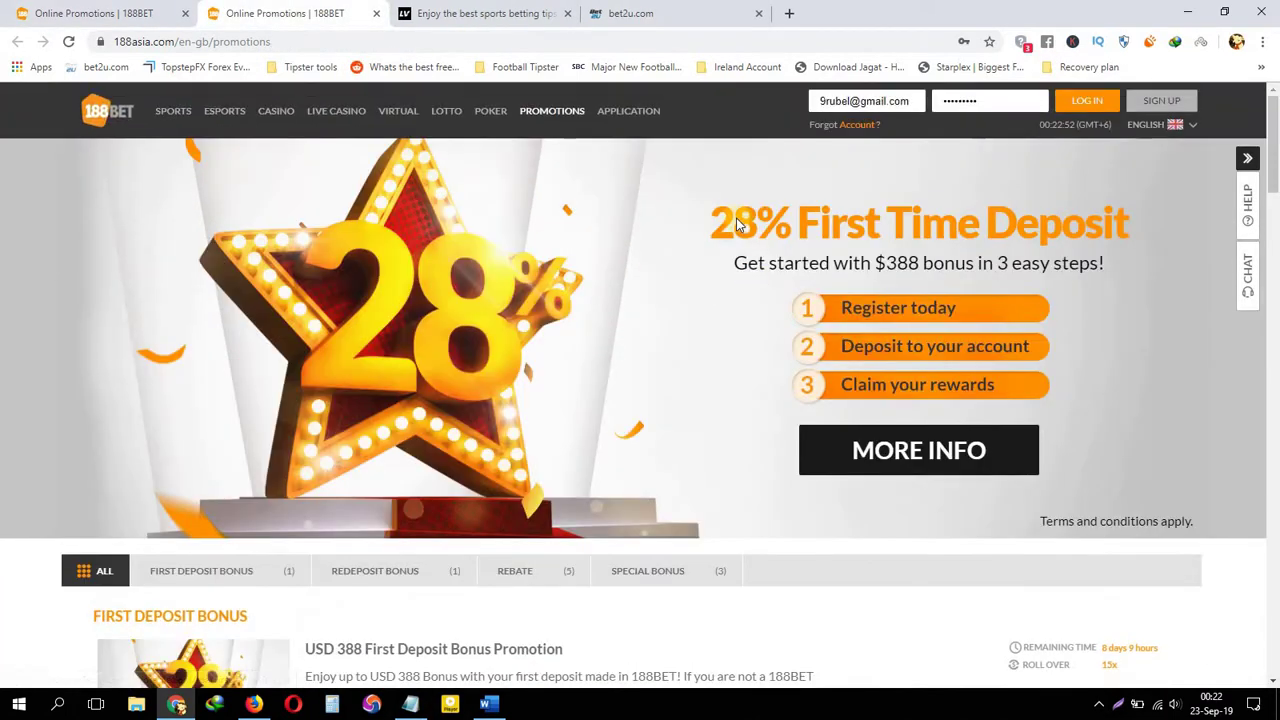
left_click_drag(736, 222, 883, 170)
middle_click(342, 8)
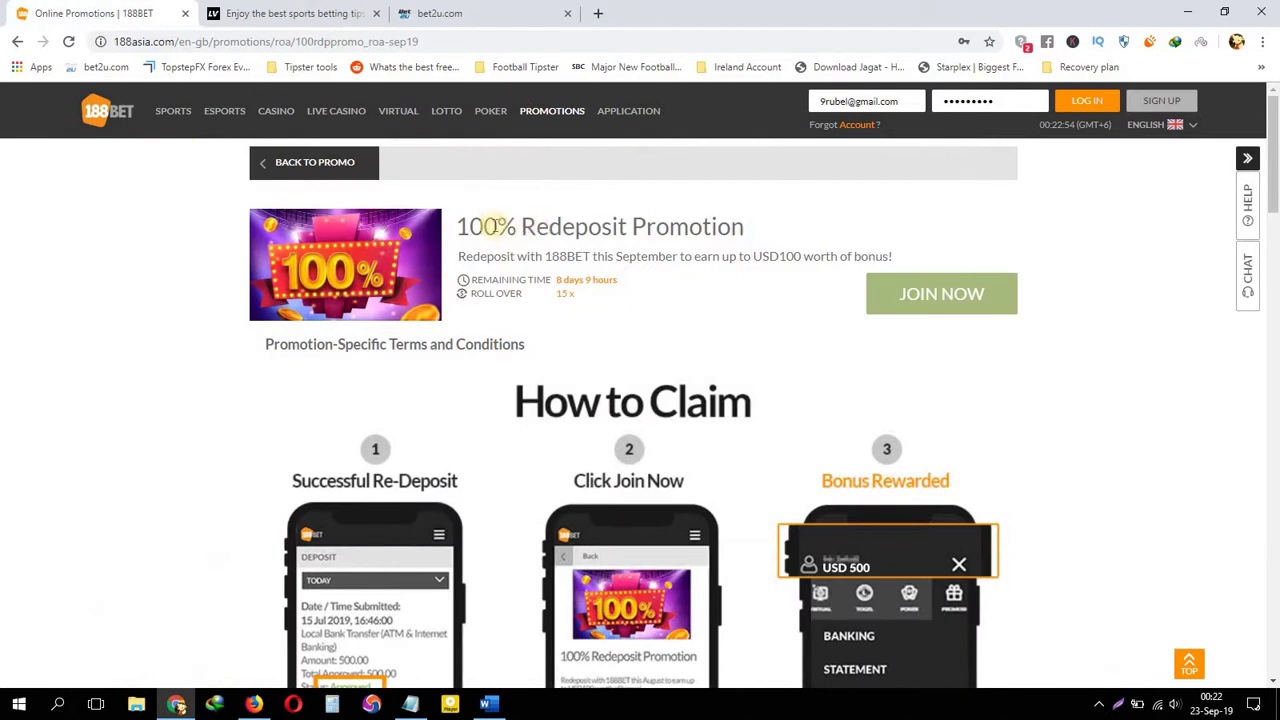
left_click_drag(466, 226, 748, 240)
left_click(748, 240)
- In the Notepad note, add ": 1-30" after 188bet and ": 13-19" after Lvbet
left_click(410, 703)
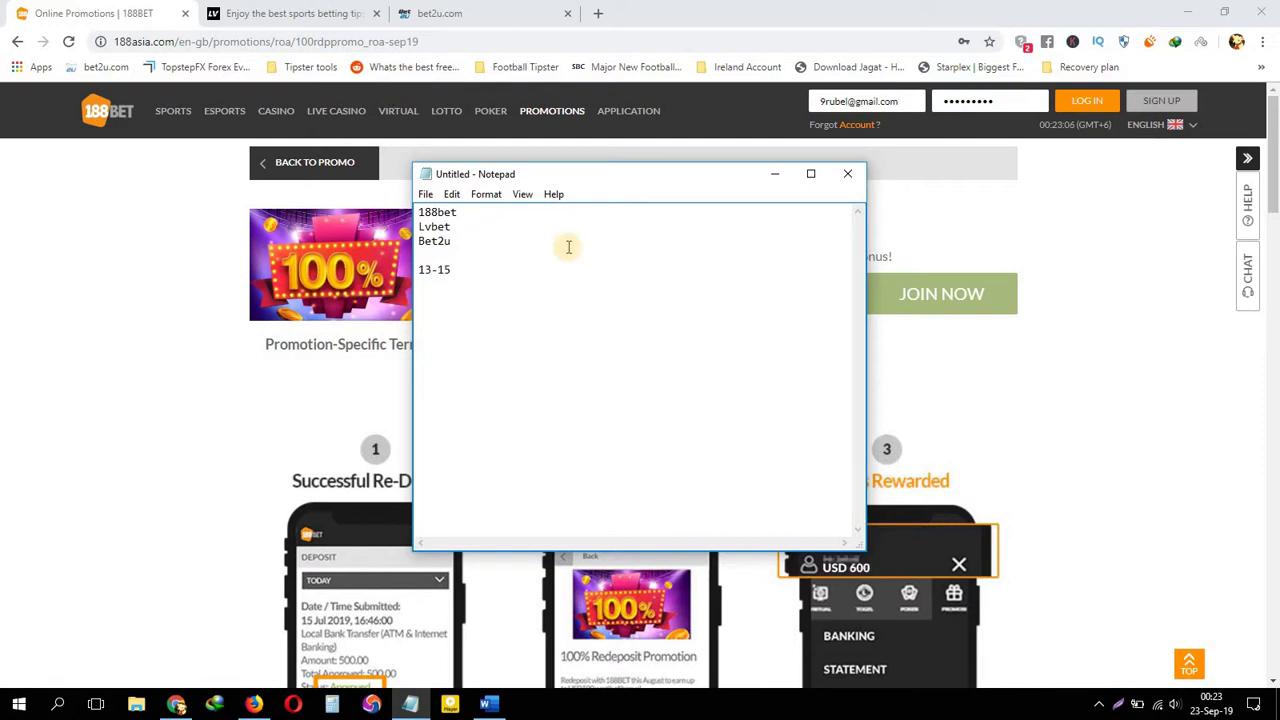
left_click(530, 222)
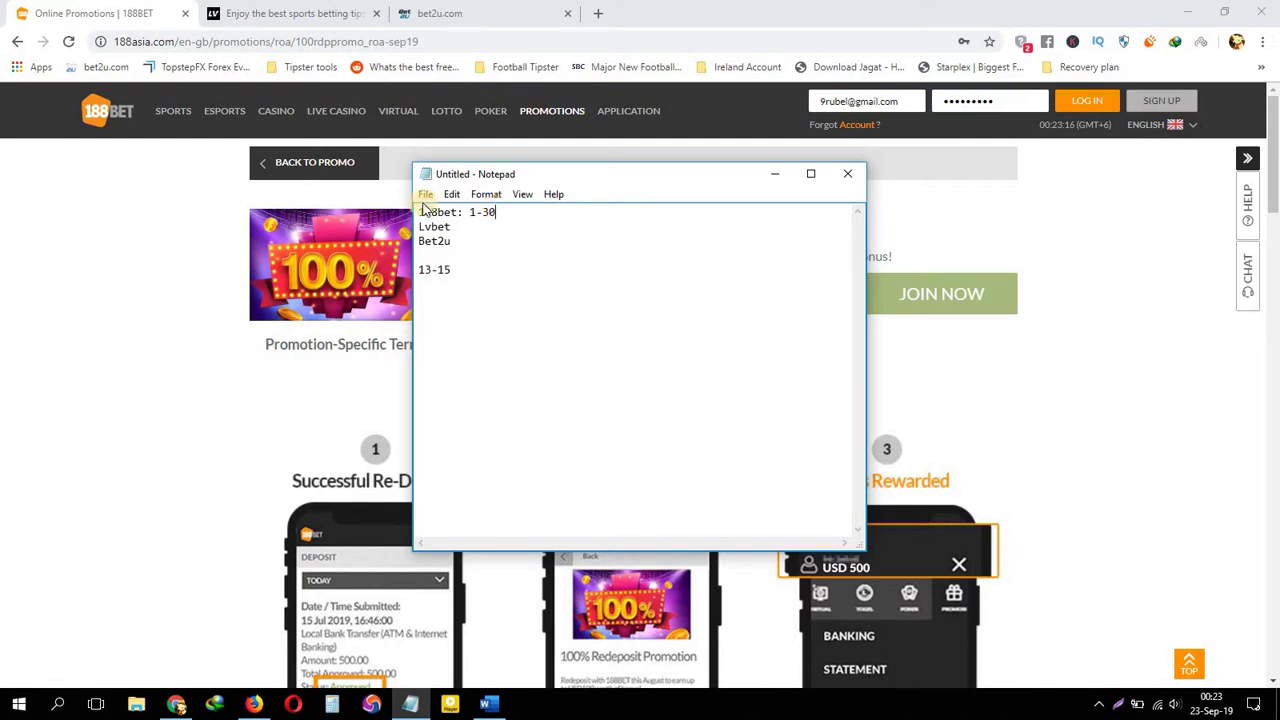
left_click(474, 230)
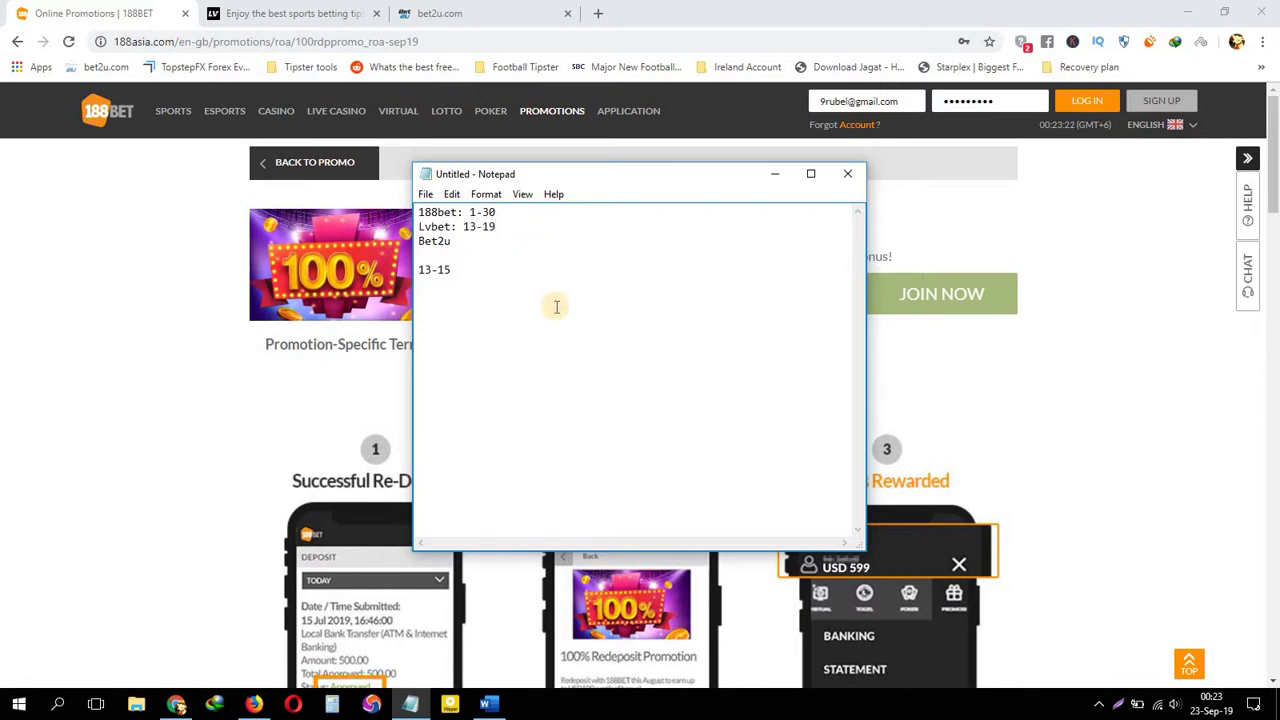
left_click(457, 226)
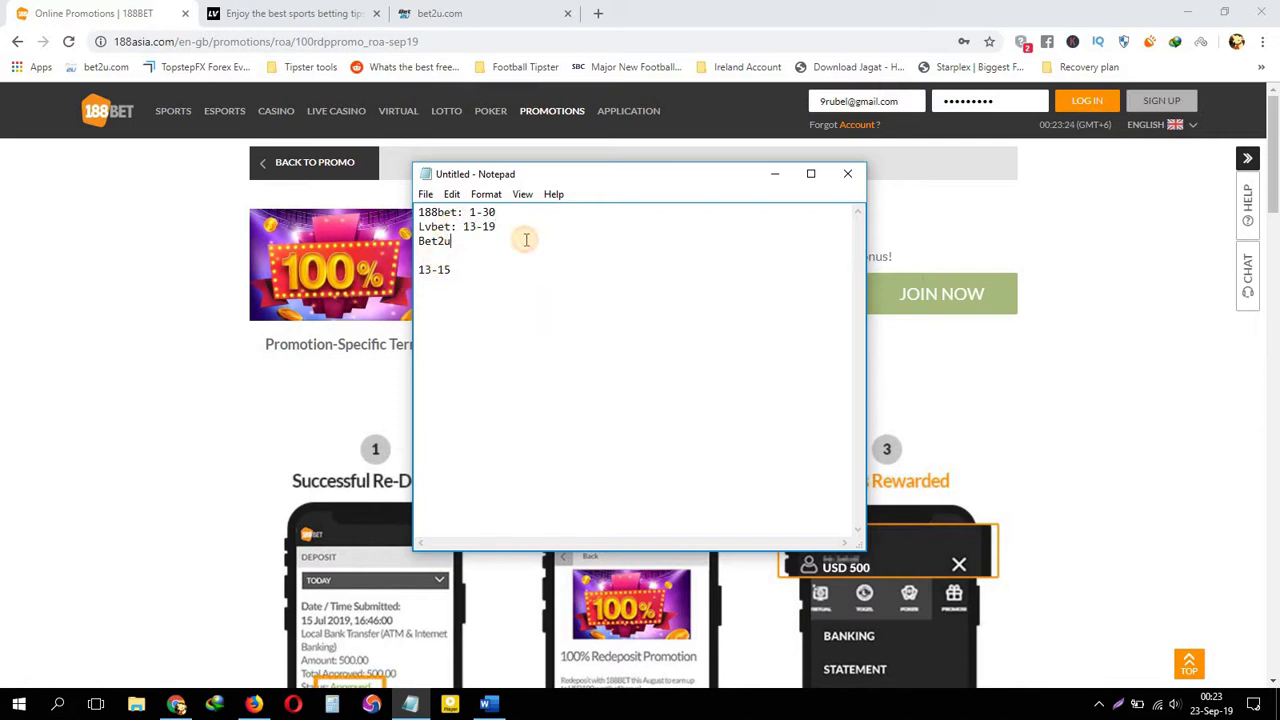
left_click(466, 226)
- Open LV BET's Promotions page in its existing Chrome tab, then return to the 188BET redeposit promotion
left_click(360, 12)
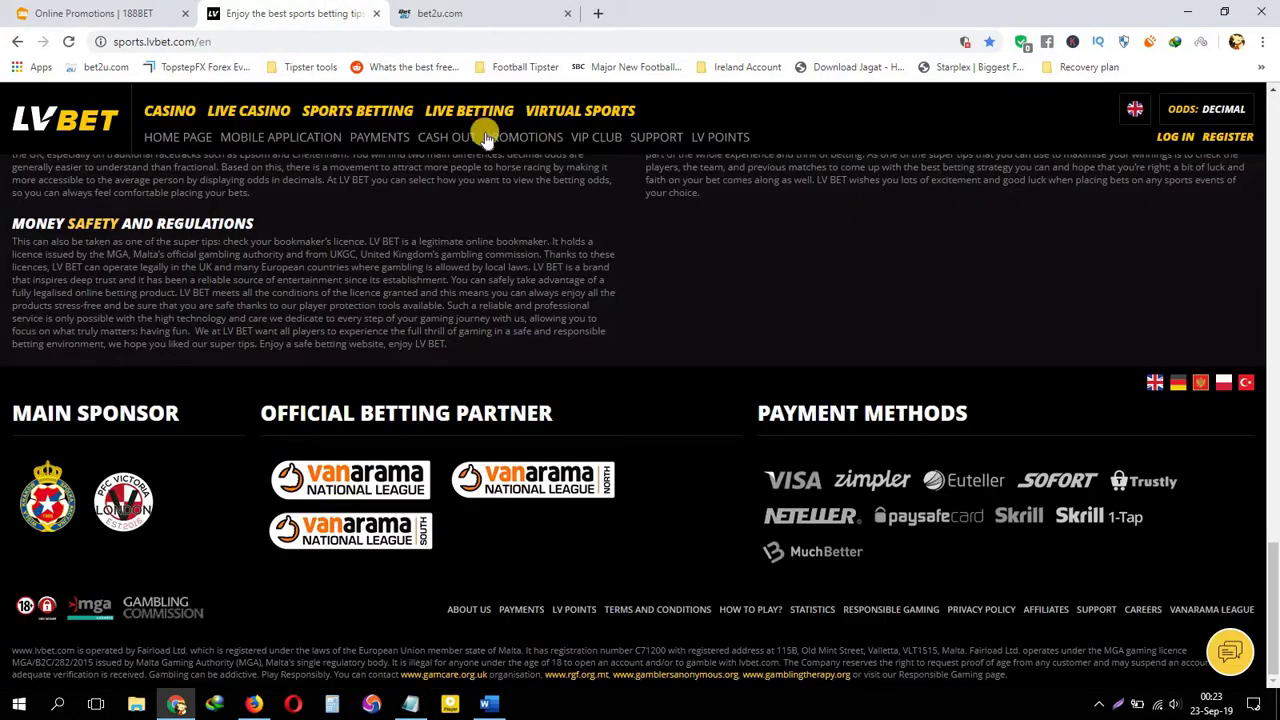
scroll(1275, 487, "up", 20)
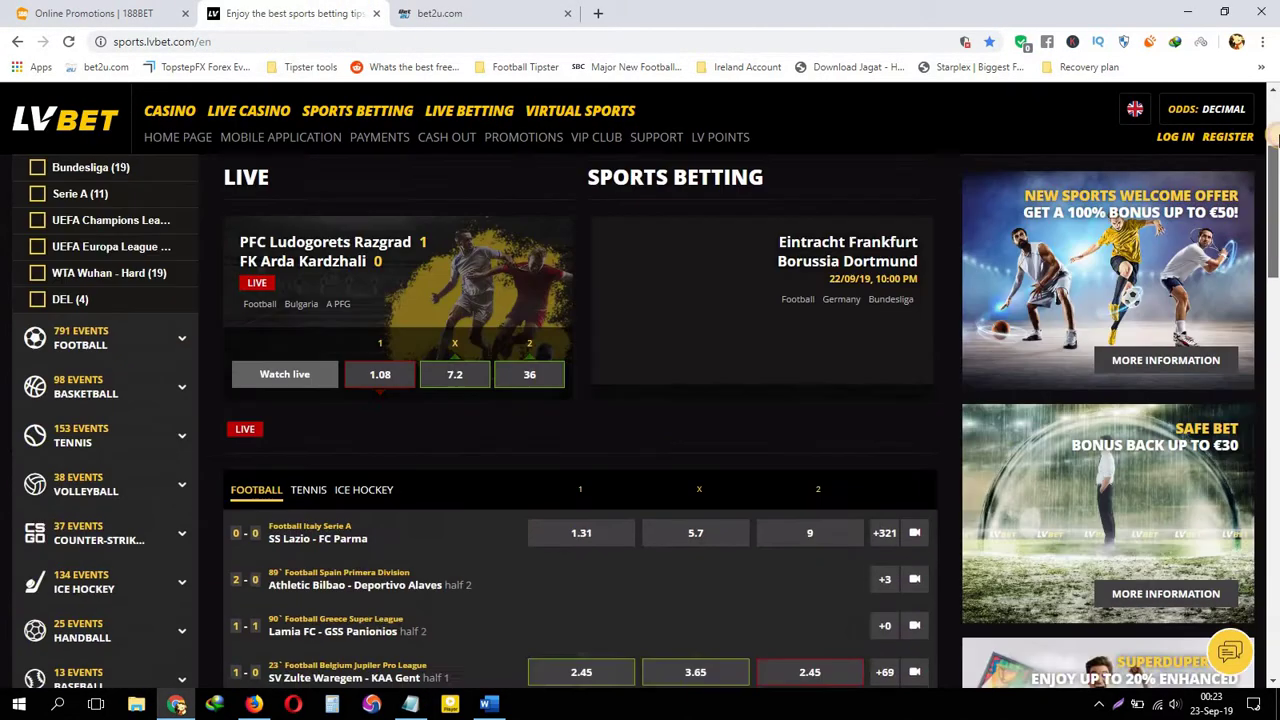
left_click(522, 136)
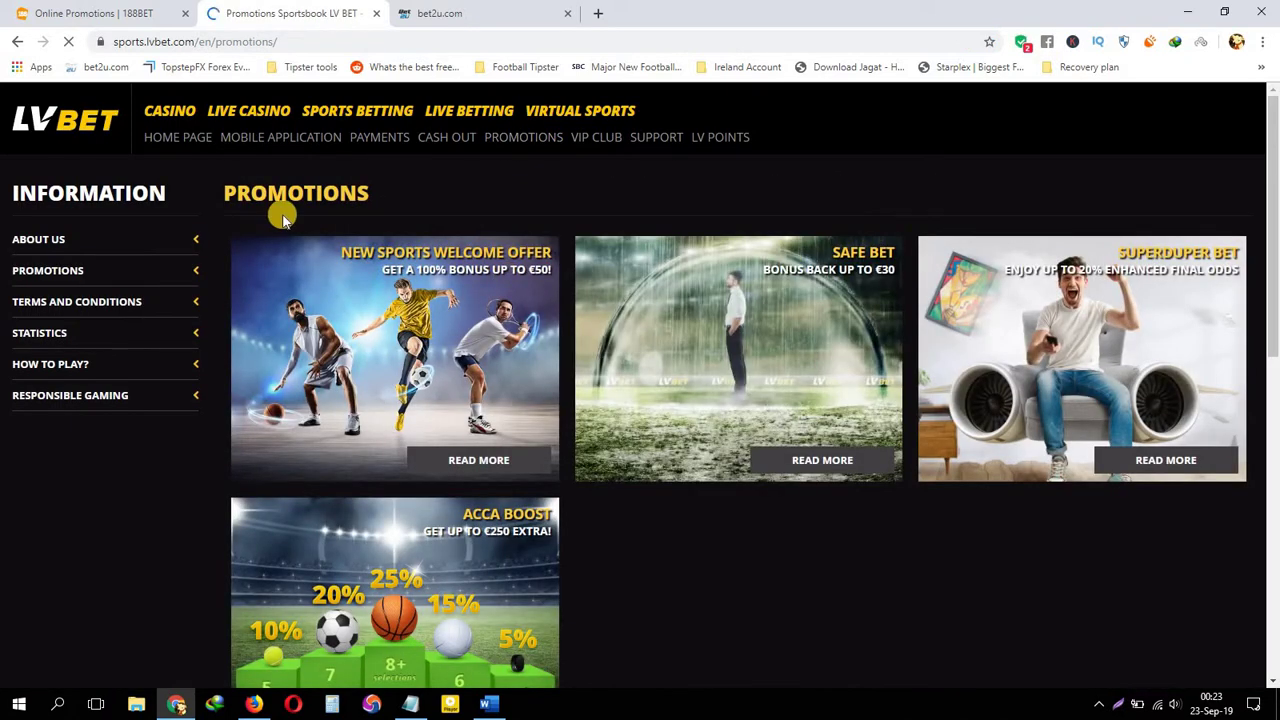
scroll(283, 218, "down", 3)
key("ctrl+shift+Tab")
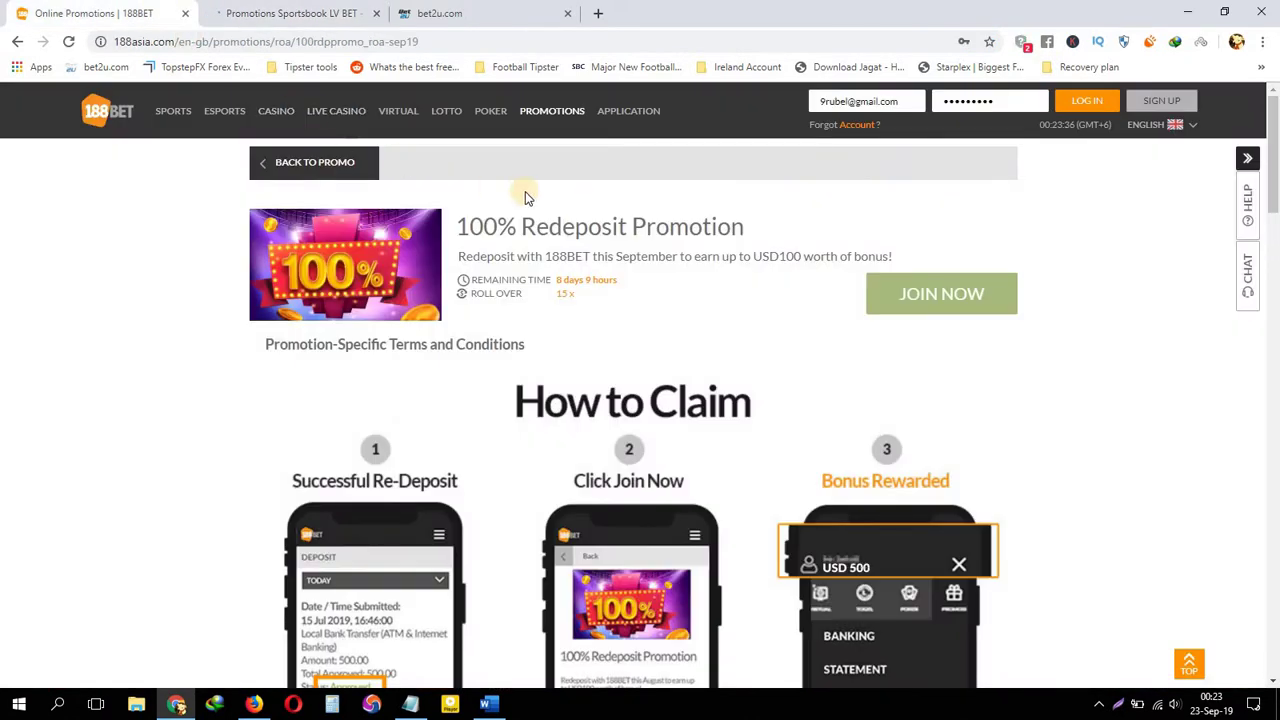
left_click(497, 14)
left_click(170, 12)
left_click(332, 704)
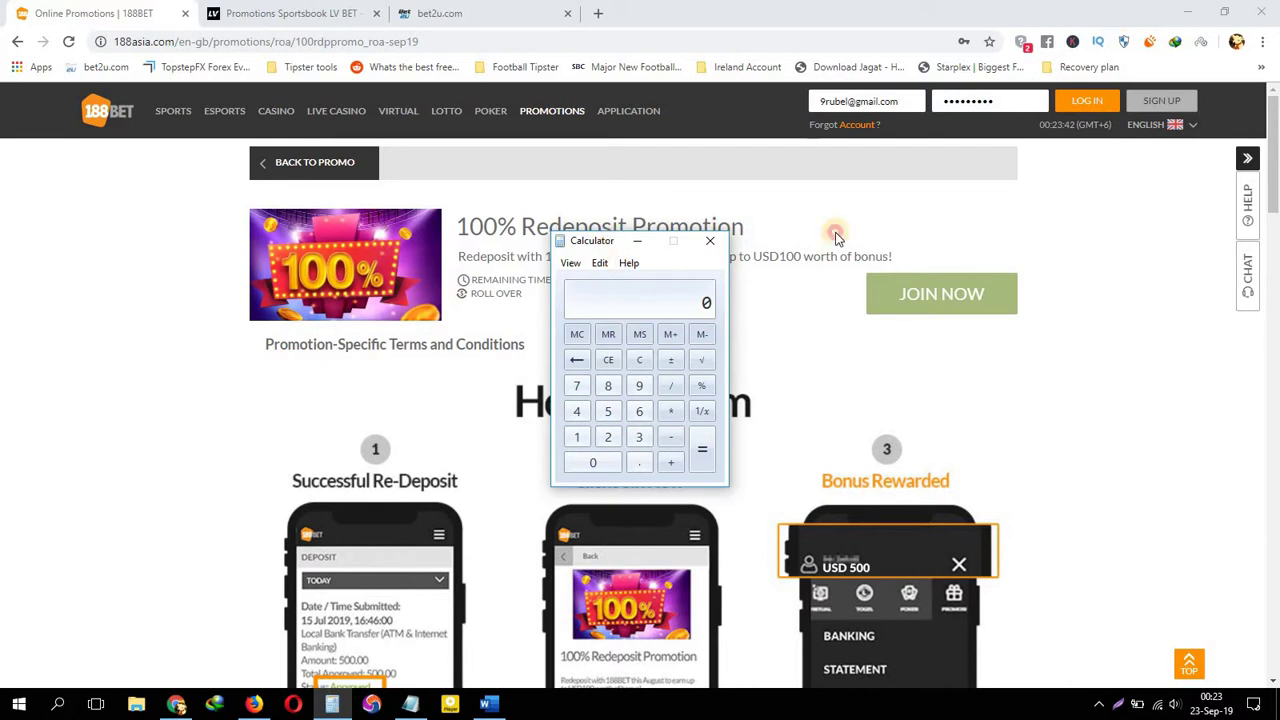
left_click_drag(836, 236, 917, 215)
left_click(913, 385)
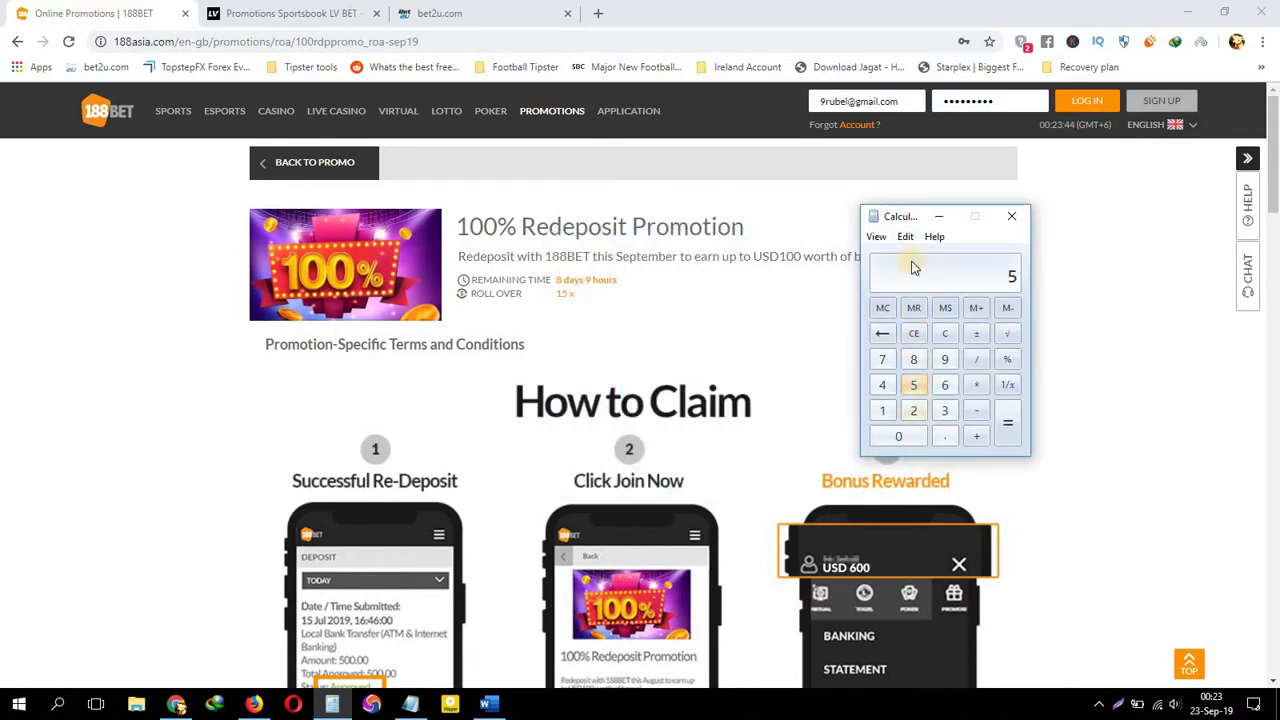
left_click(508, 521)
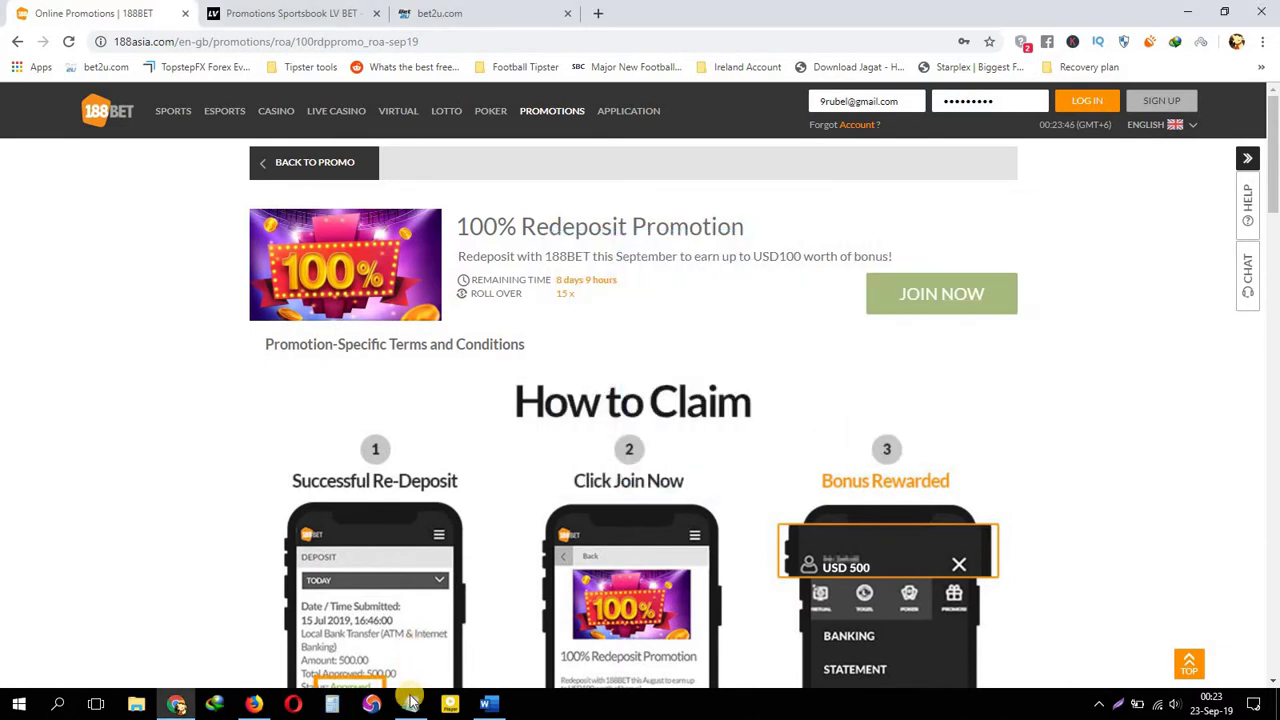
- In the Notepad note, add ": 100% up to 100" to the 188bet line and a colon after 13-19 on the Lvbet line
left_click(410, 703)
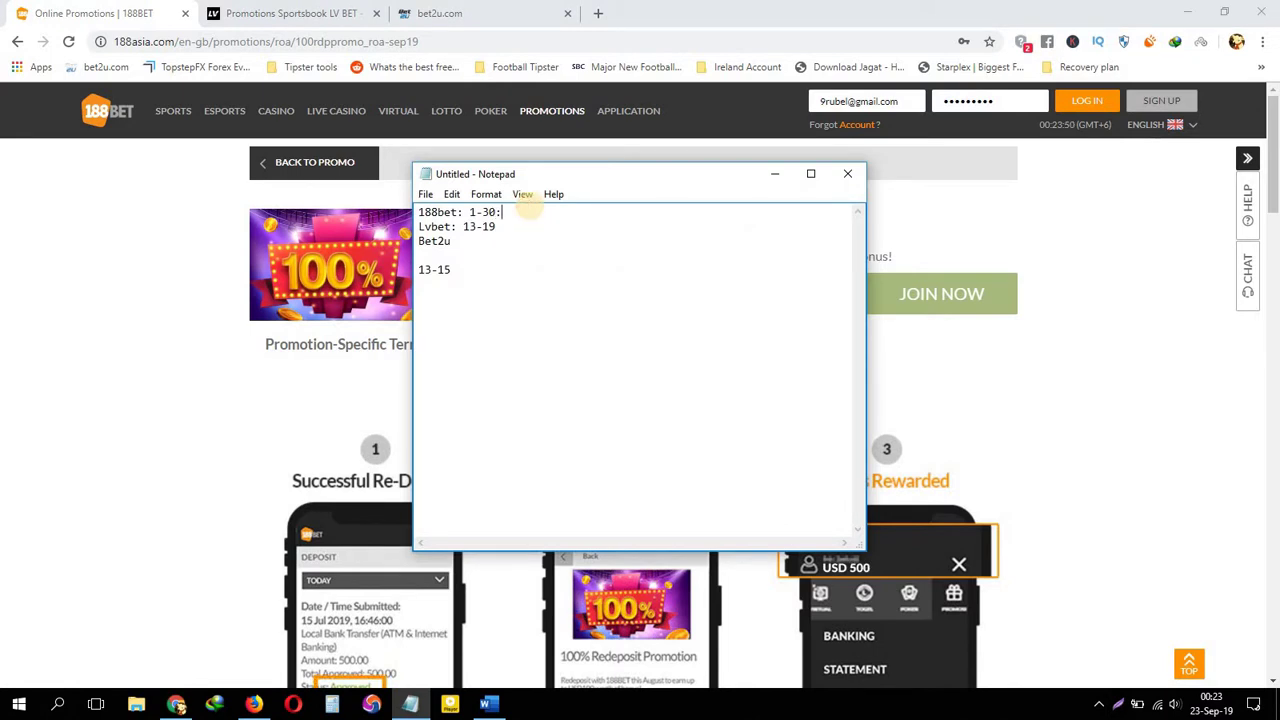
type("100% up to 100")
left_click(516, 228)
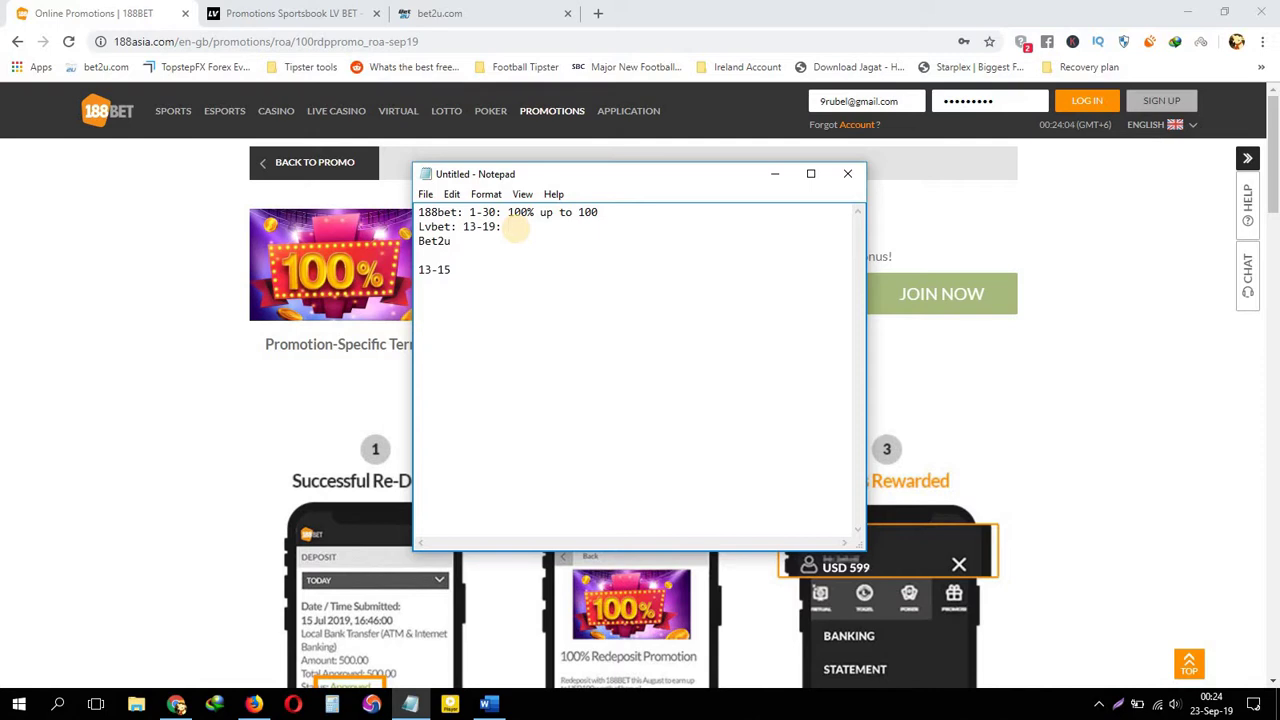
- Return to LV BET's Promotions page in its existing Chrome tab and accept its cookie notice
left_click(300, 13)
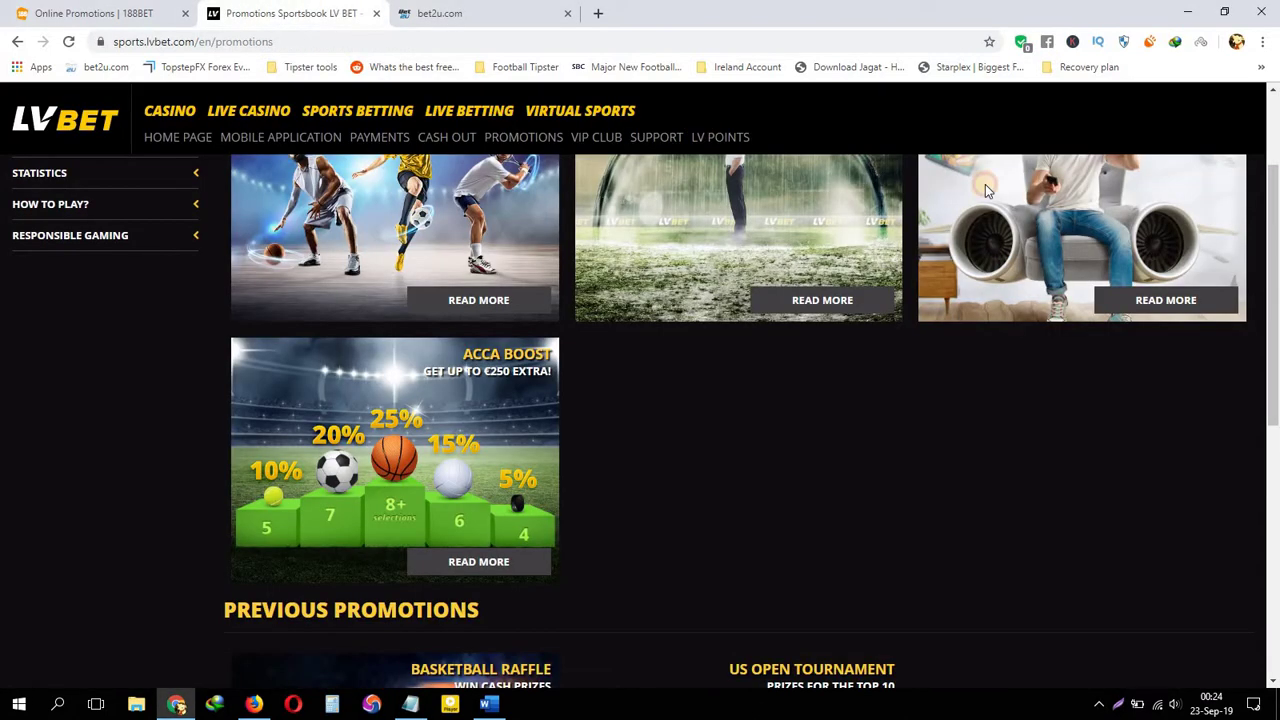
scroll(1093, 165, "up", 2)
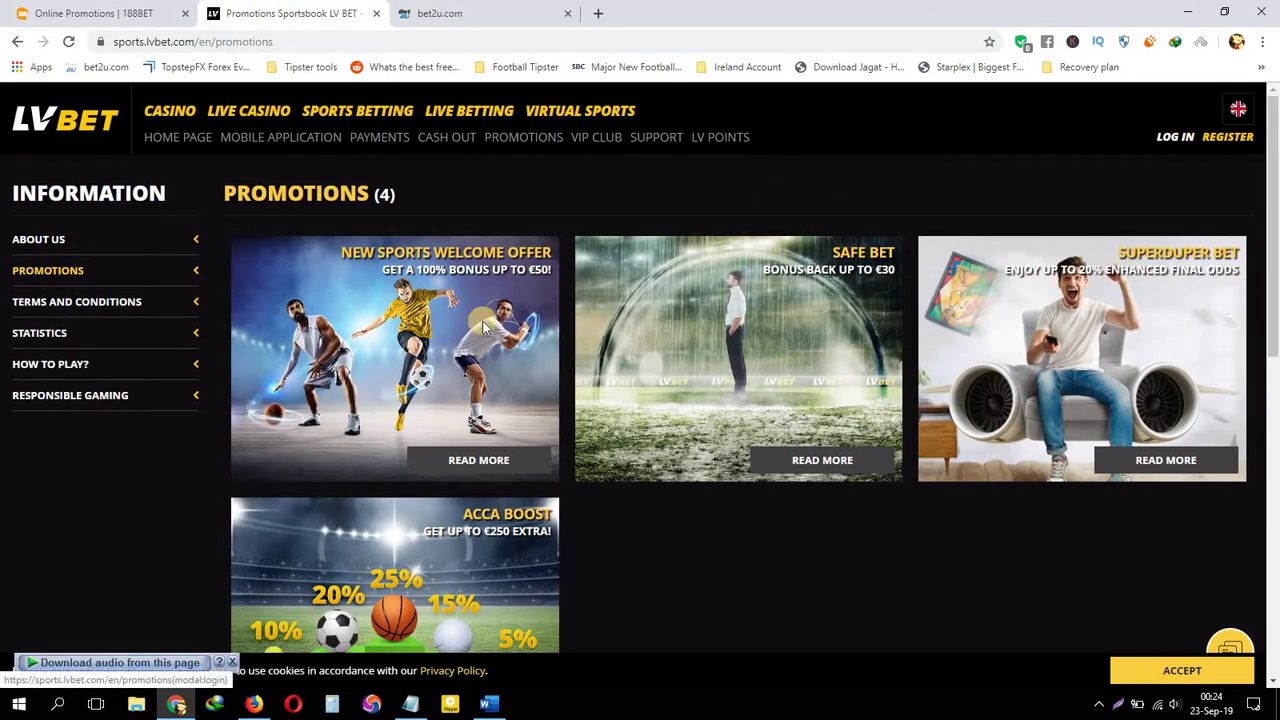
left_click(1182, 670)
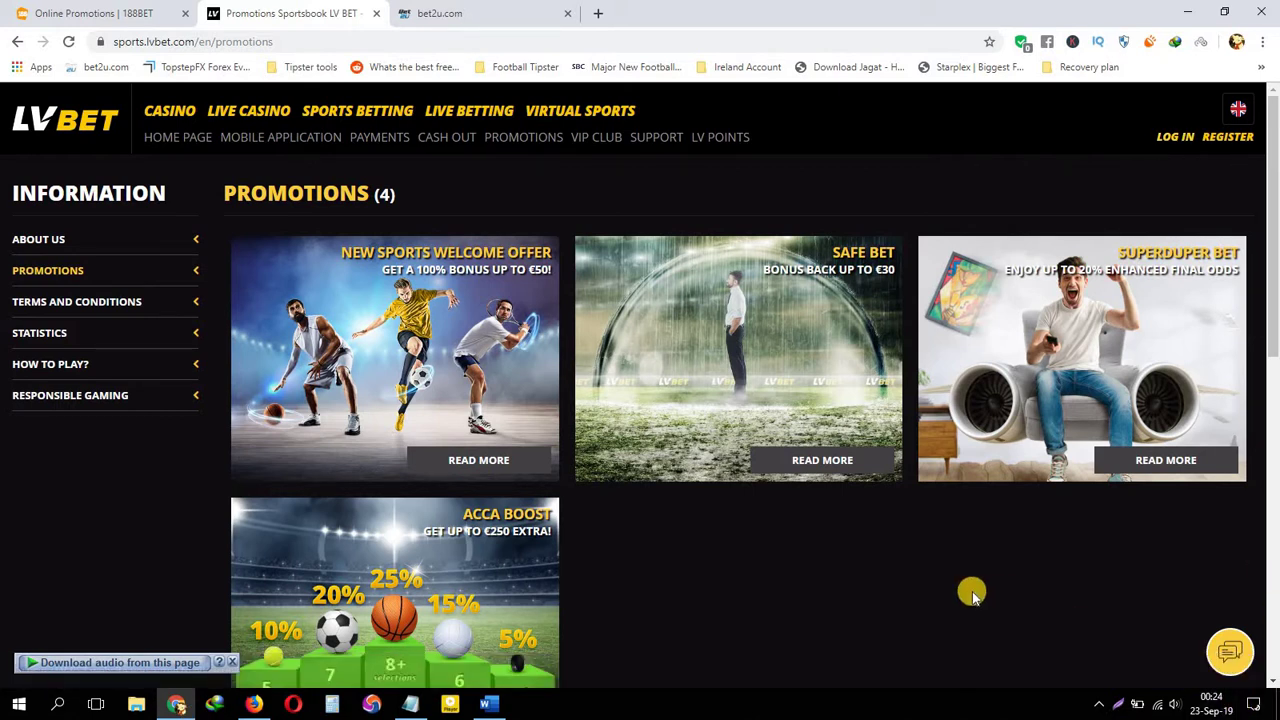
- Log in to the LV BET account with the saved username and password
left_click(1170, 140)
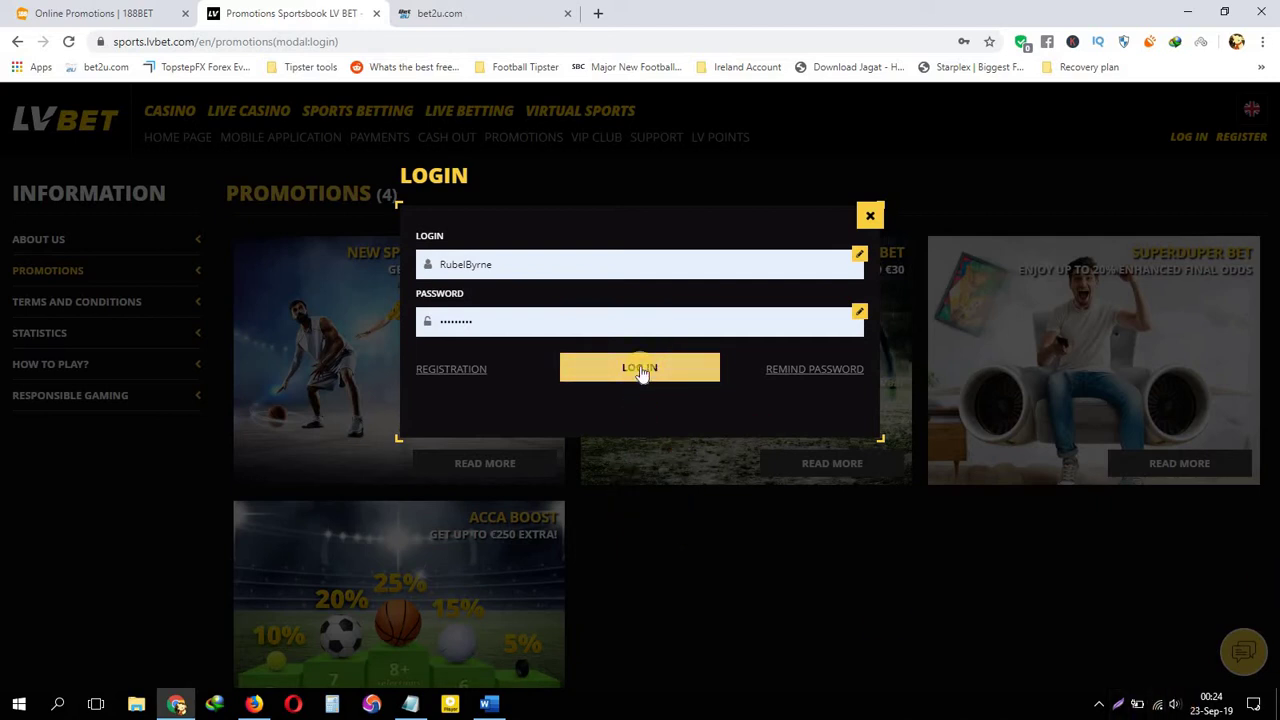
left_click(76, 100)
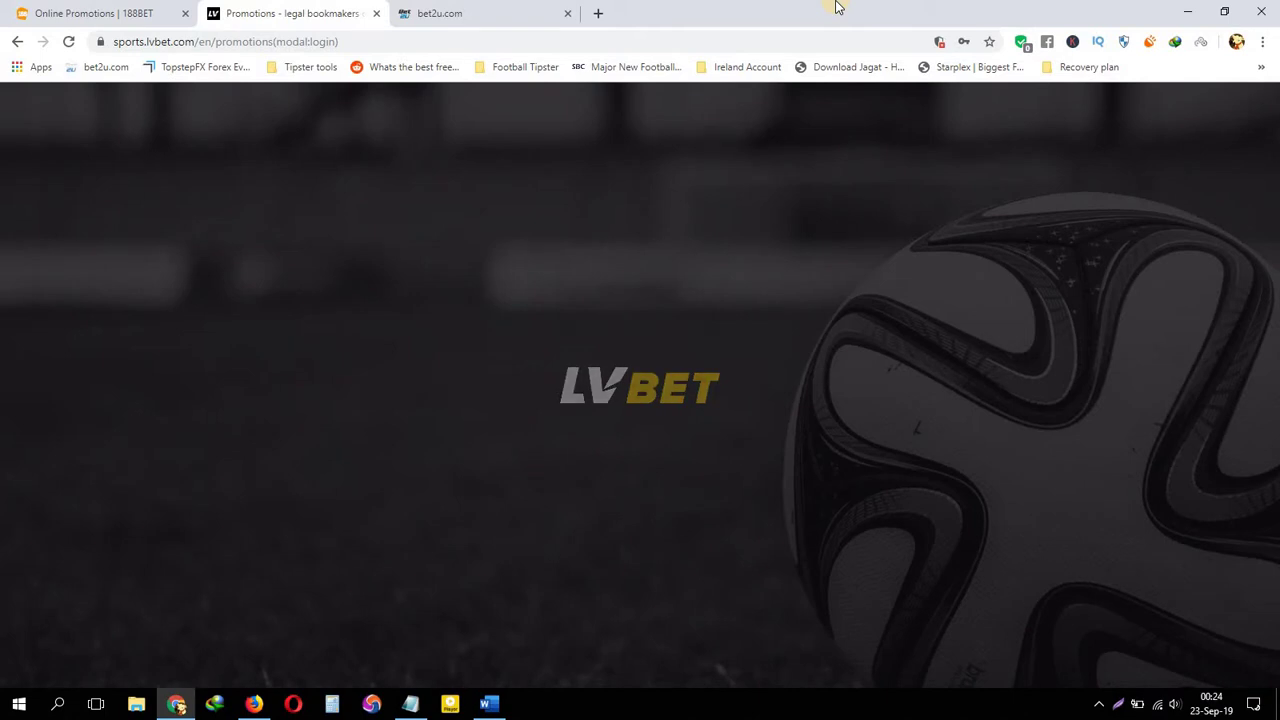
left_click(440, 9)
key("ctrl+shift+Tab")
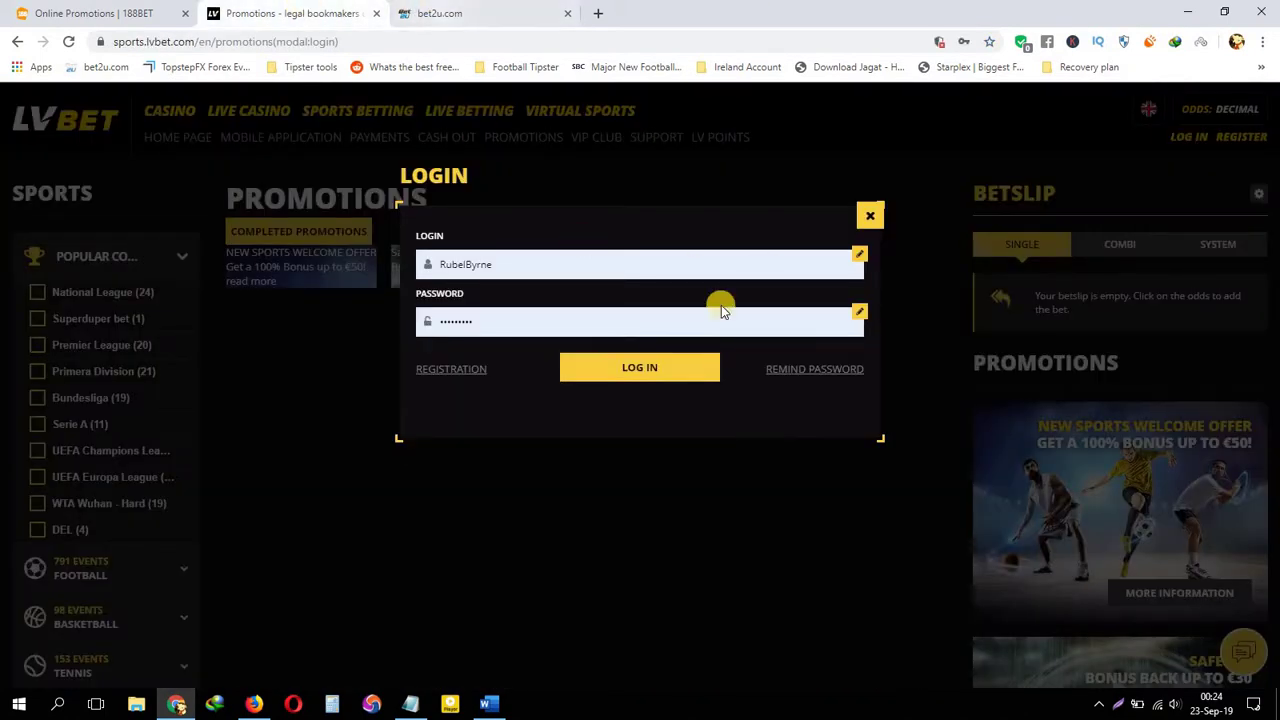
left_click(650, 368)
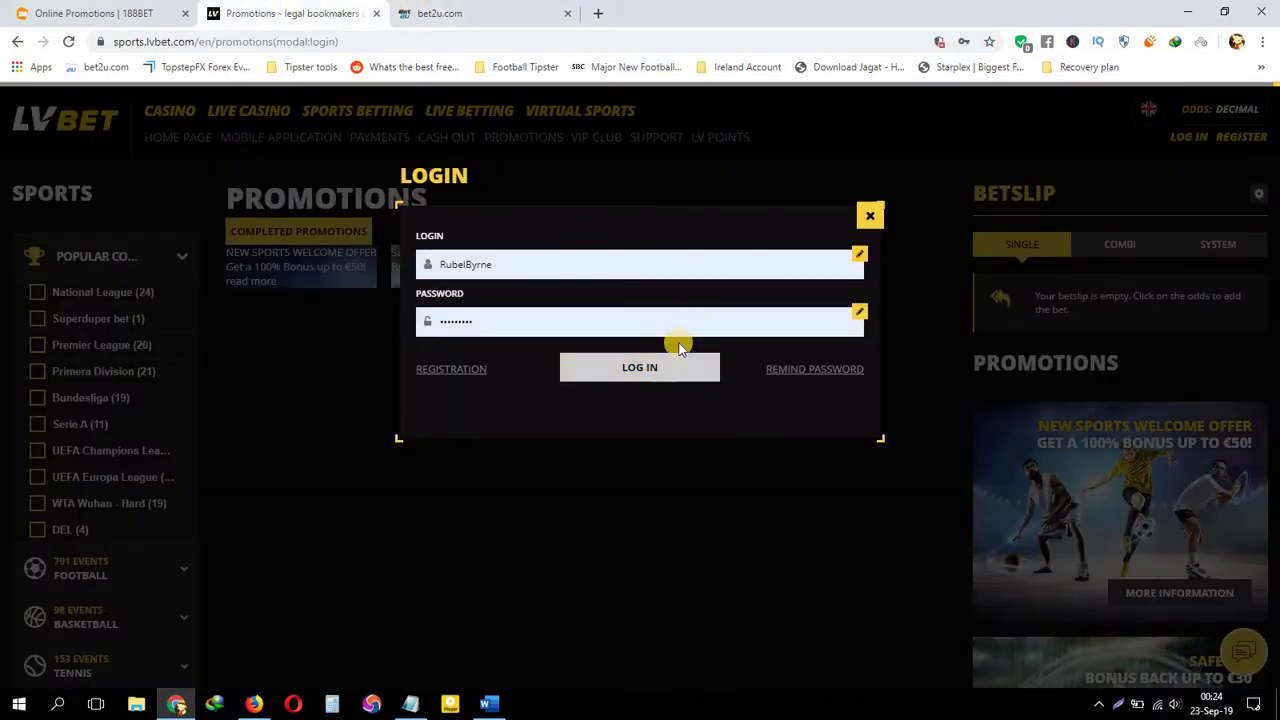
left_click(870, 215)
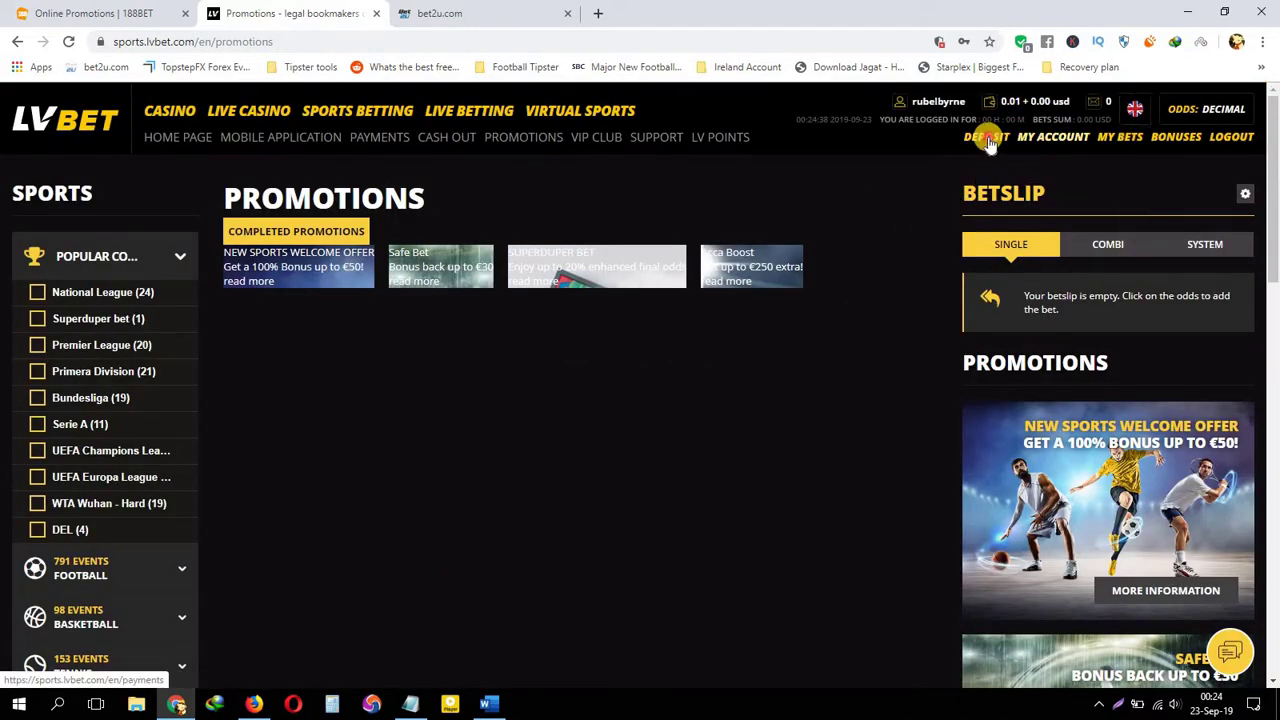
- Open LV BET's deposit page and look through the available bonus options, ending with No-Bonus selected
left_click(986, 137)
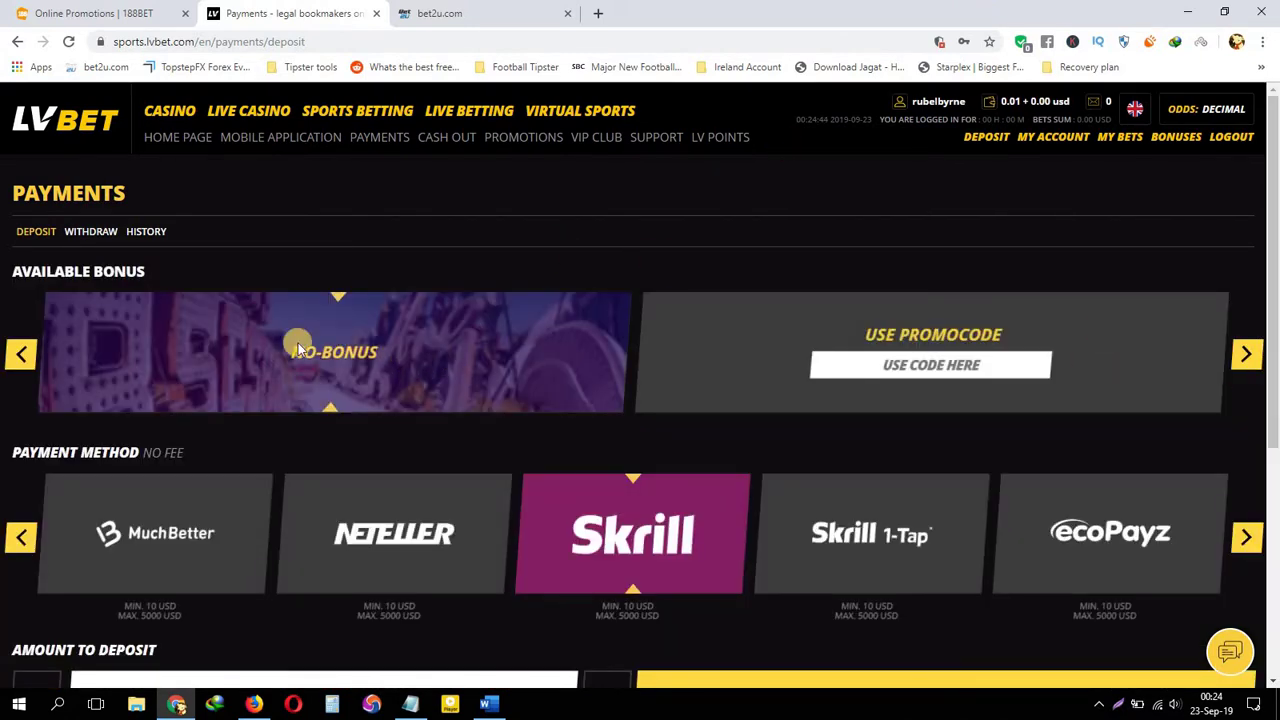
left_click(16, 362)
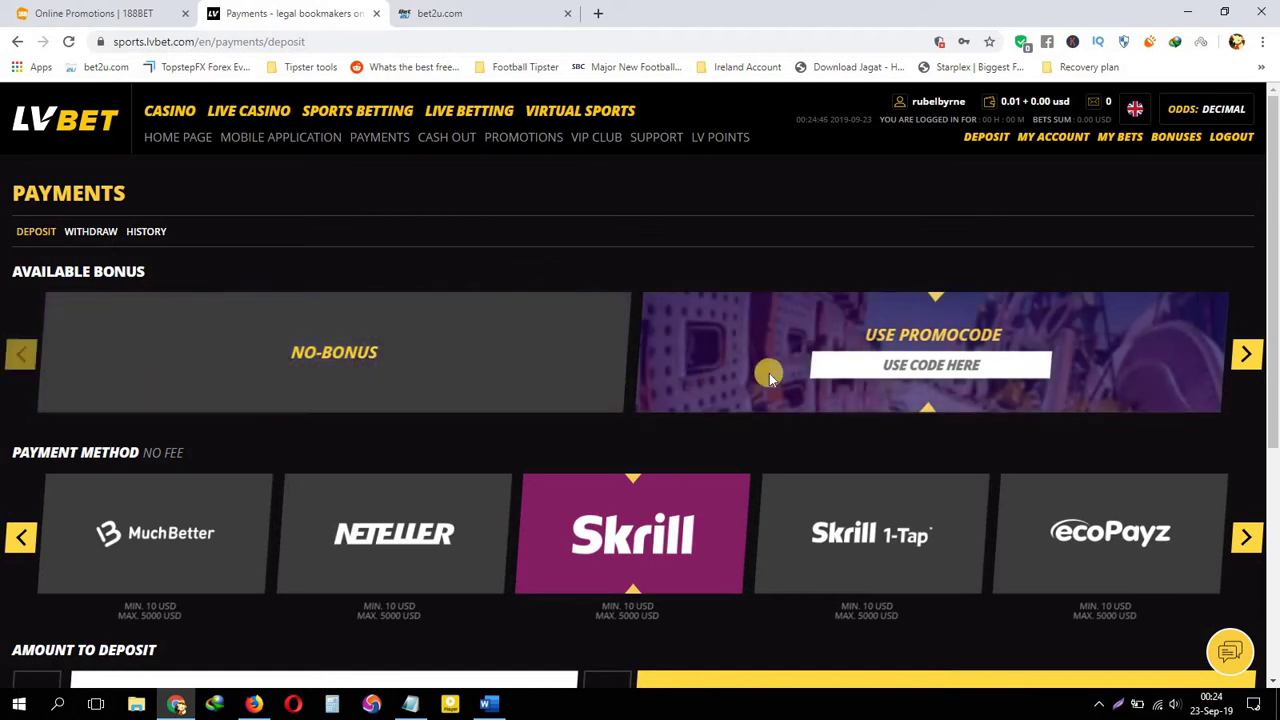
left_click(1246, 362)
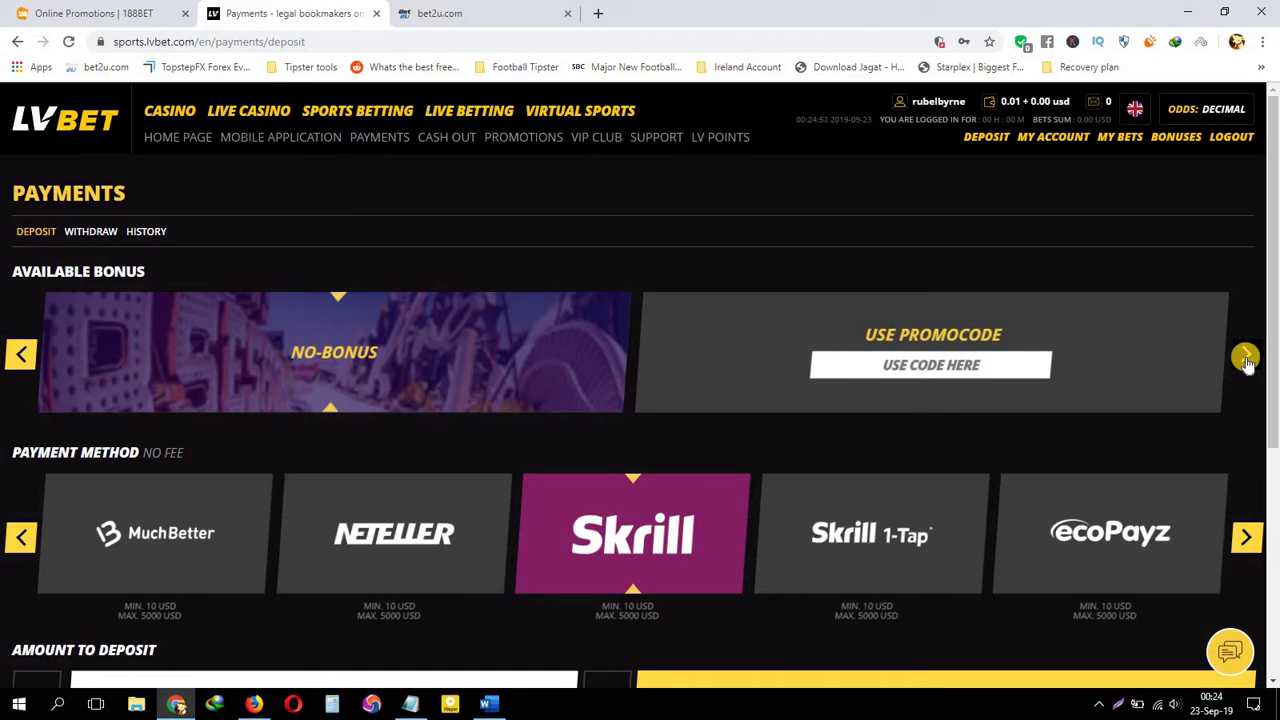
left_click(324, 340)
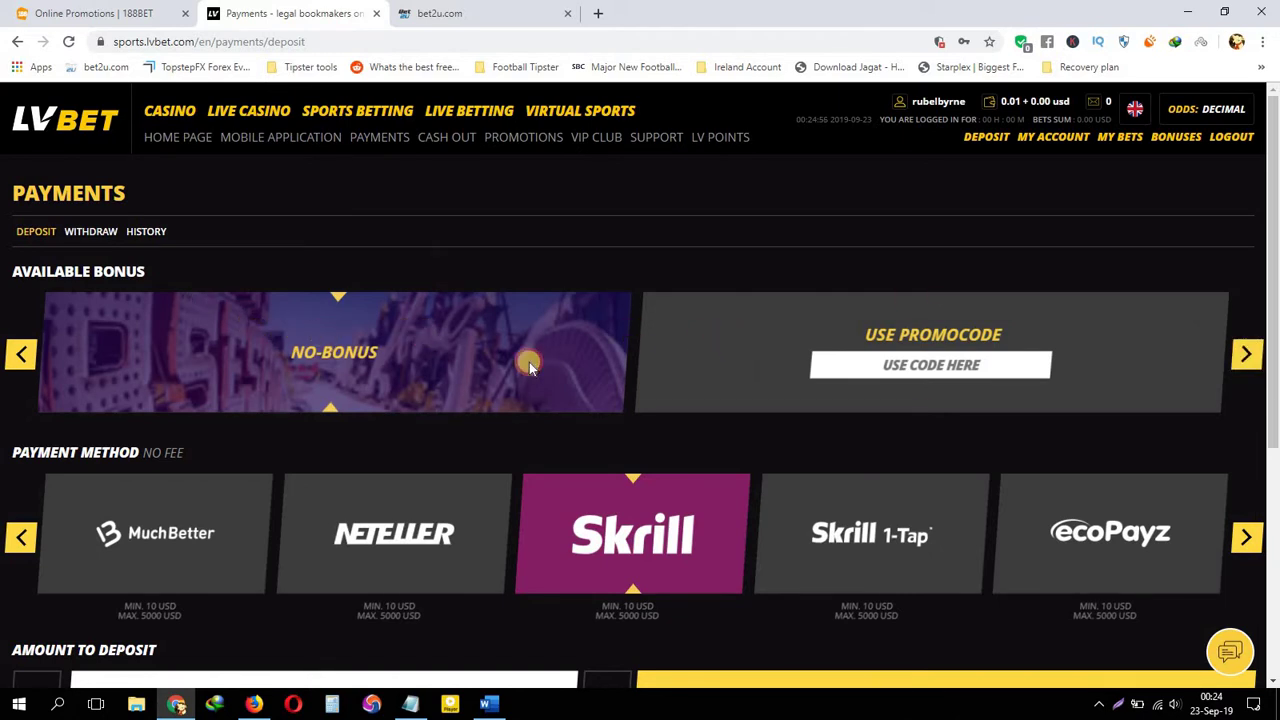
left_click(529, 362)
left_click(360, 304)
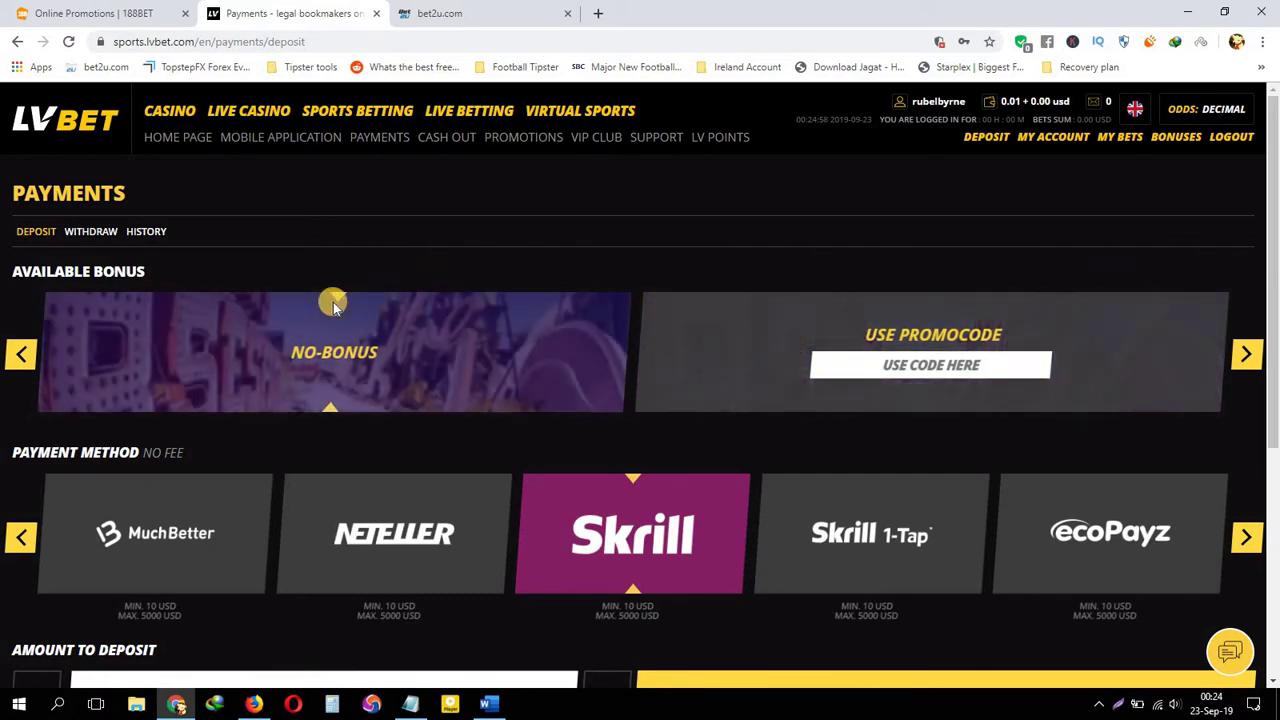
left_click(720, 340)
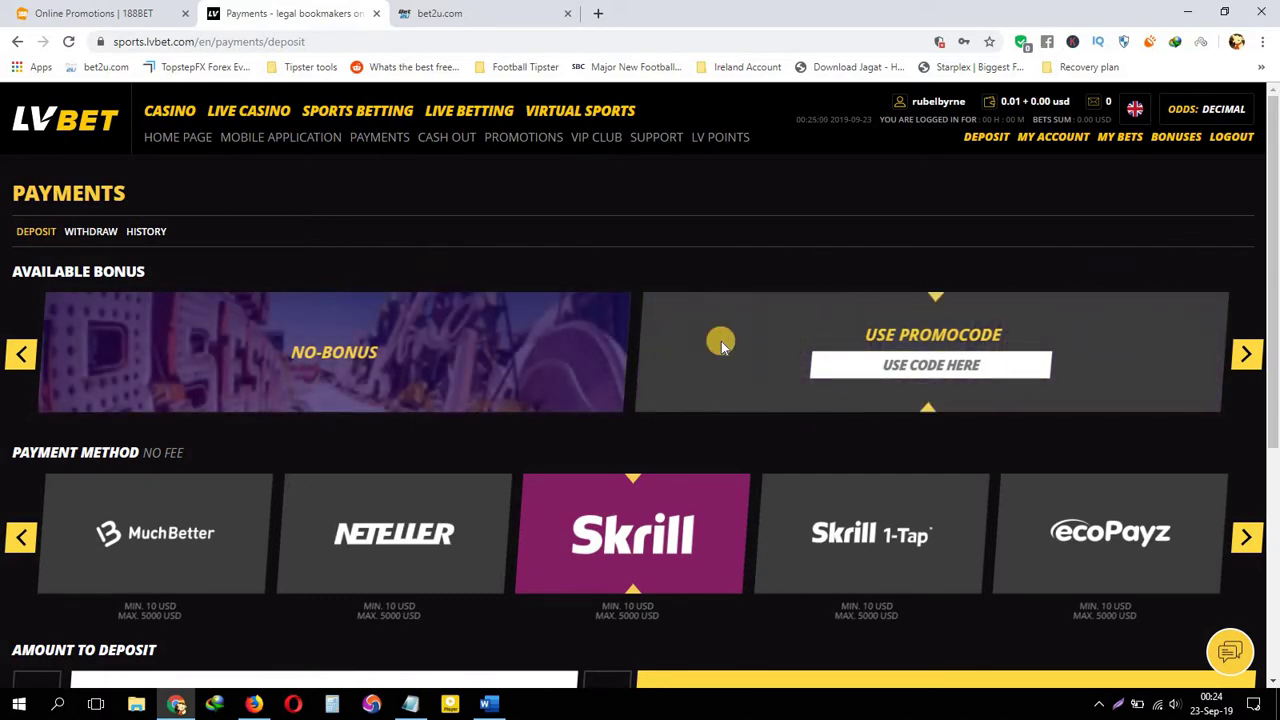
left_click(430, 347)
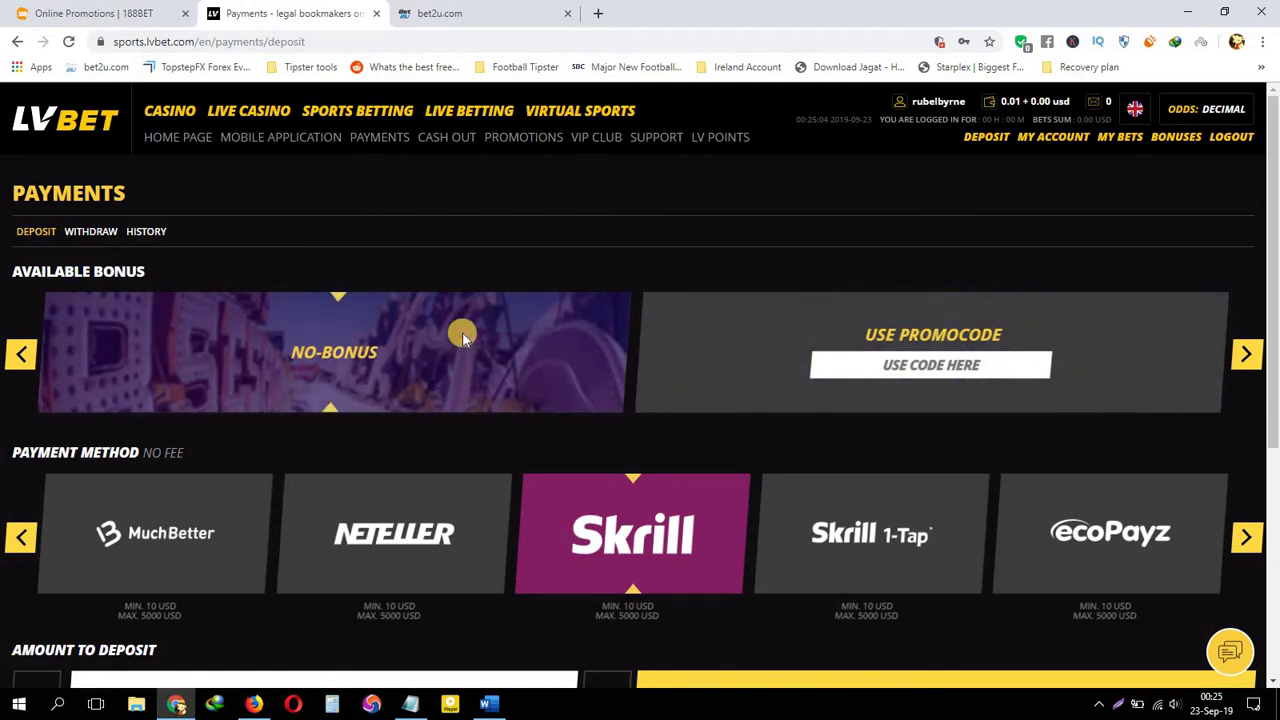
- Choose Neteller as the payment method, clear the deposit amount and review the deposit form
scroll(477, 346, "down", 1)
scroll(477, 346, "down", 2)
left_click(495, 290)
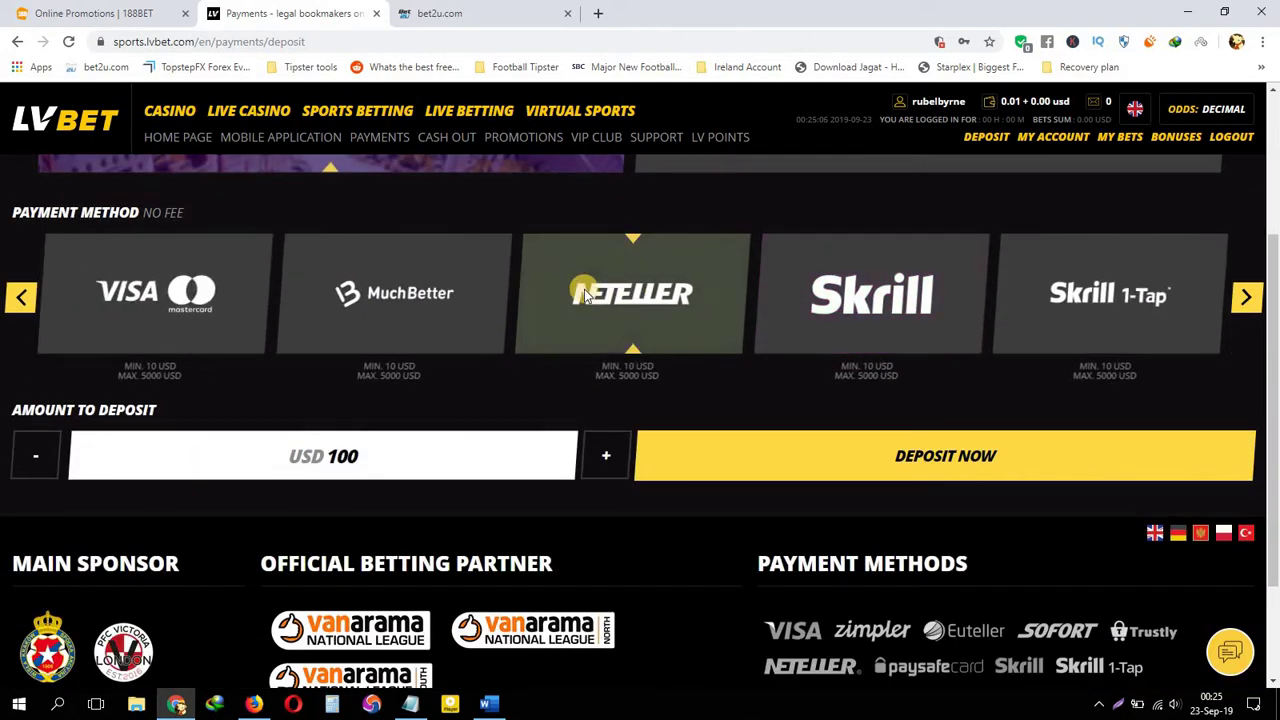
left_click(419, 462)
left_click(419, 462)
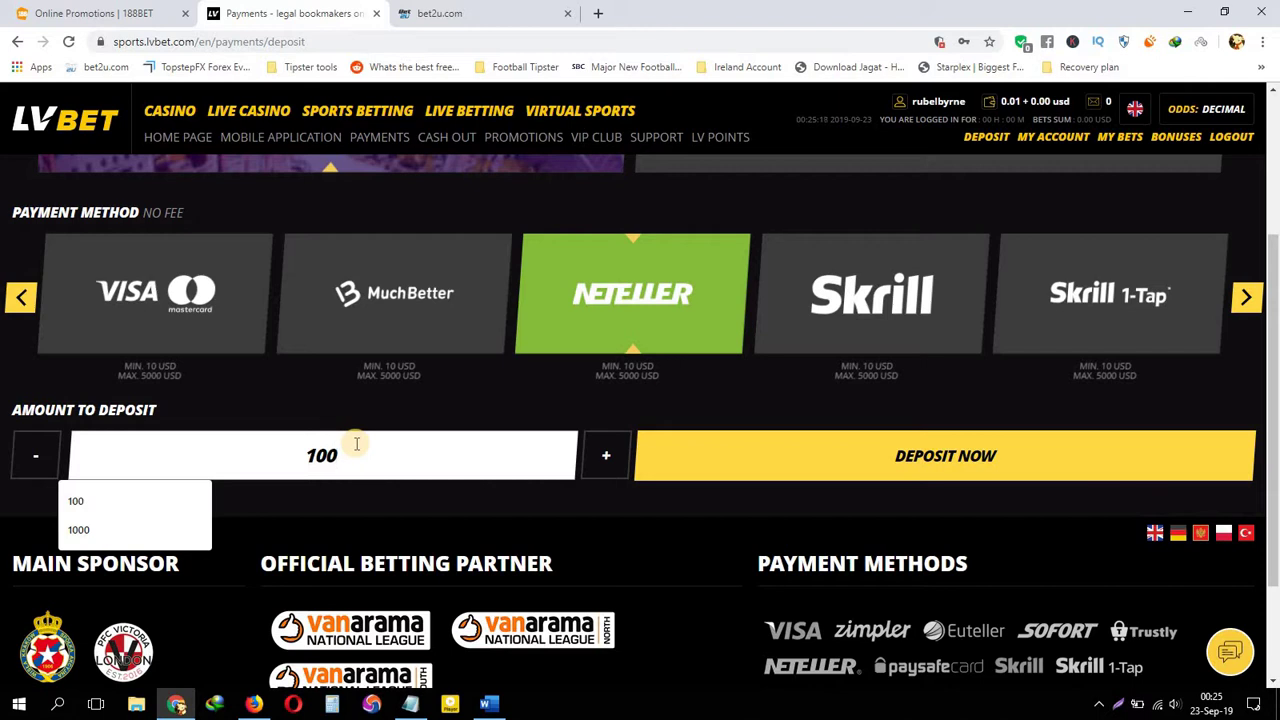
key("BackSpace")
key("BackSpace")
key("BackSpace")
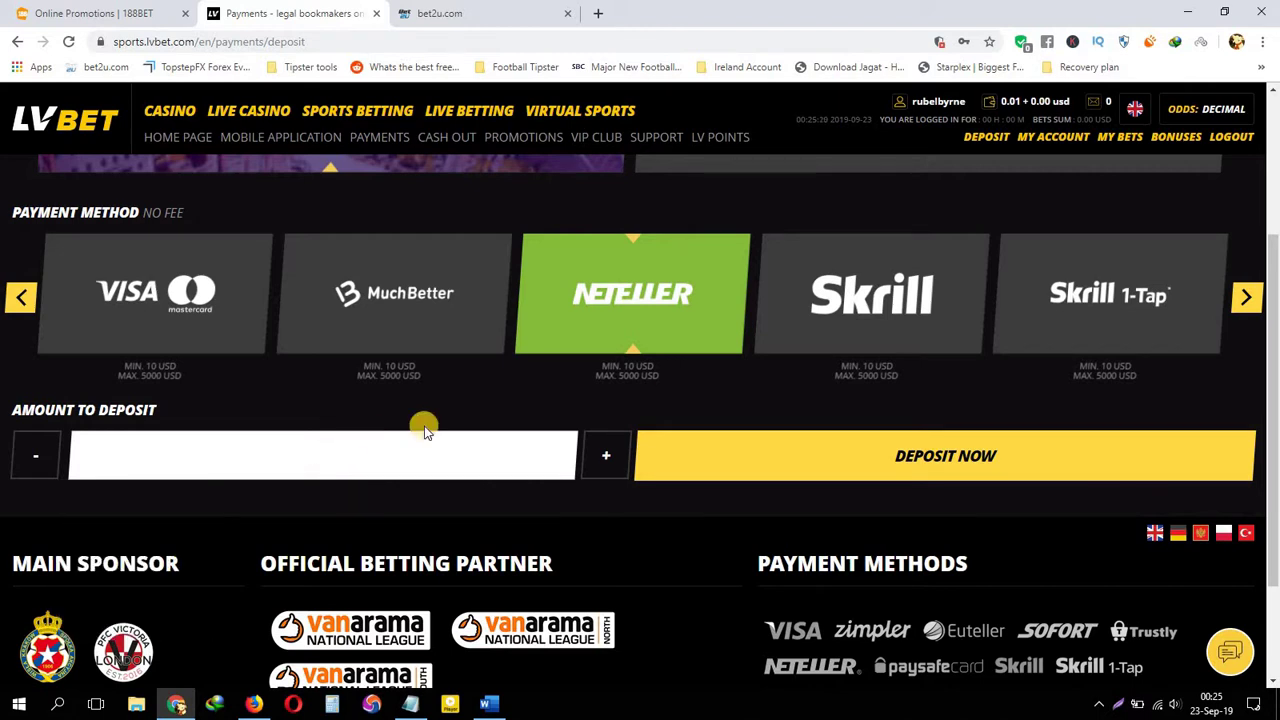
scroll(424, 428, "up", 3)
scroll(423, 395, "down", 3)
scroll(460, 320, "up", 3)
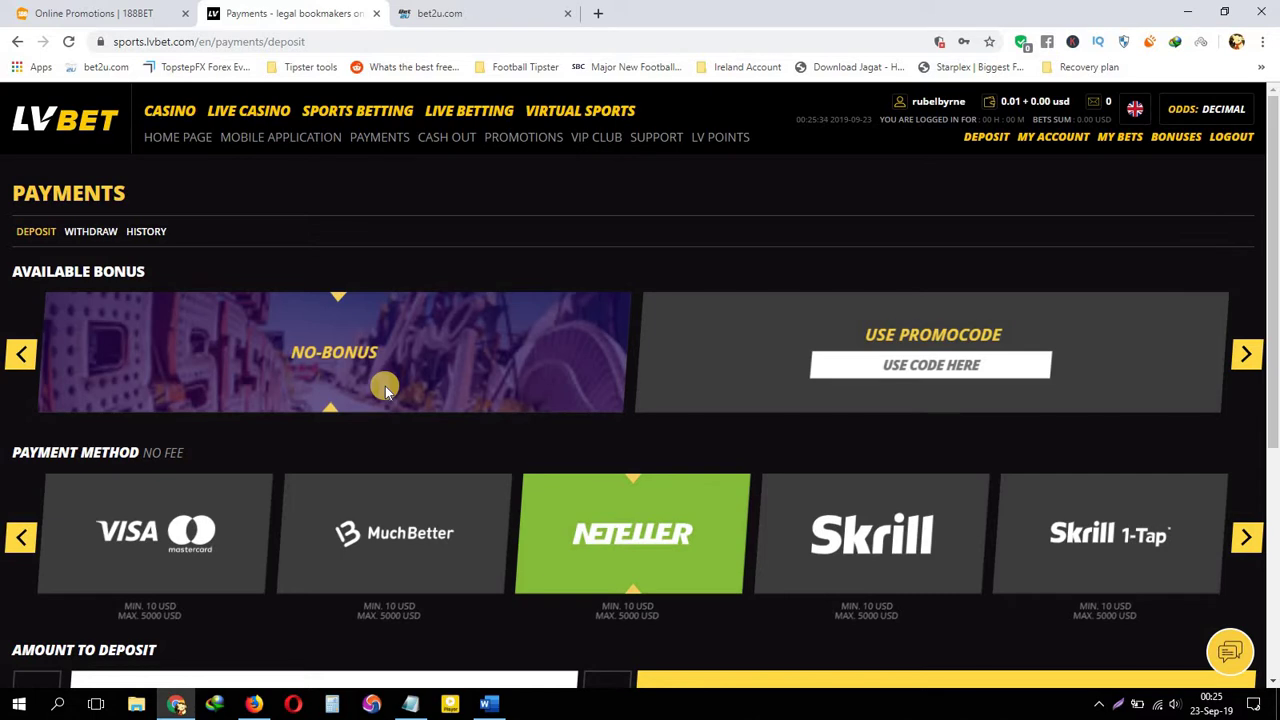
- In the Notepad note, add "Double bet 1.25. 1.85x 8 times" after 13-19 on the Lvbet line
left_click(410, 704)
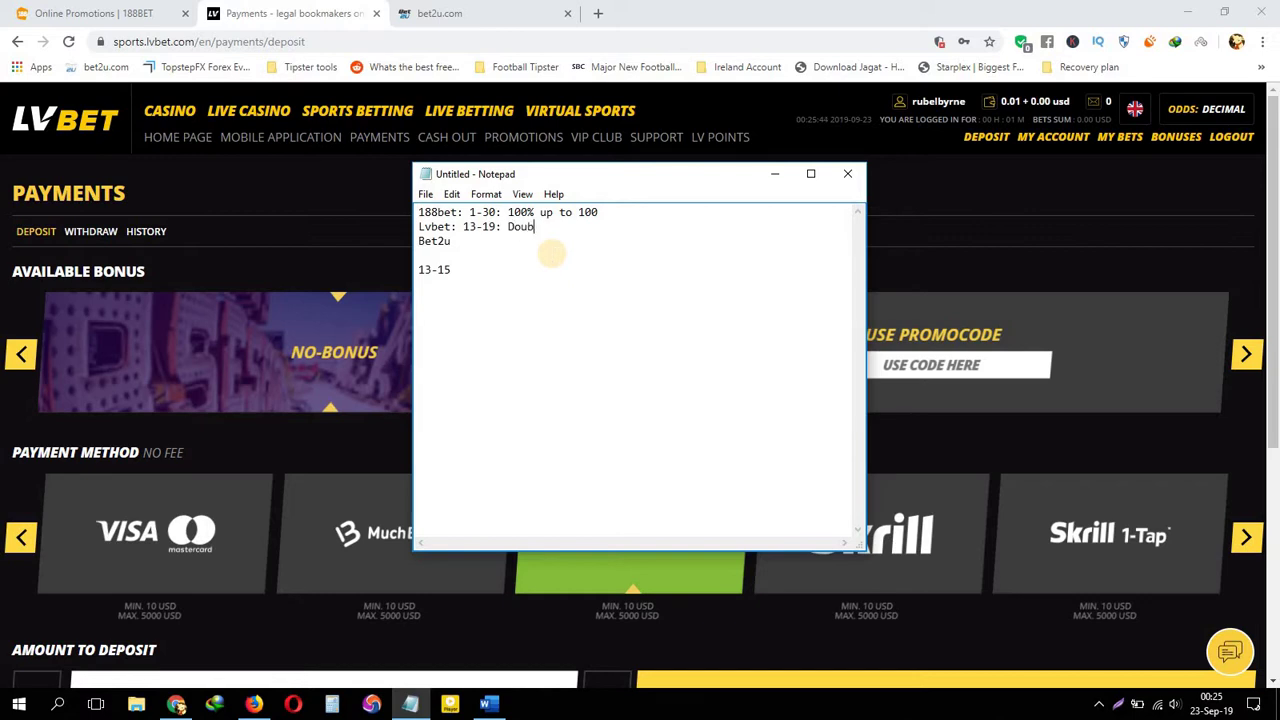
type("le bet 1.25. 1.85")
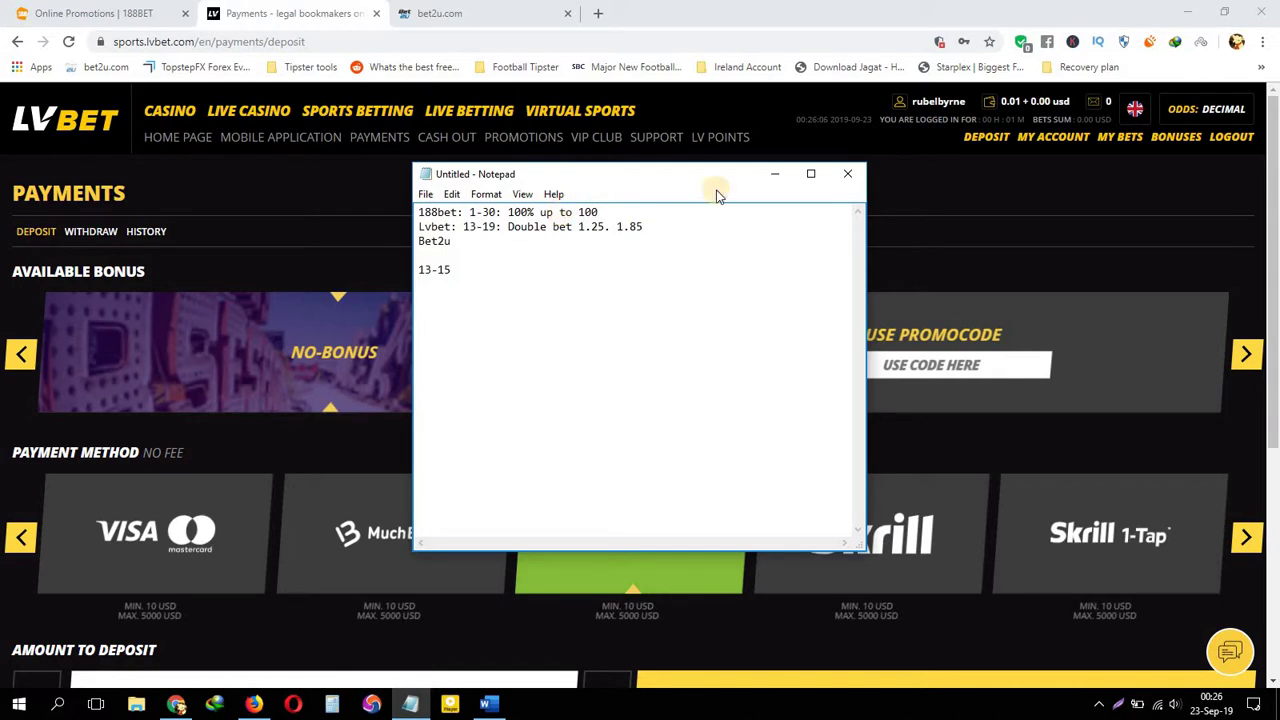
left_click(694, 221)
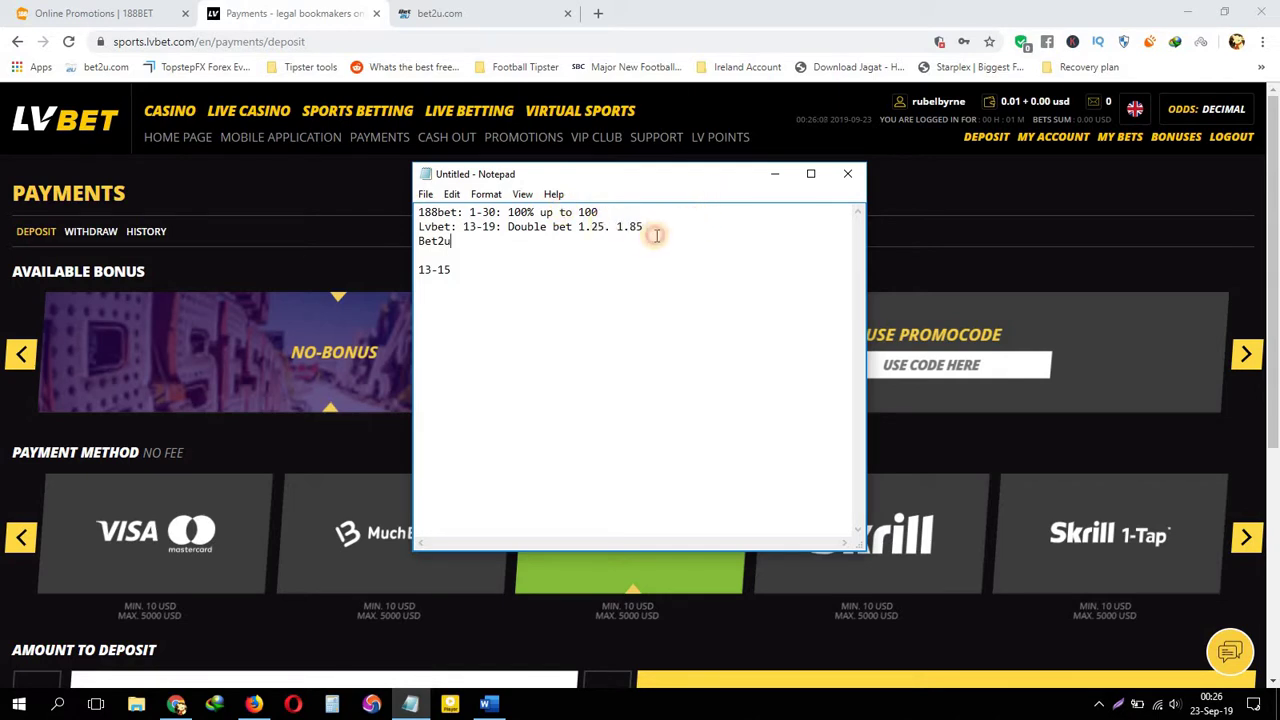
left_click(572, 227)
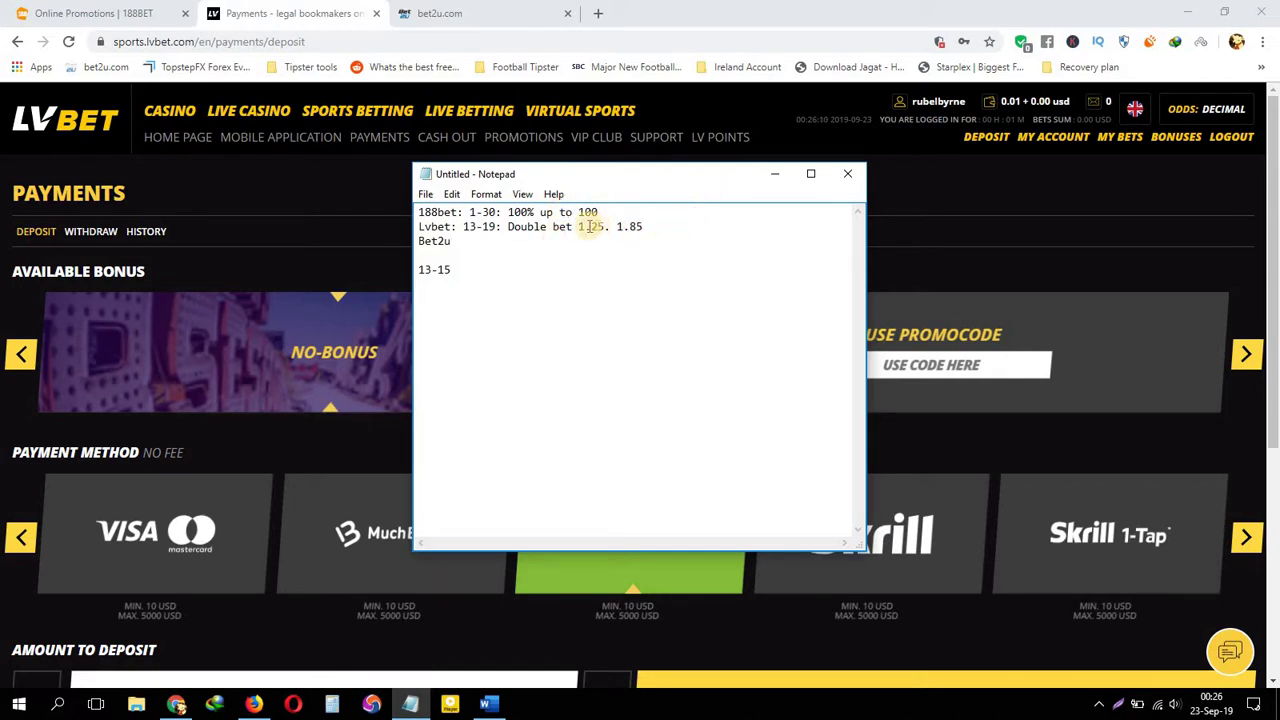
left_click(629, 227)
left_click(666, 234)
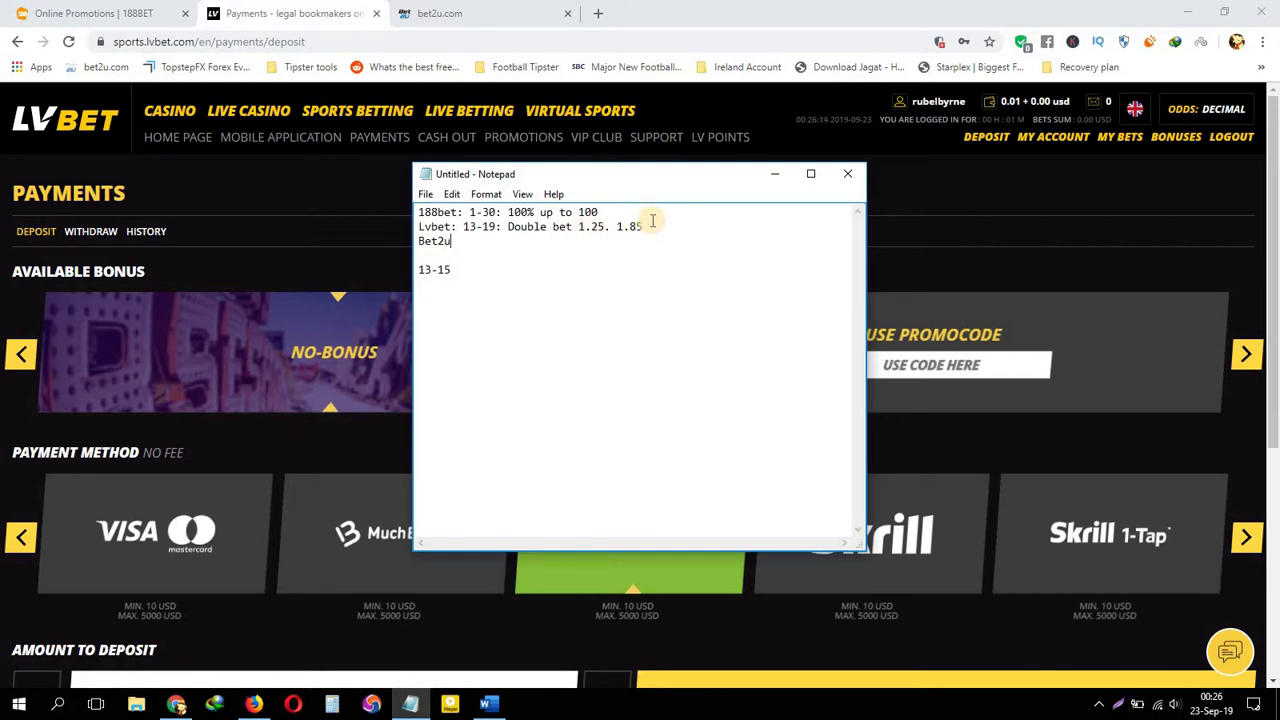
left_click(645, 227)
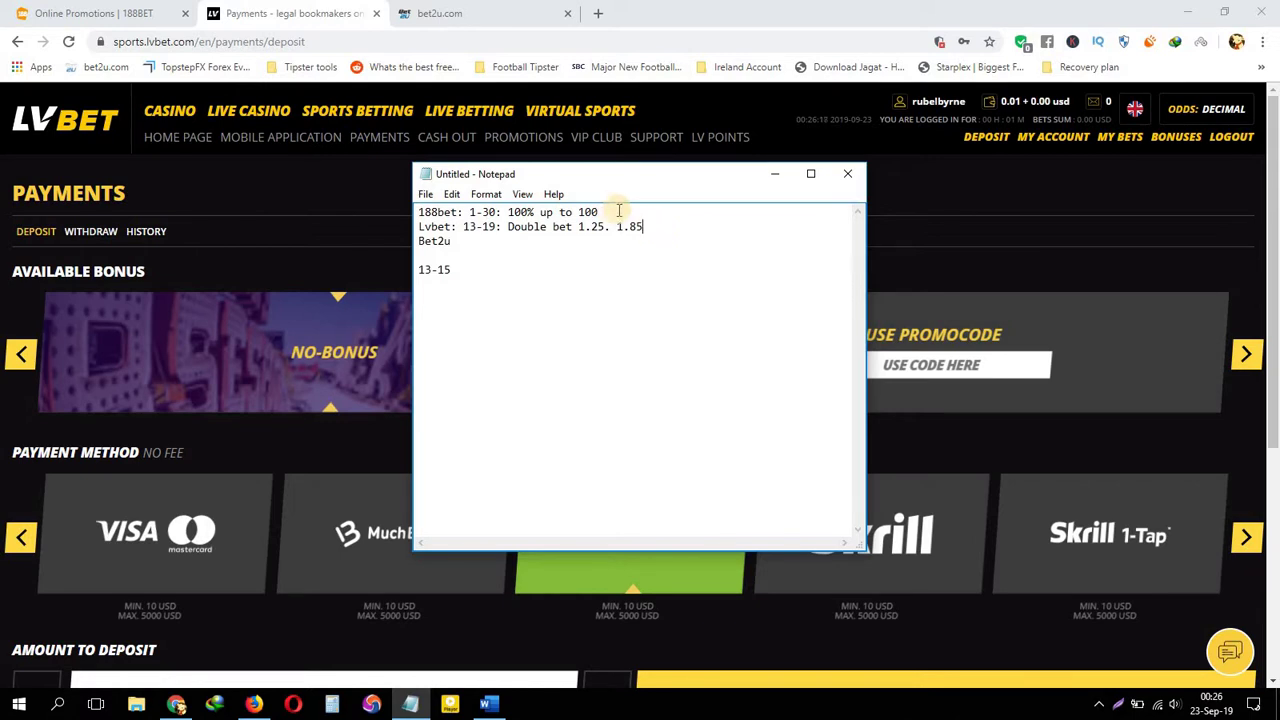
left_click(663, 231)
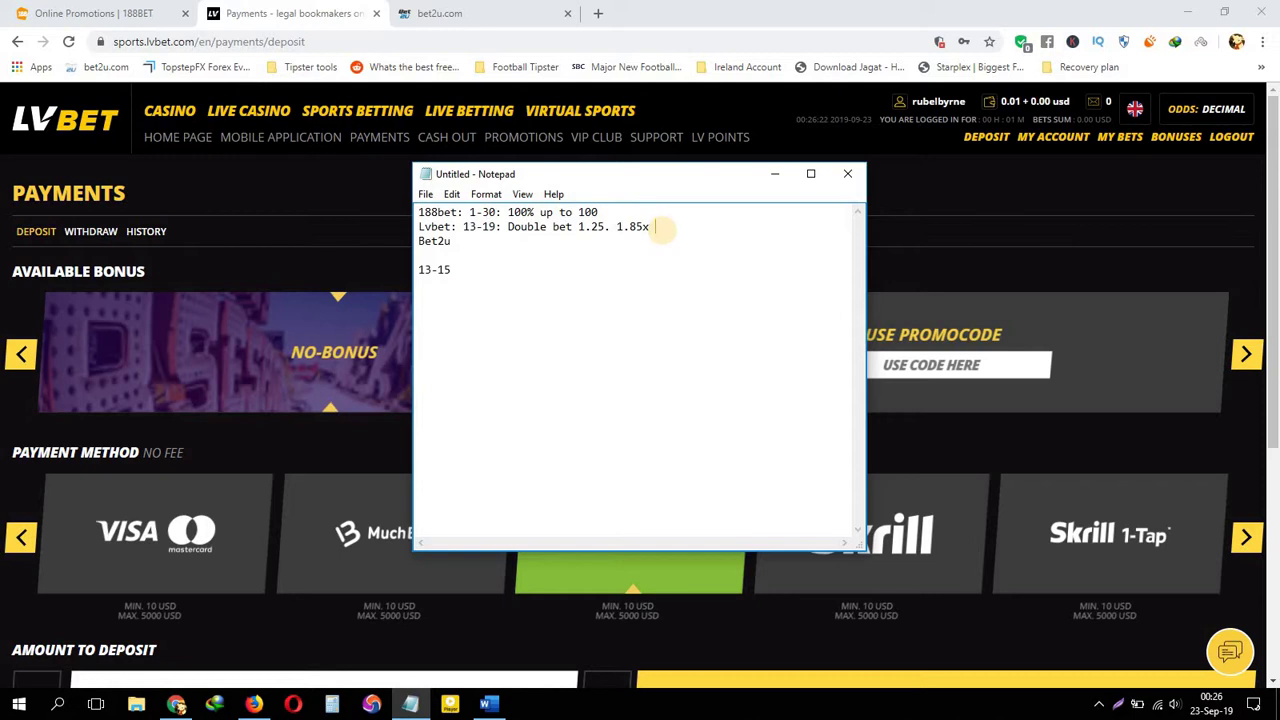
type("x 8 times")
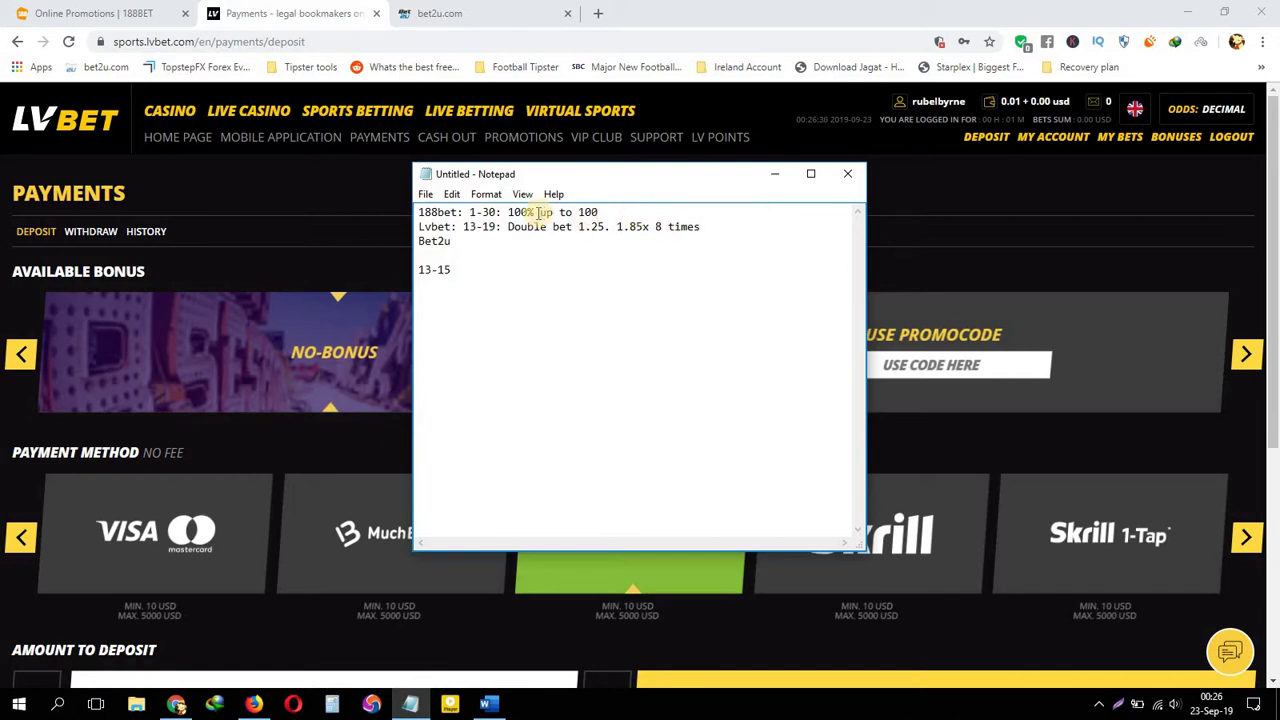
- In the note, append "x 15" to the 188bet line and ": Every Friday: 100% up to 300: 10" to the Bet2u line
left_click(600, 212)
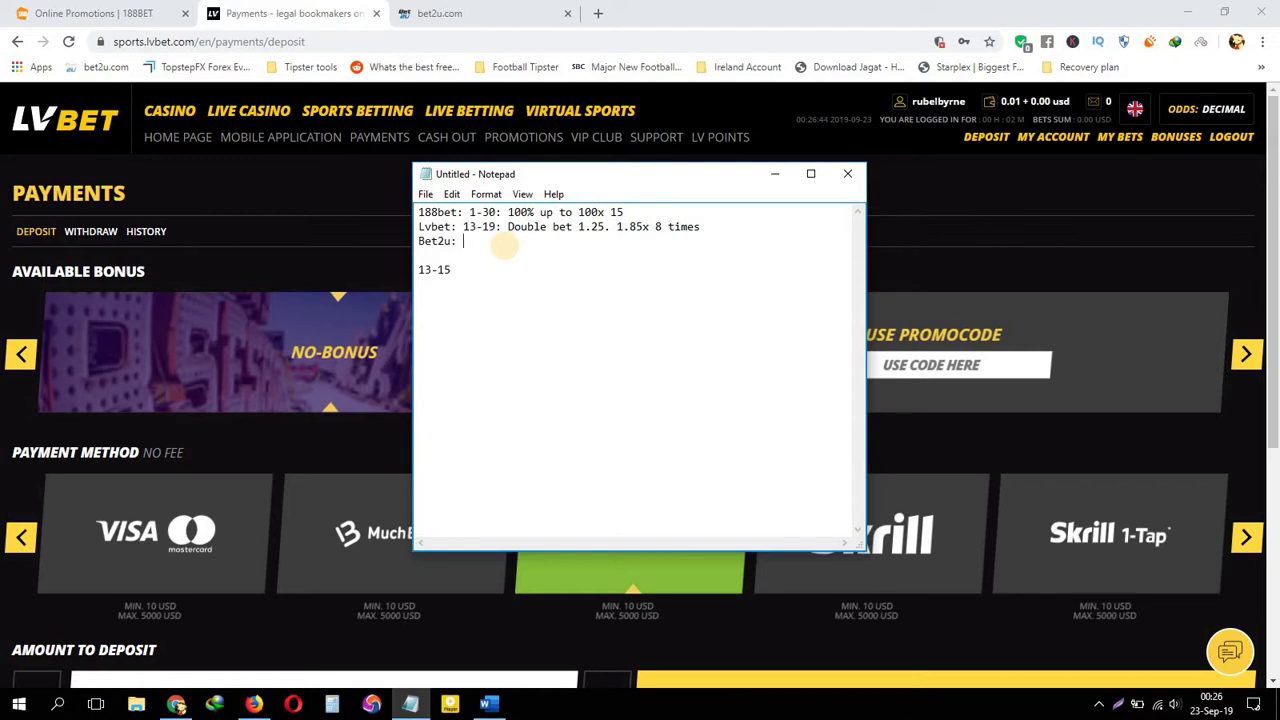
type("Every Friday: 100% up to 300: 10")
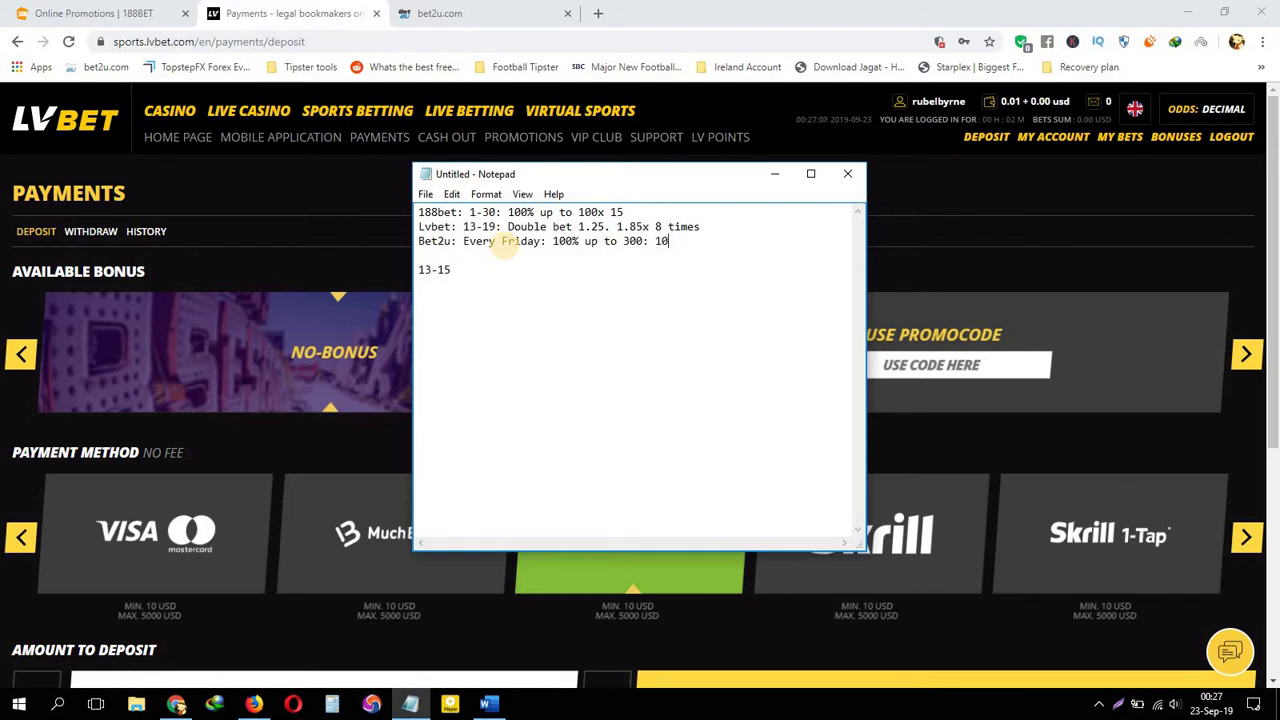
- Switch to the Bet2U tab in Chrome, open its promotions page and look through the listed offers
left_click(412, 18)
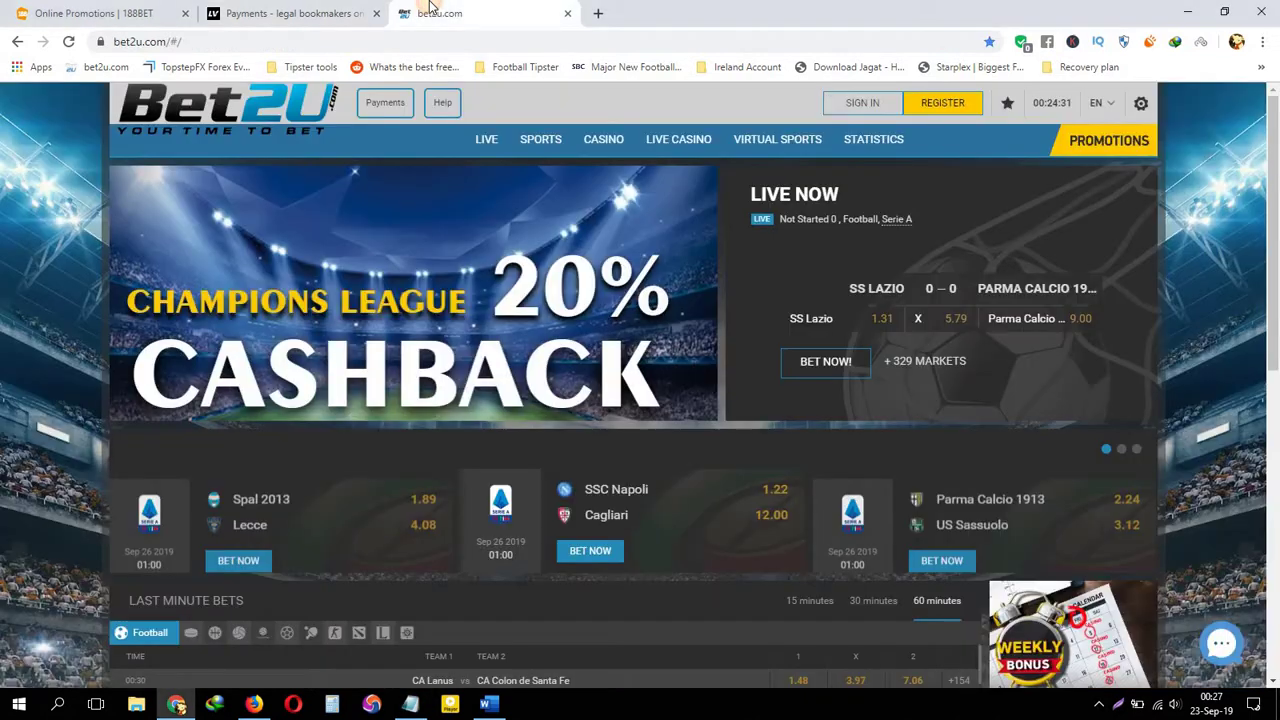
left_click(1135, 142)
left_click(700, 13)
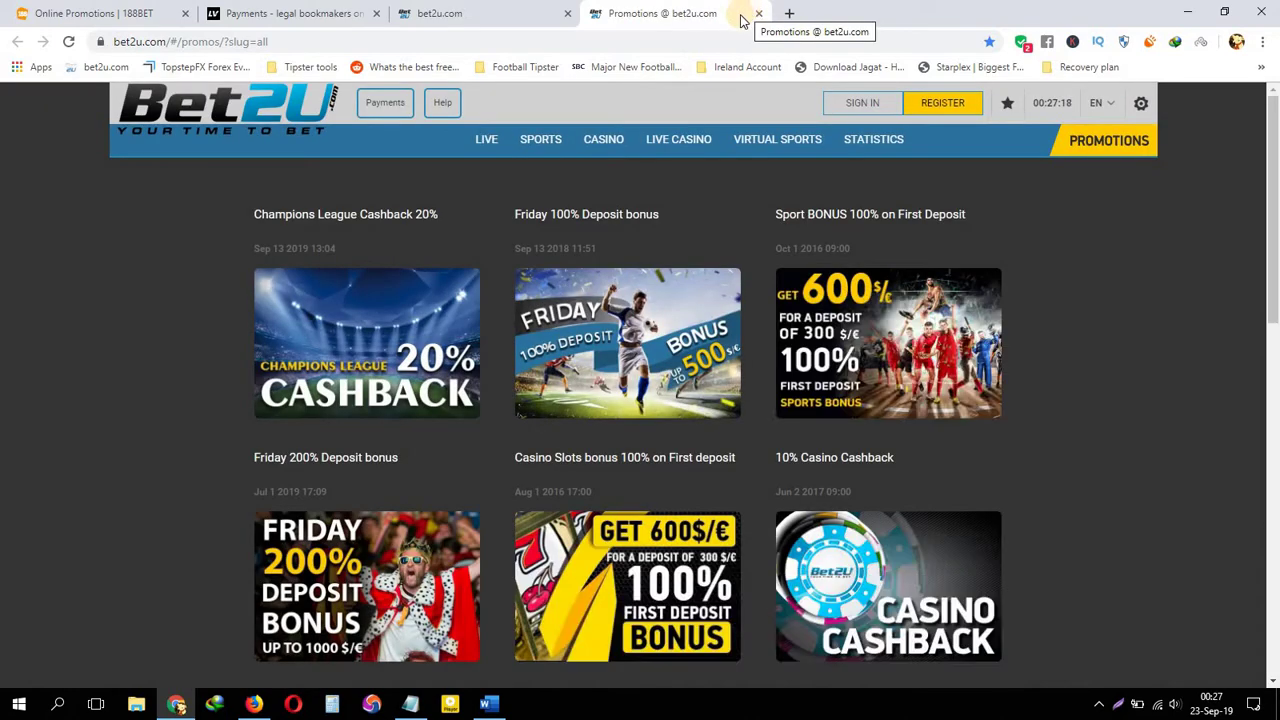
scroll(663, 370, "down", 2)
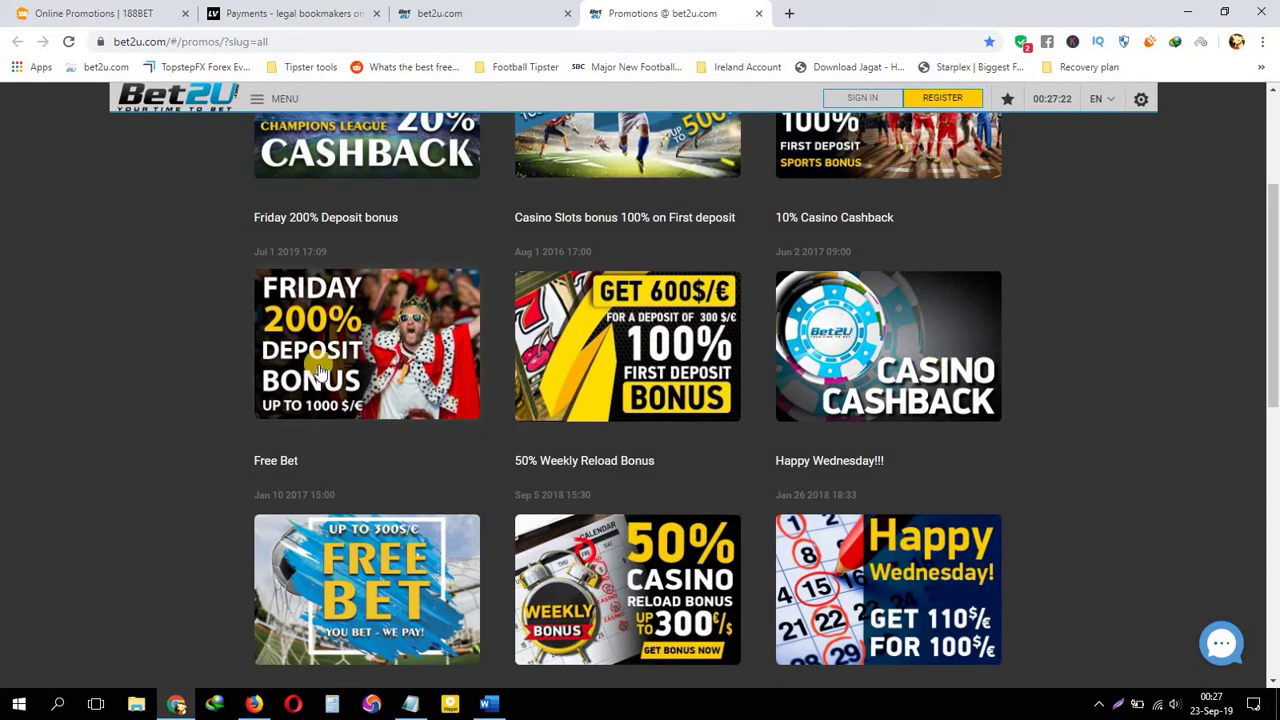
scroll(471, 317, "up", 2)
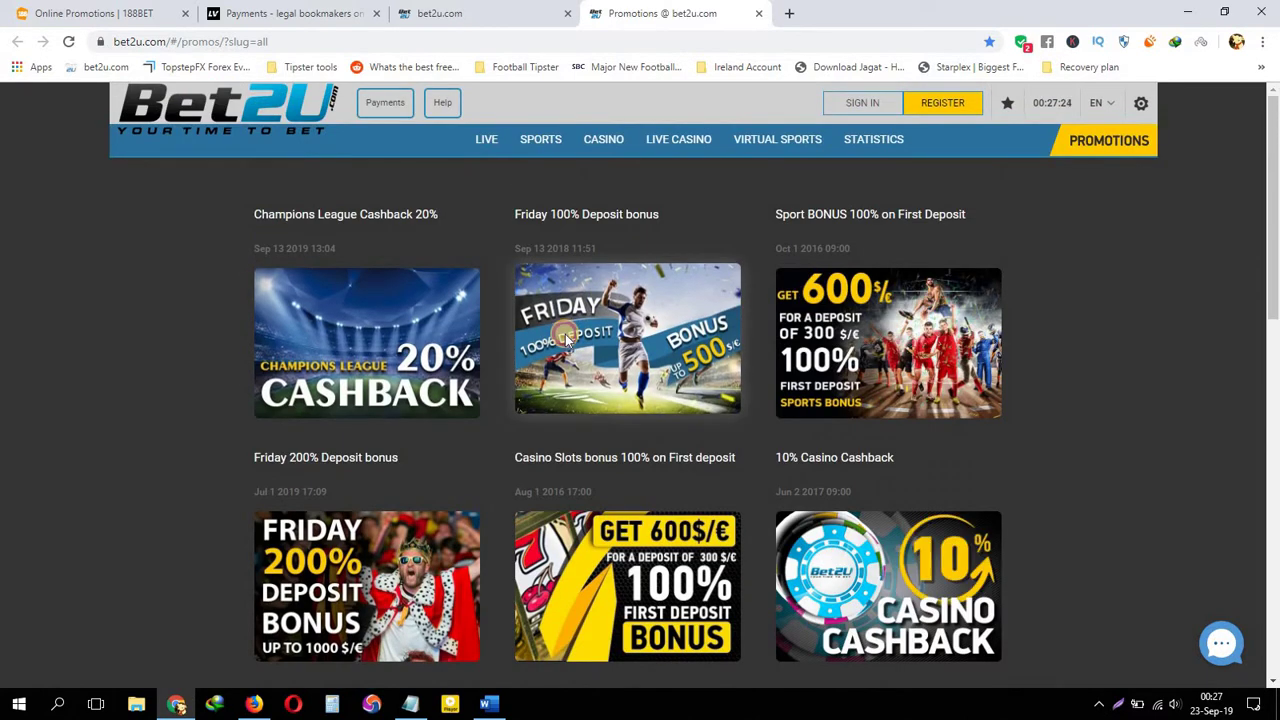
- Open the Friday 100% Deposit bonus promotion and read its "How to receive the bonus?" section
left_click(565, 340)
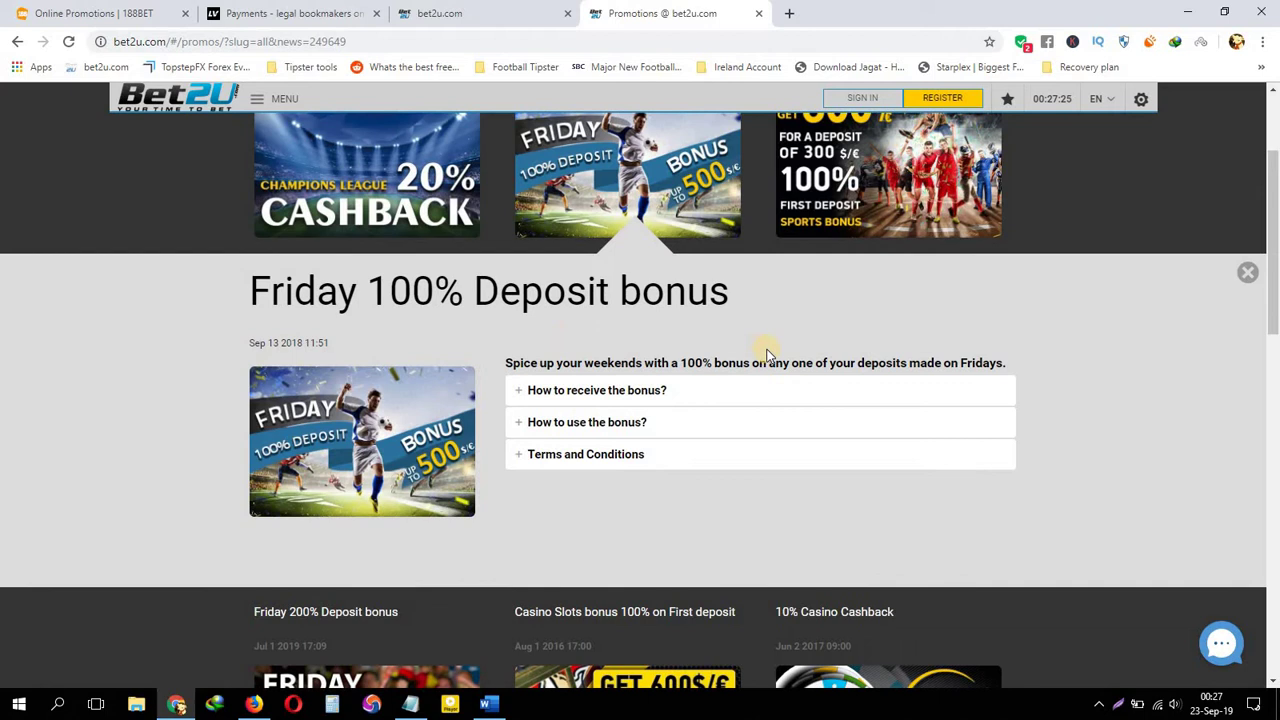
left_click(690, 392)
scroll(705, 490, "down", 1)
scroll(705, 490, "down", 1)
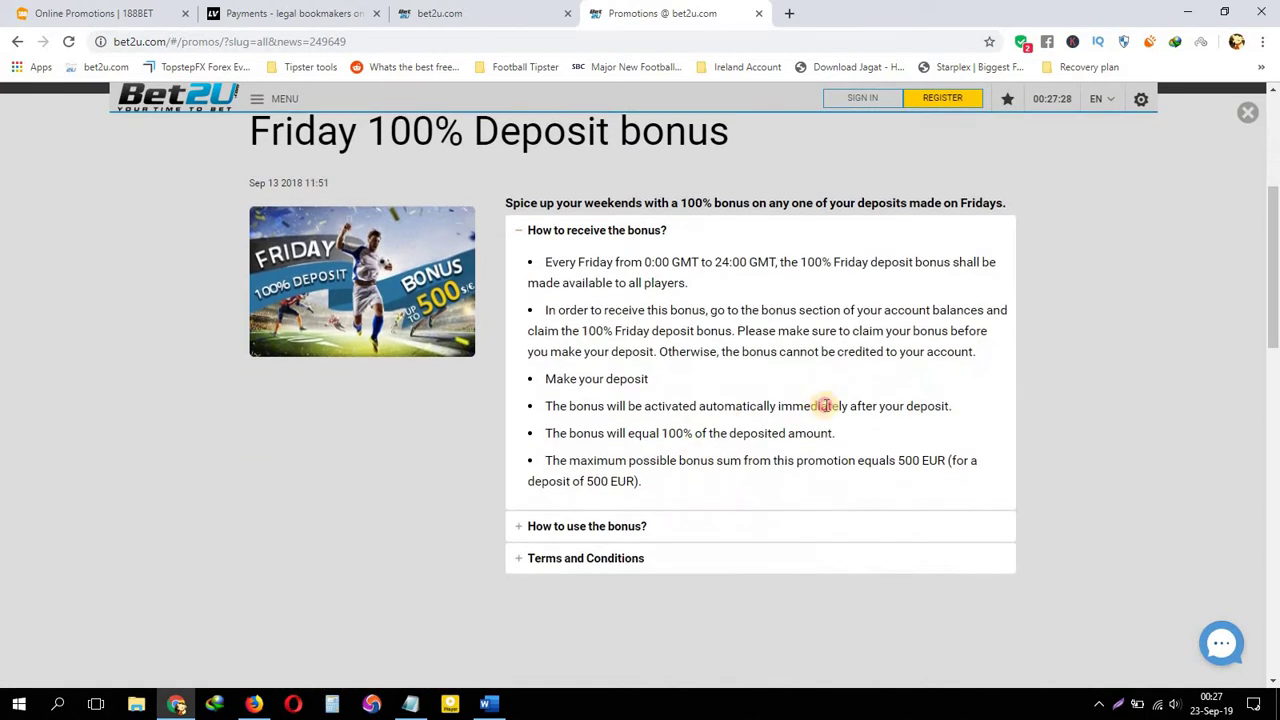
- Check the maximum bonus sum in the Friday deposit promotion and set the Bet2u offer in the Notepad note to 100% up to 500
left_click_drag(818, 406, 728, 433)
left_click(909, 460)
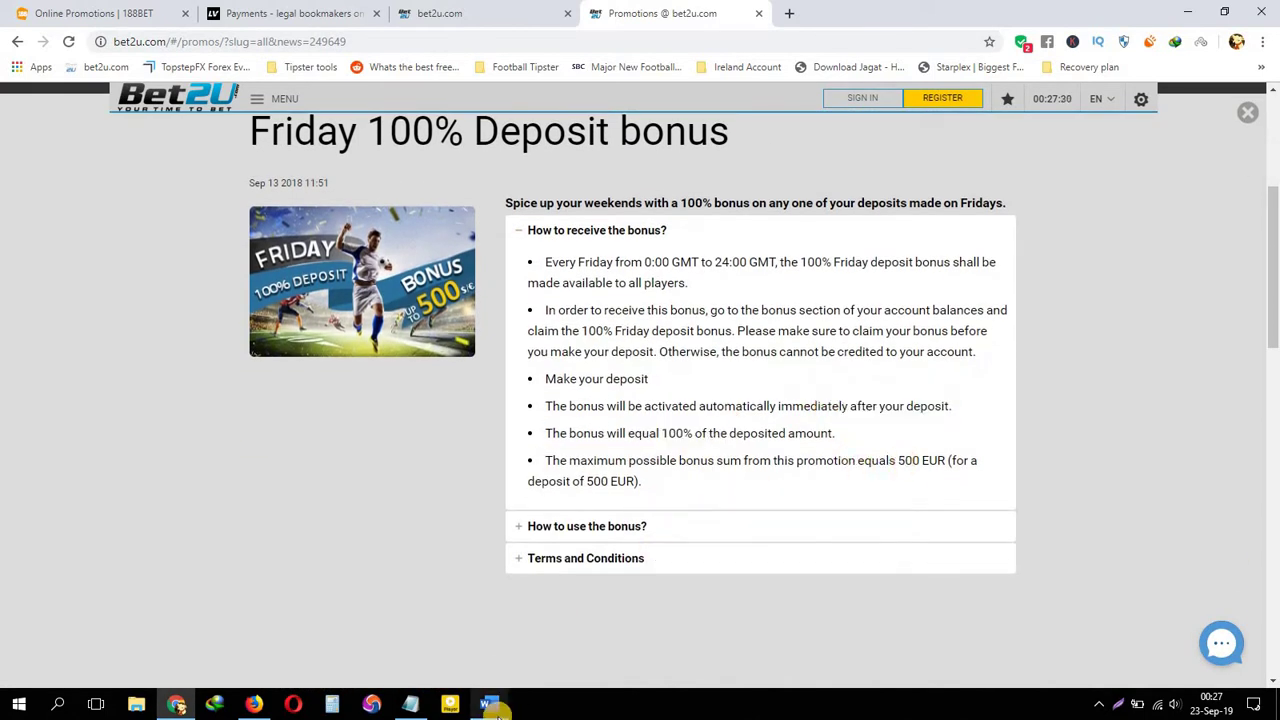
left_click(487, 625)
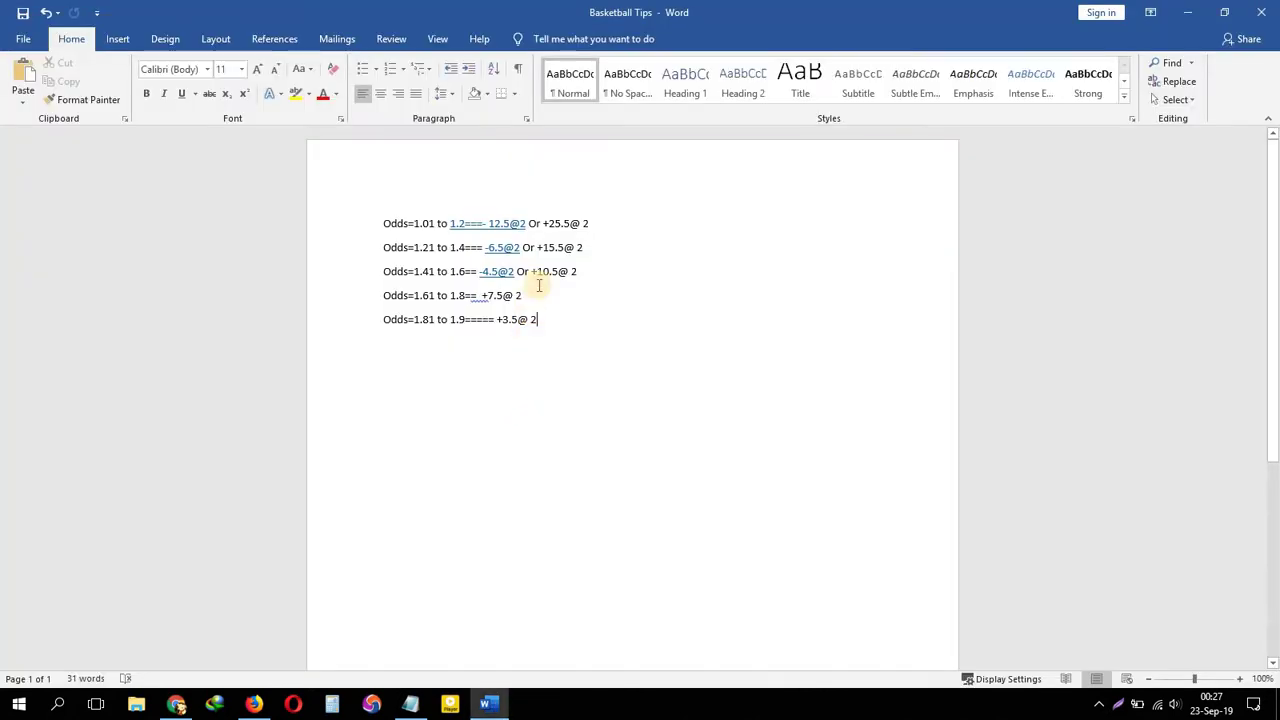
left_click(410, 702)
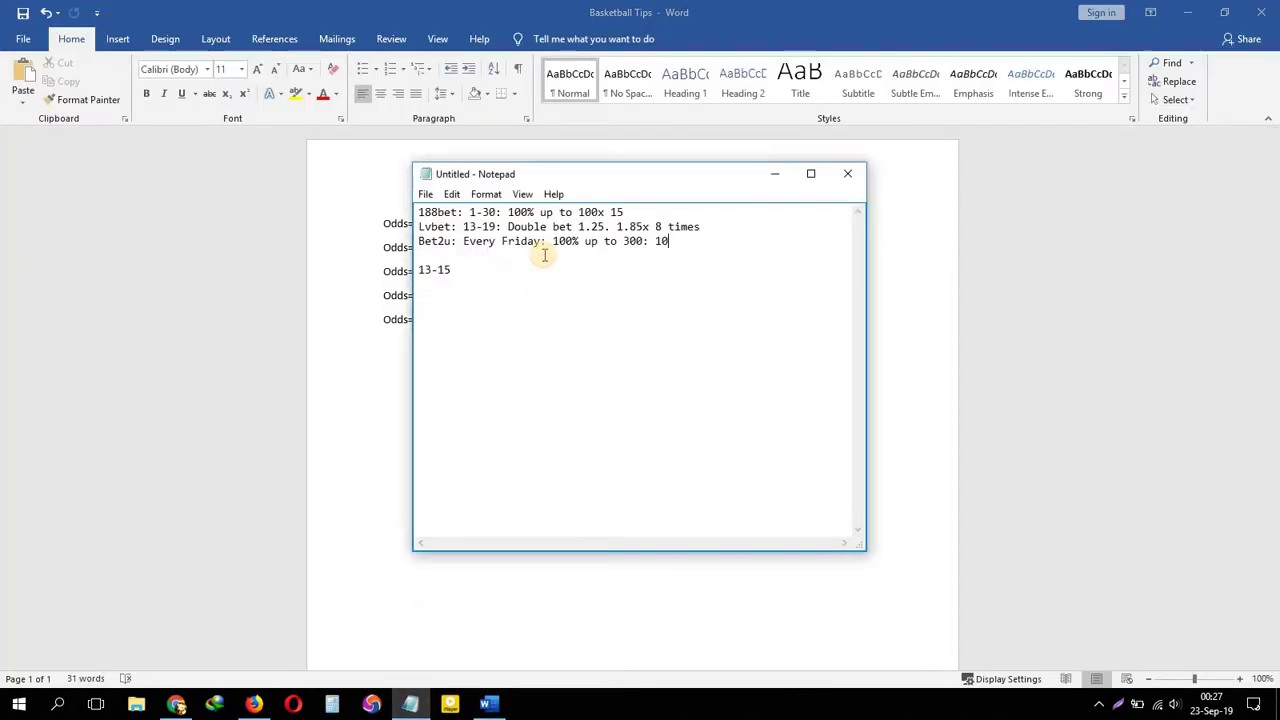
left_click(631, 241)
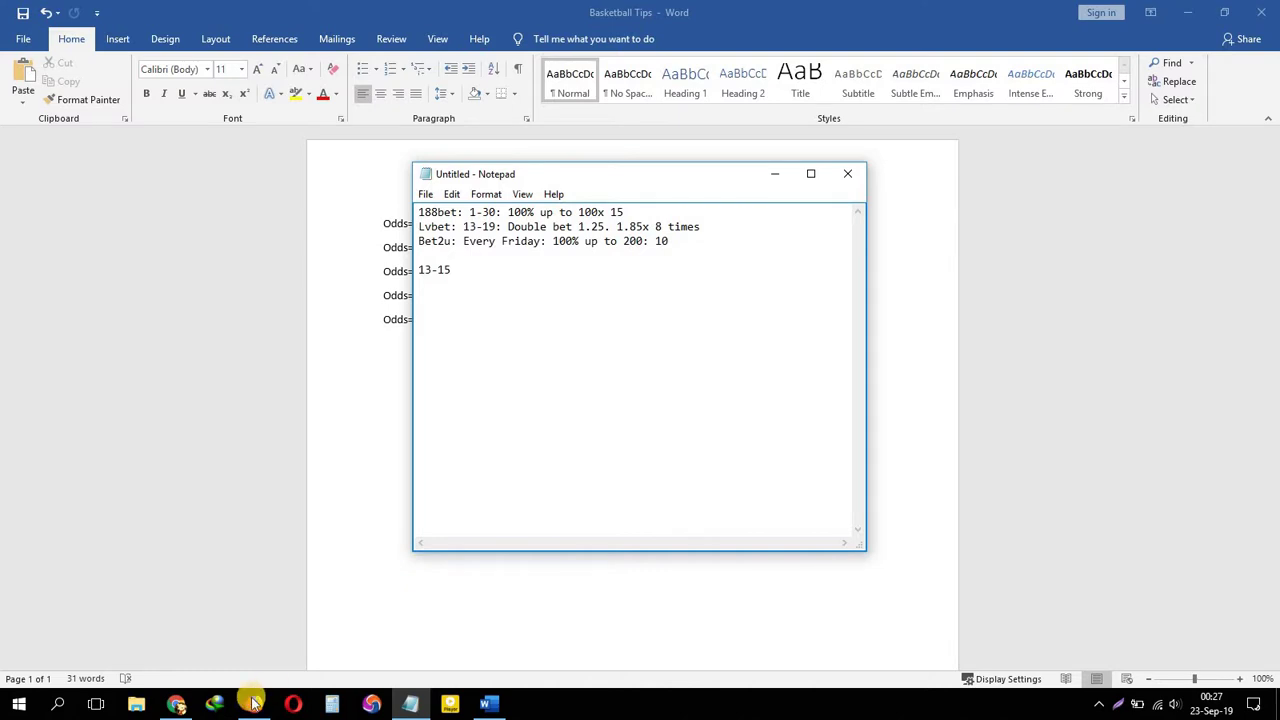
mouse_move(190, 708)
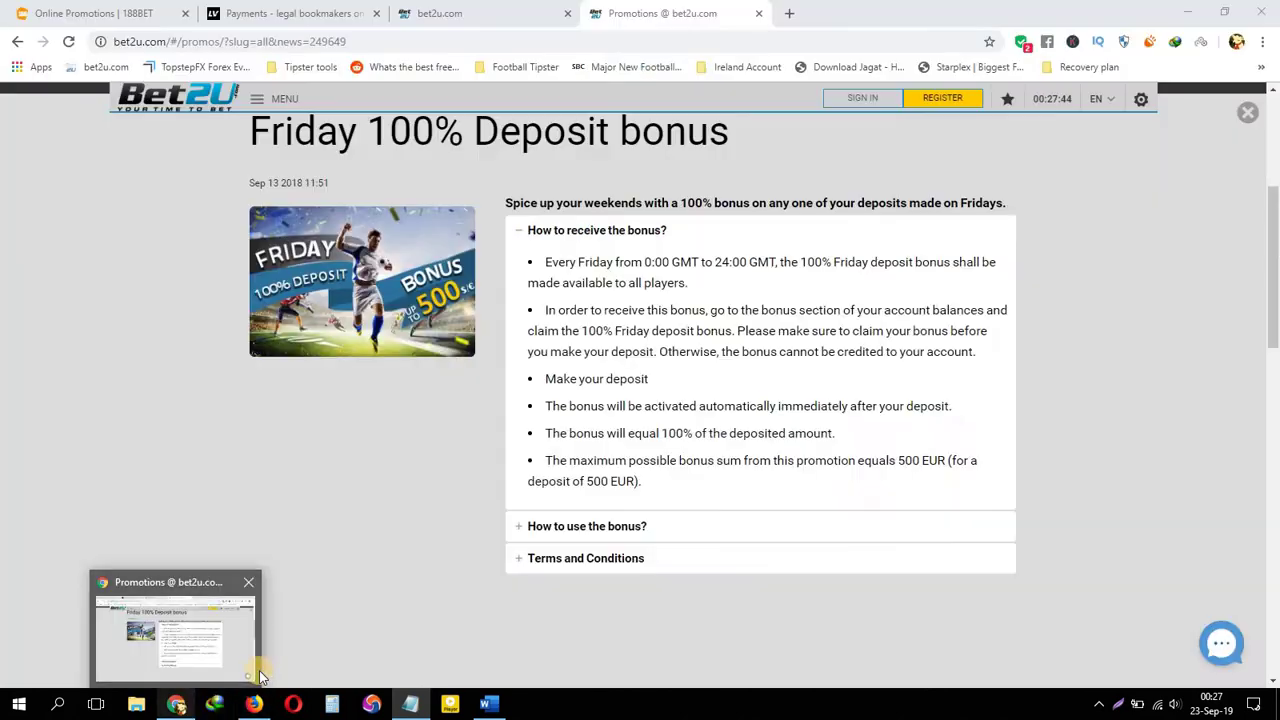
key("BackSpace")
type("500: 10")
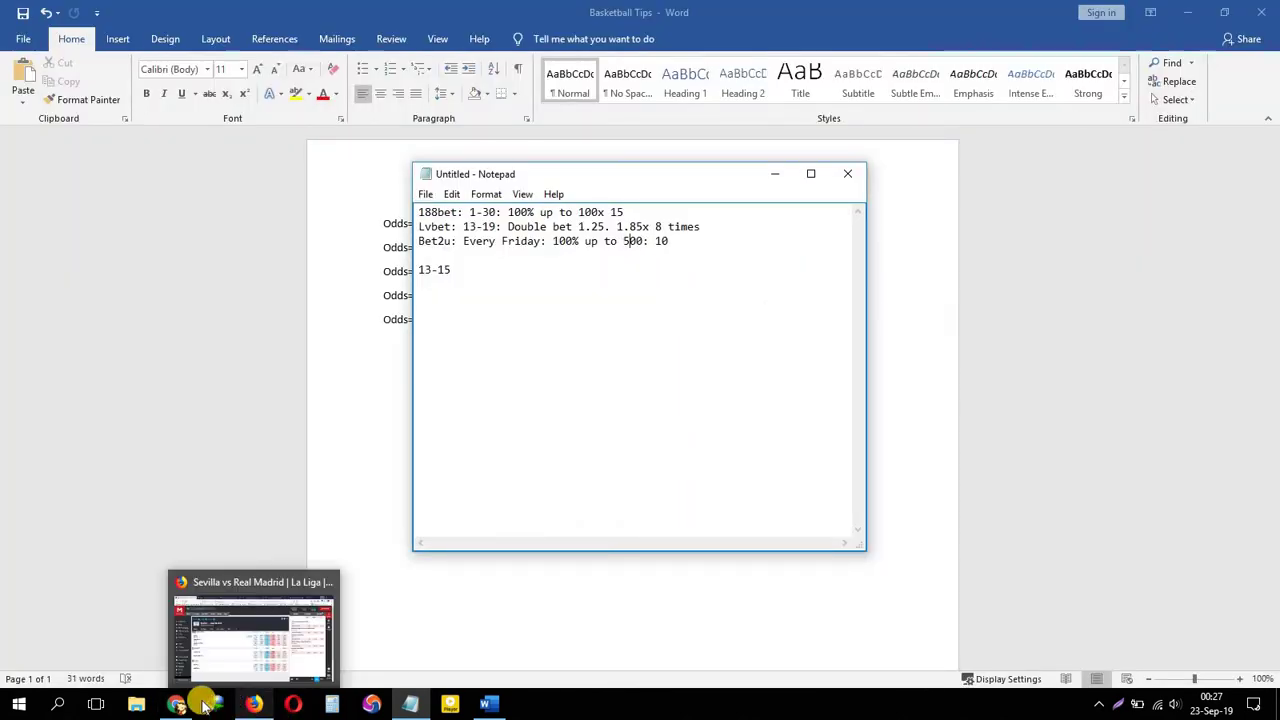
- Return to the Bet2U promotion in Chrome, expand "How to use the bonus?" and examine the wagering conditions
left_click(180, 620)
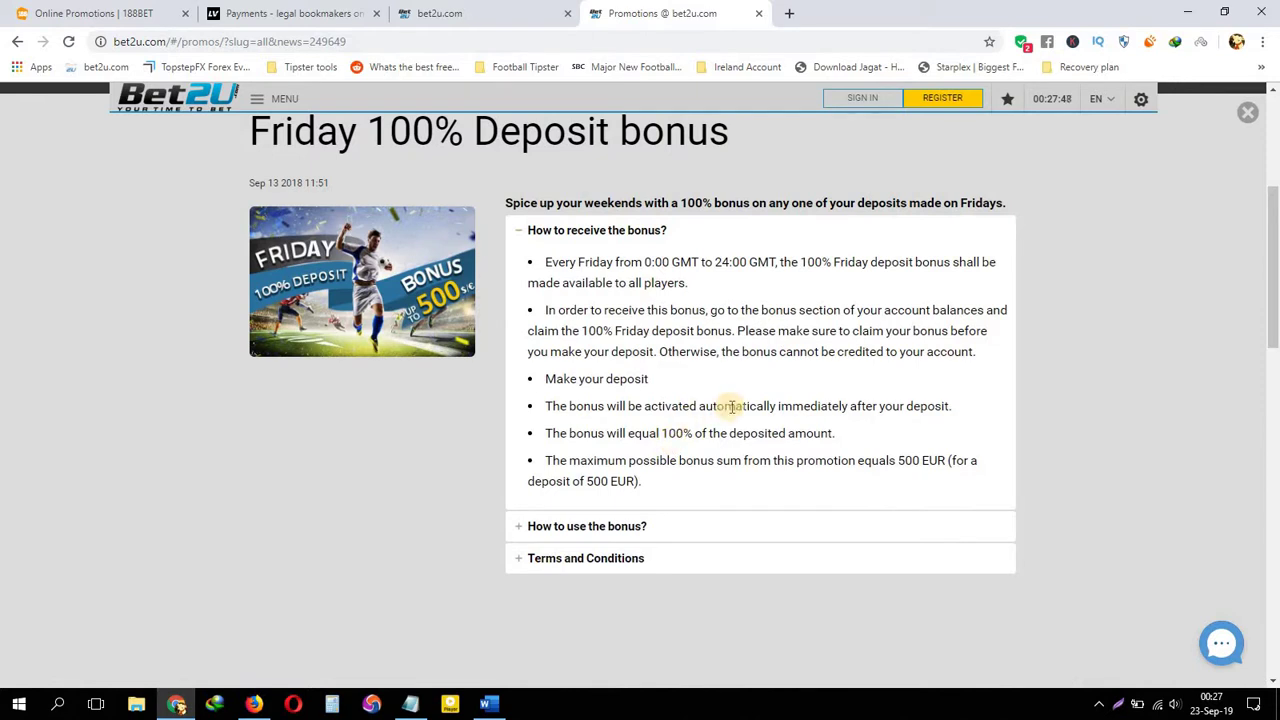
left_click(690, 527)
scroll(790, 530, "down", 3)
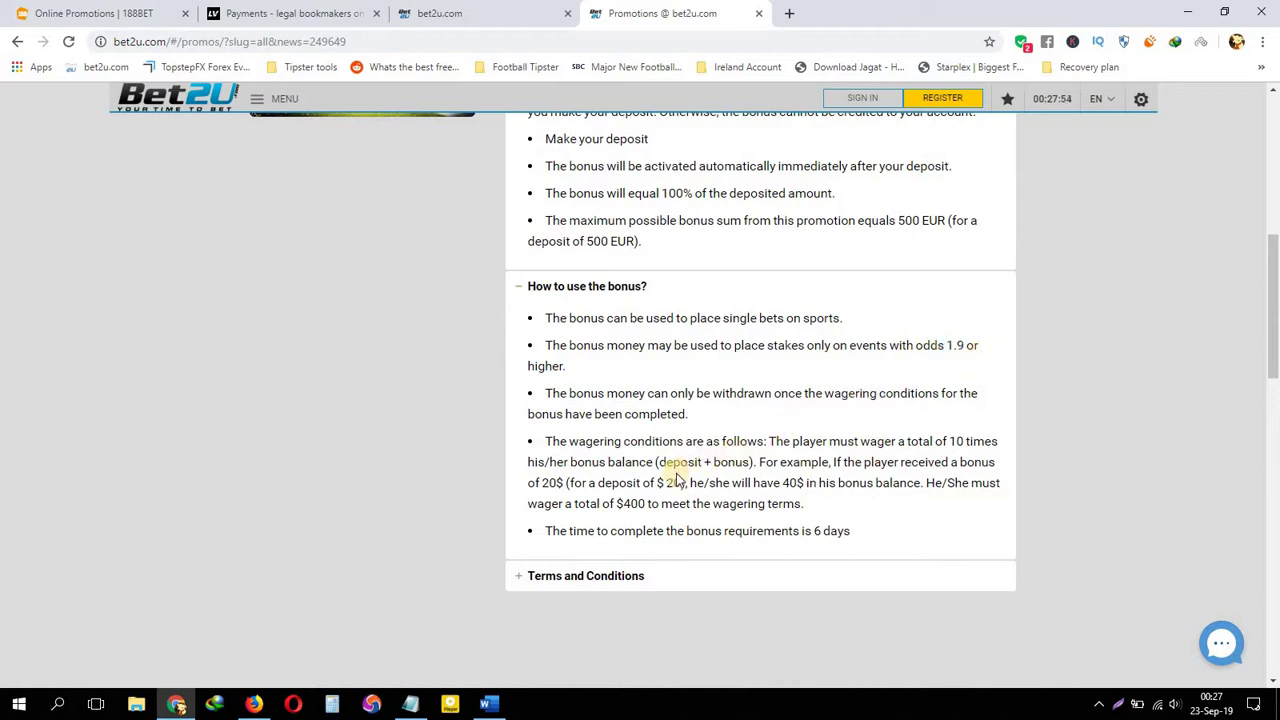
left_click_drag(948, 441, 985, 441)
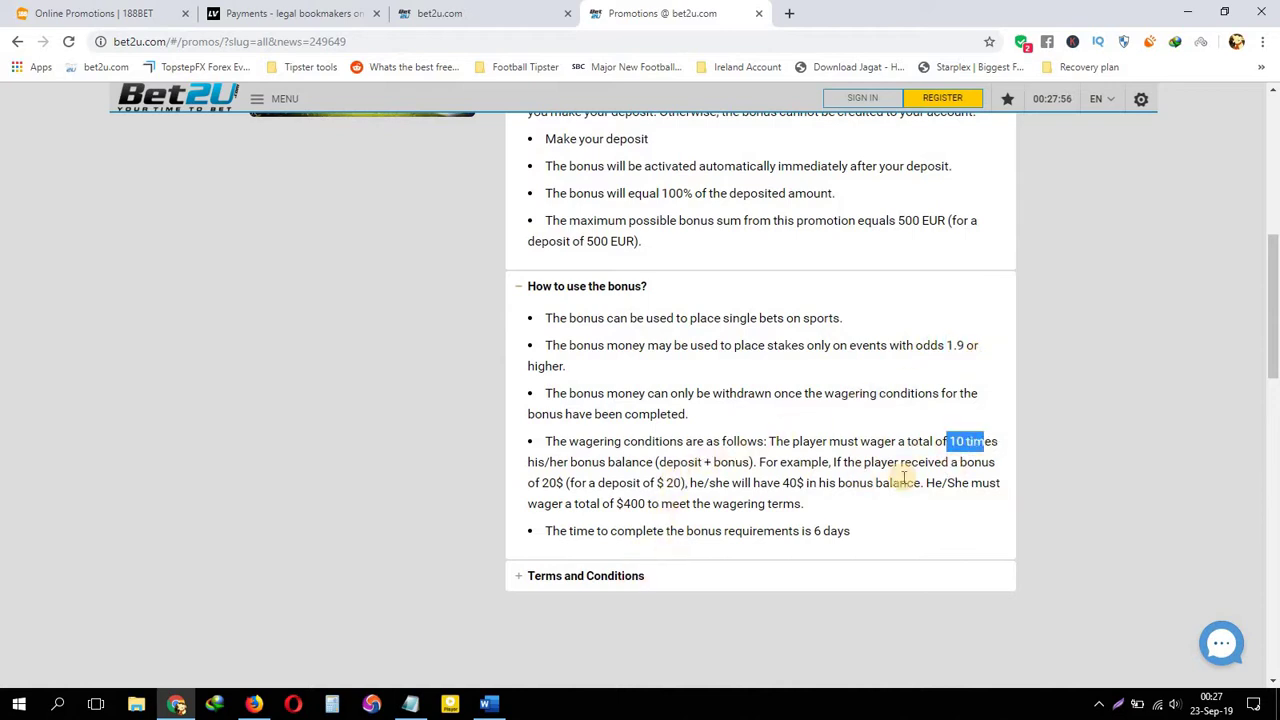
- In the Notepad note, write the wagering requirements as "15X times" for 188bet, "8X times" for Lvbet and "10X times" for Bet2u
left_click(487, 704)
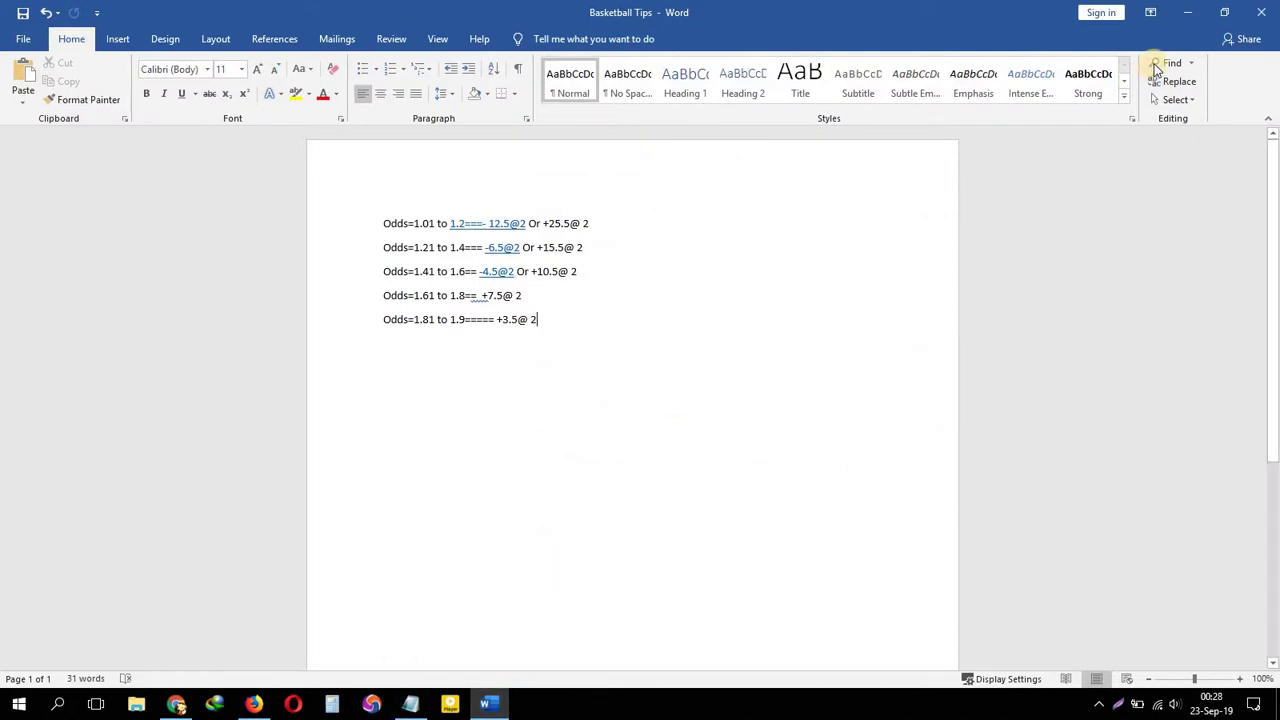
key("alt+Tab")
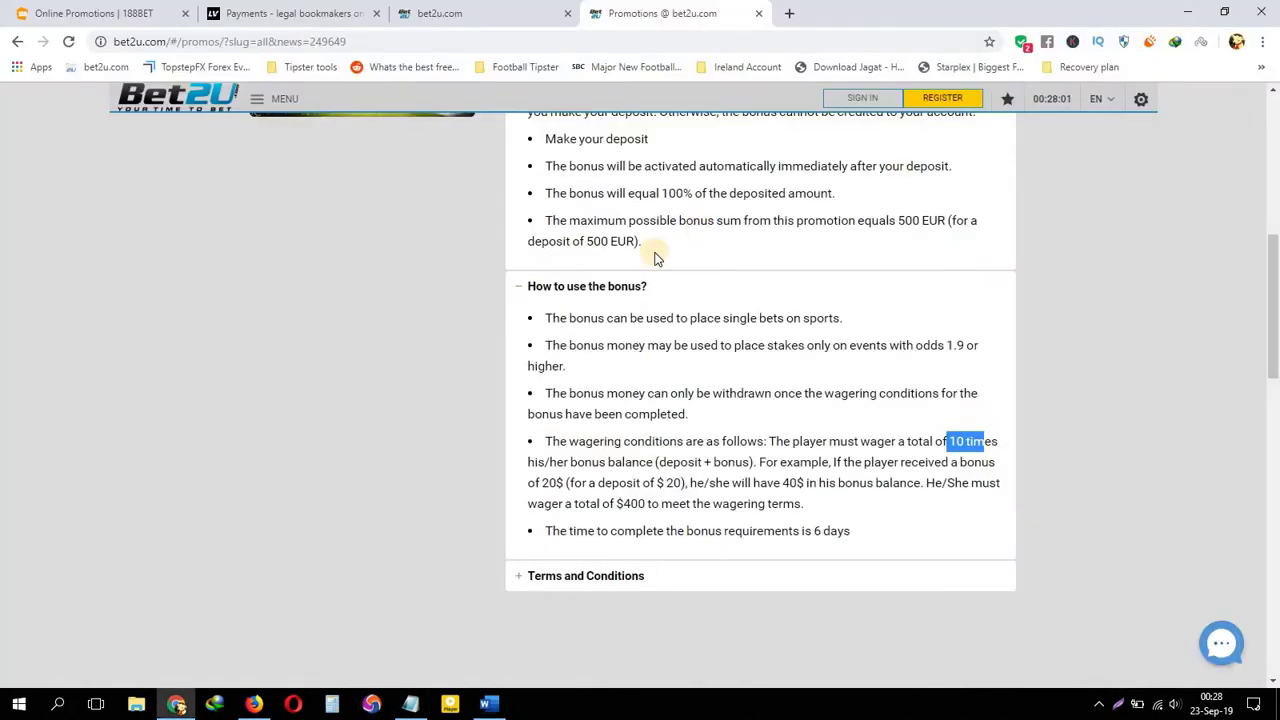
left_click(410, 704)
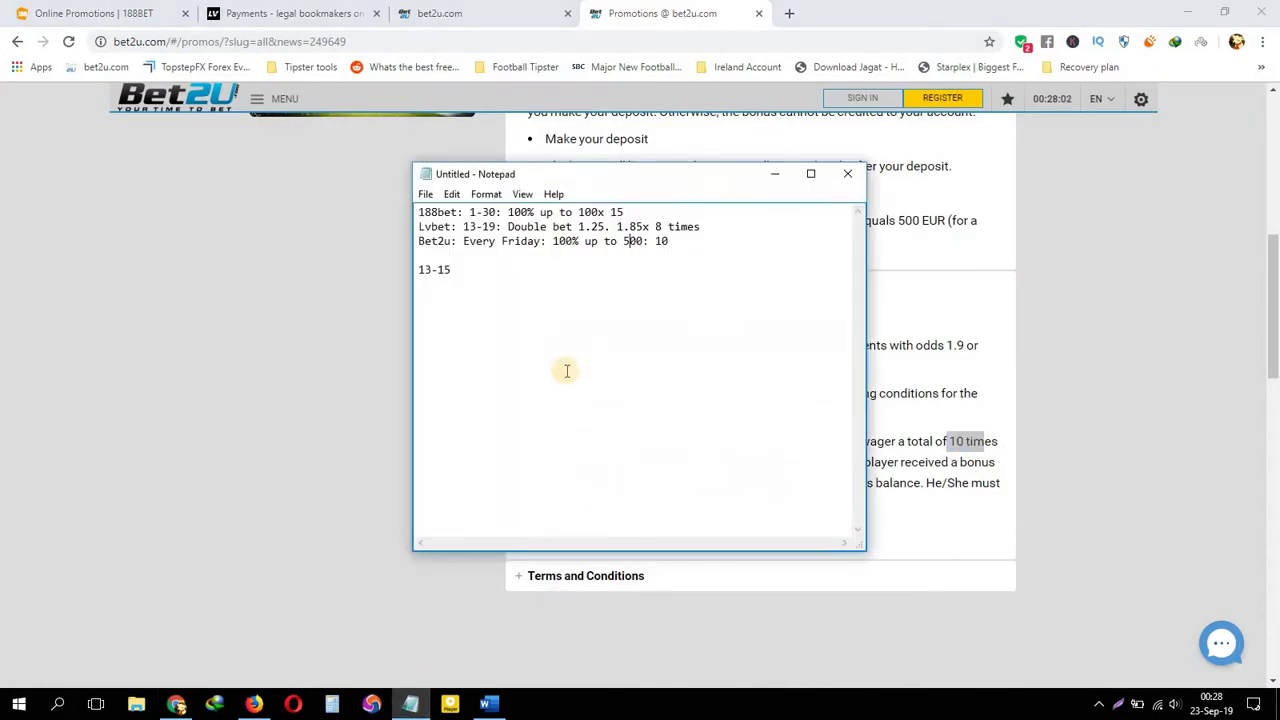
left_click(680, 241)
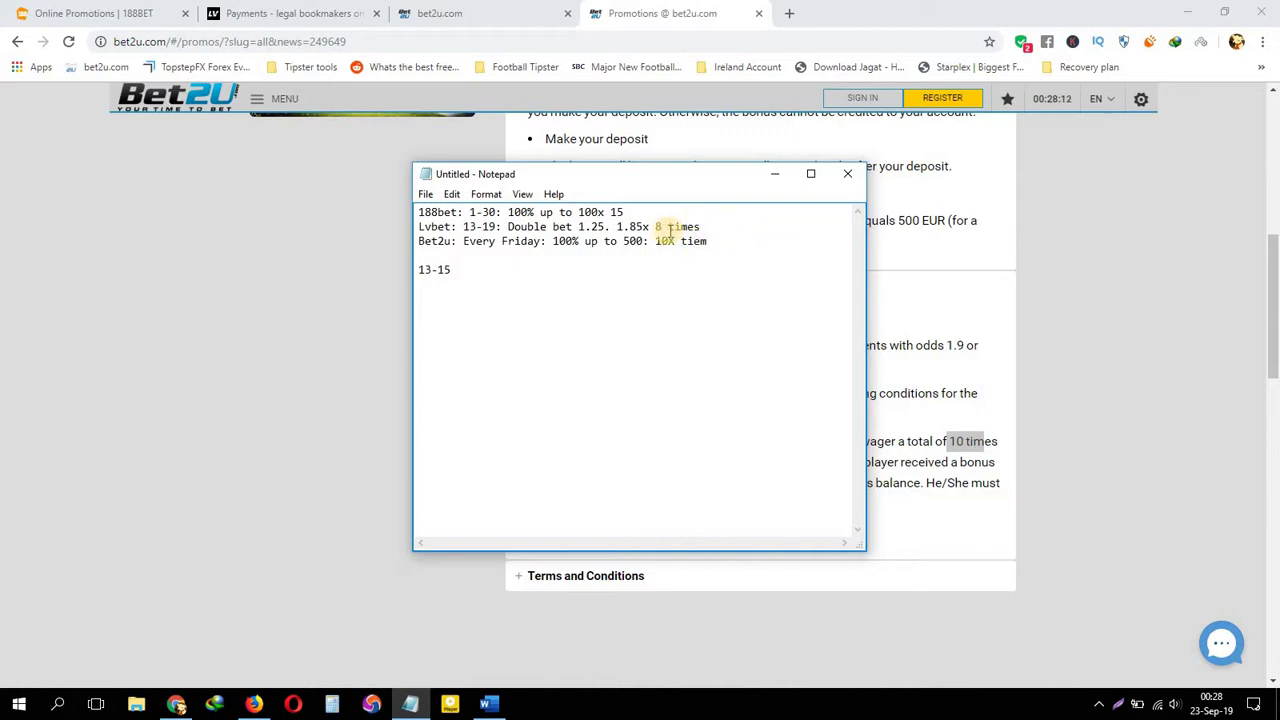
type("me")
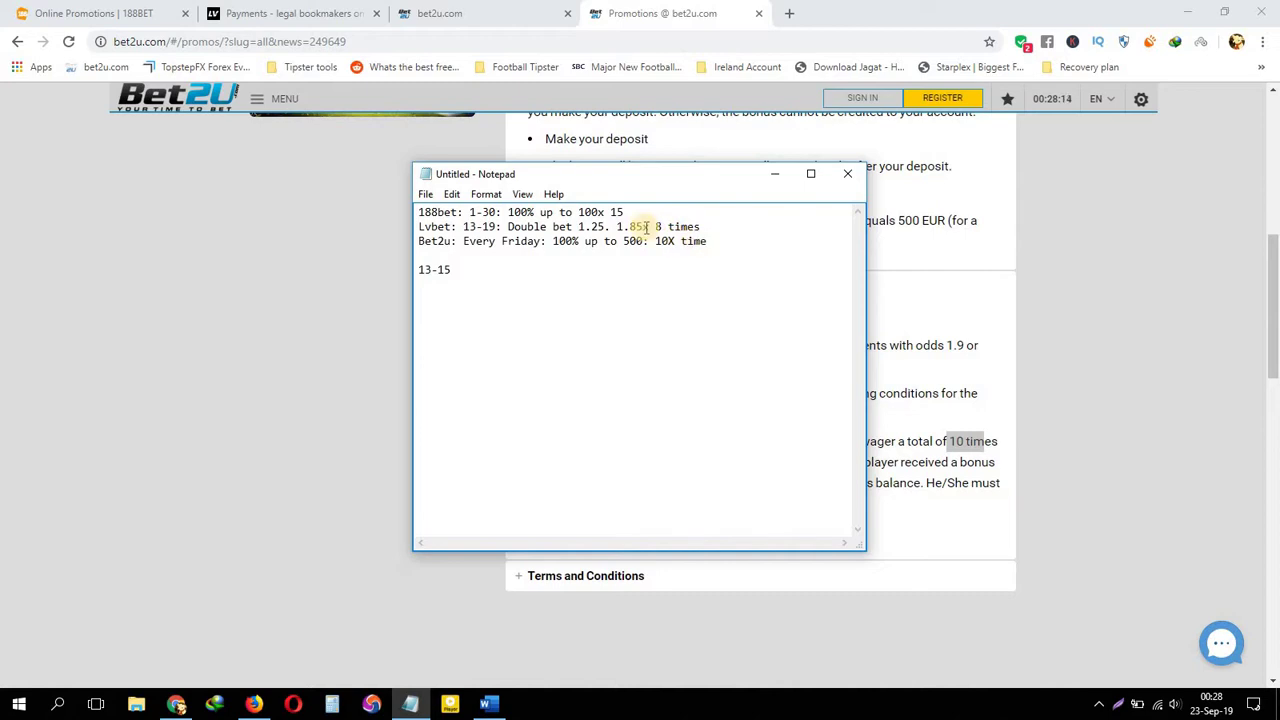
left_click(660, 226)
type("X")
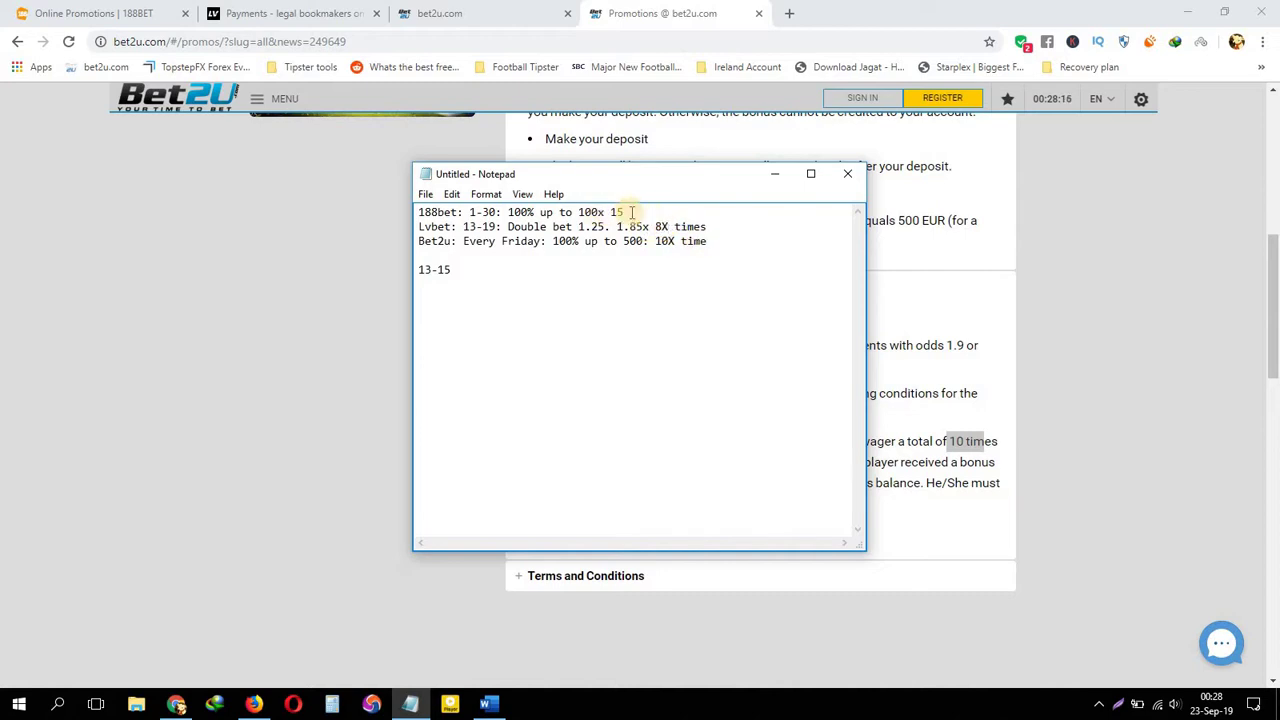
left_click(752, 240)
left_click(624, 211)
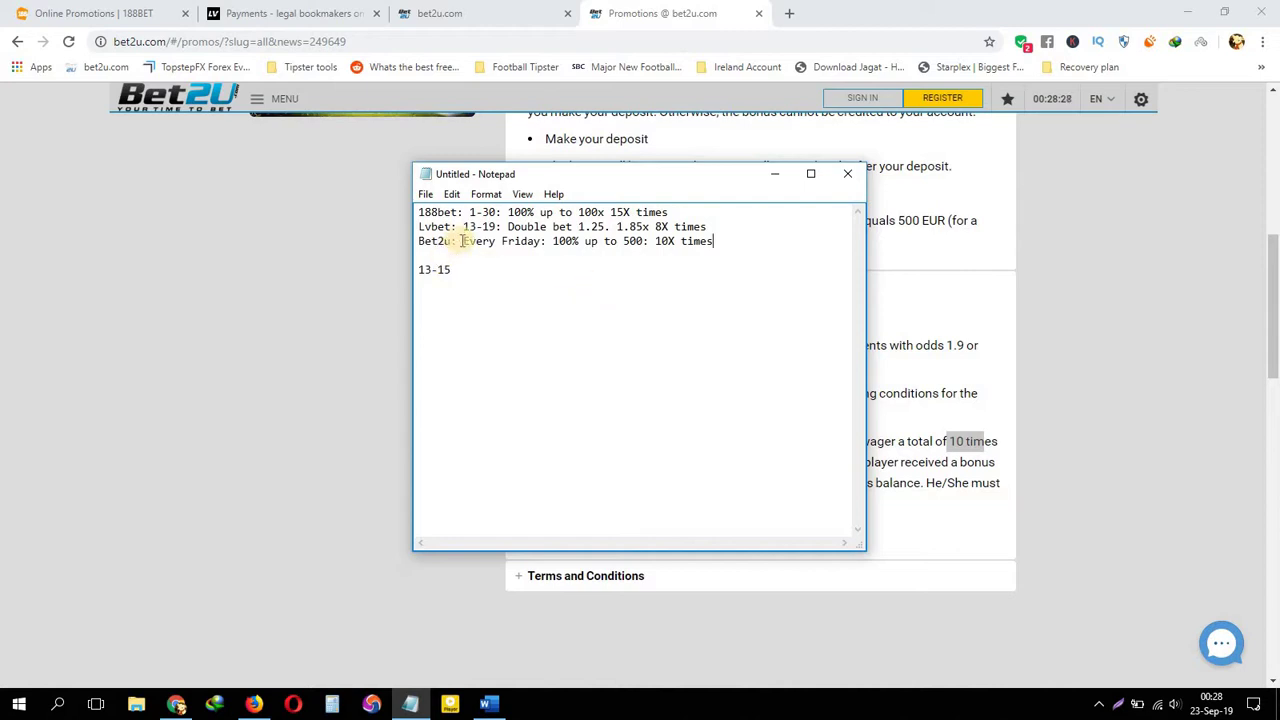
- Review the recorded 188bet, Lvbet and Bet2u promotion lines in the note
left_click_drag(463, 241, 469, 214)
left_click(731, 247)
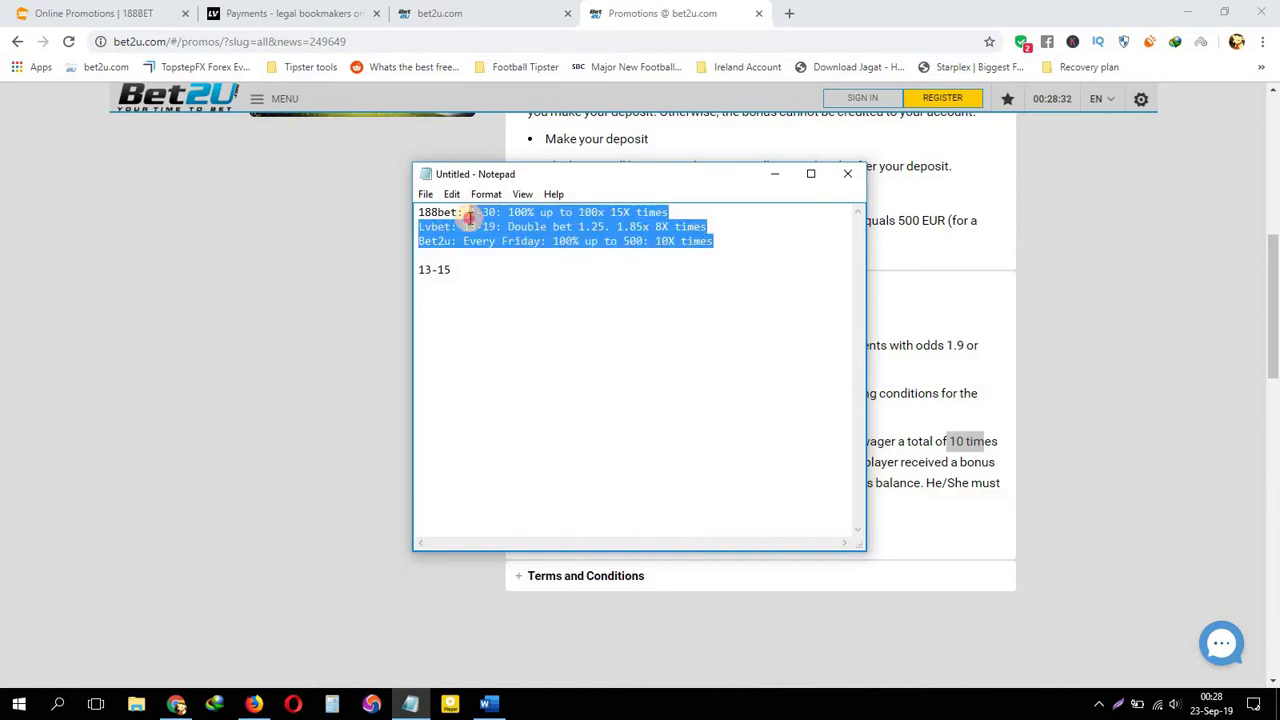
left_click(740, 244)
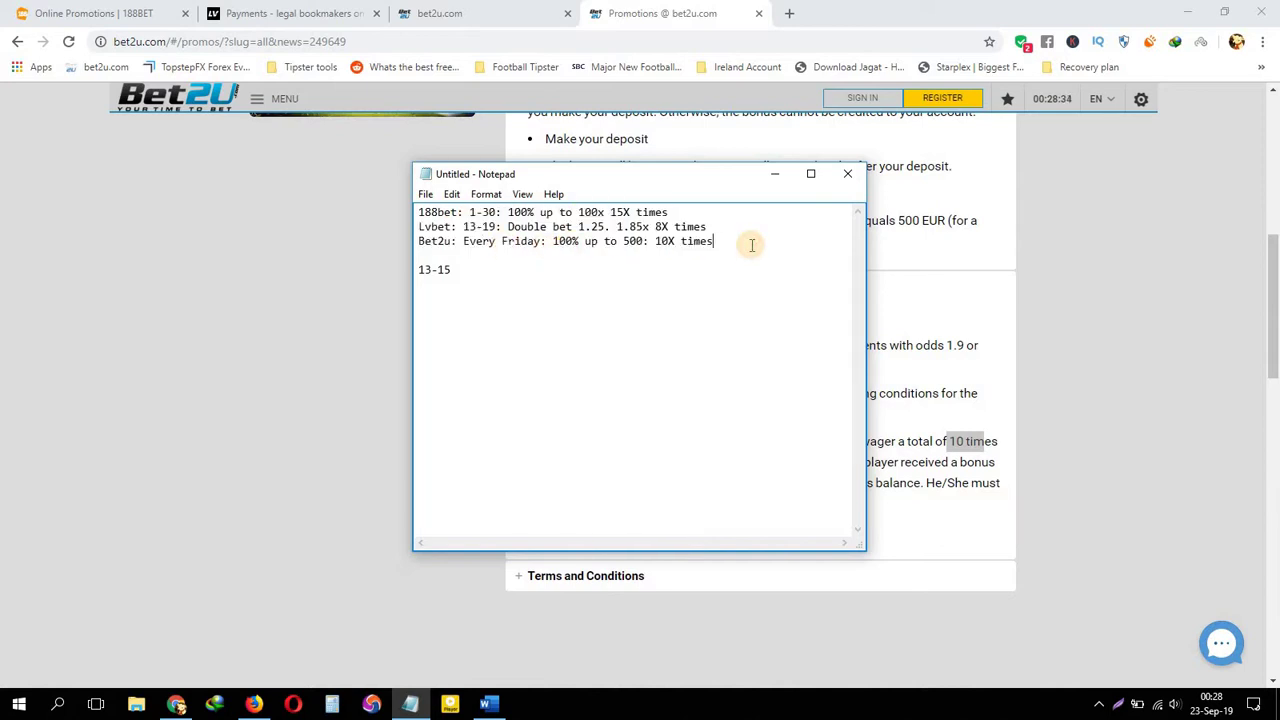
left_click_drag(723, 243, 419, 209)
left_click(578, 248)
left_click_drag(738, 244, 423, 209)
left_click(519, 246)
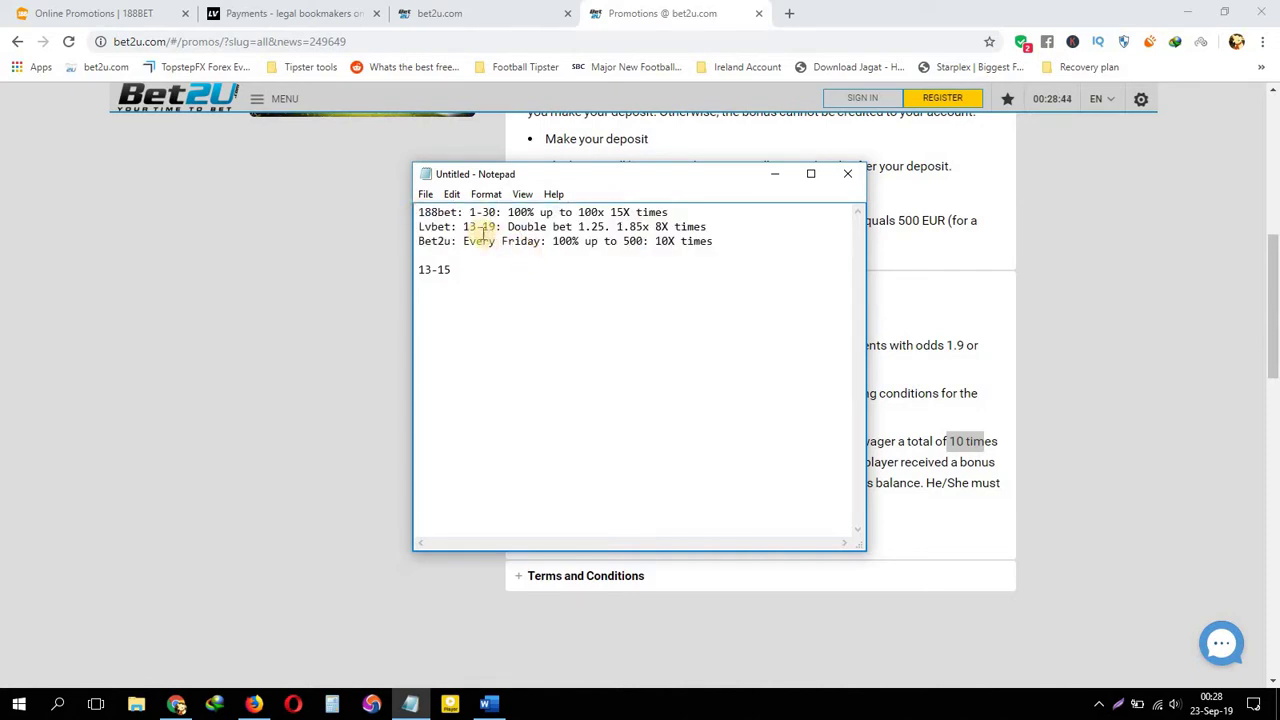
- Check Lvbet's 13-19 promotion period against the September 2019 system calendar, along with the Fridays 13 and 20 for Bet2u
left_click_drag(463, 227, 488, 227)
left_click(482, 232)
left_click(1225, 712)
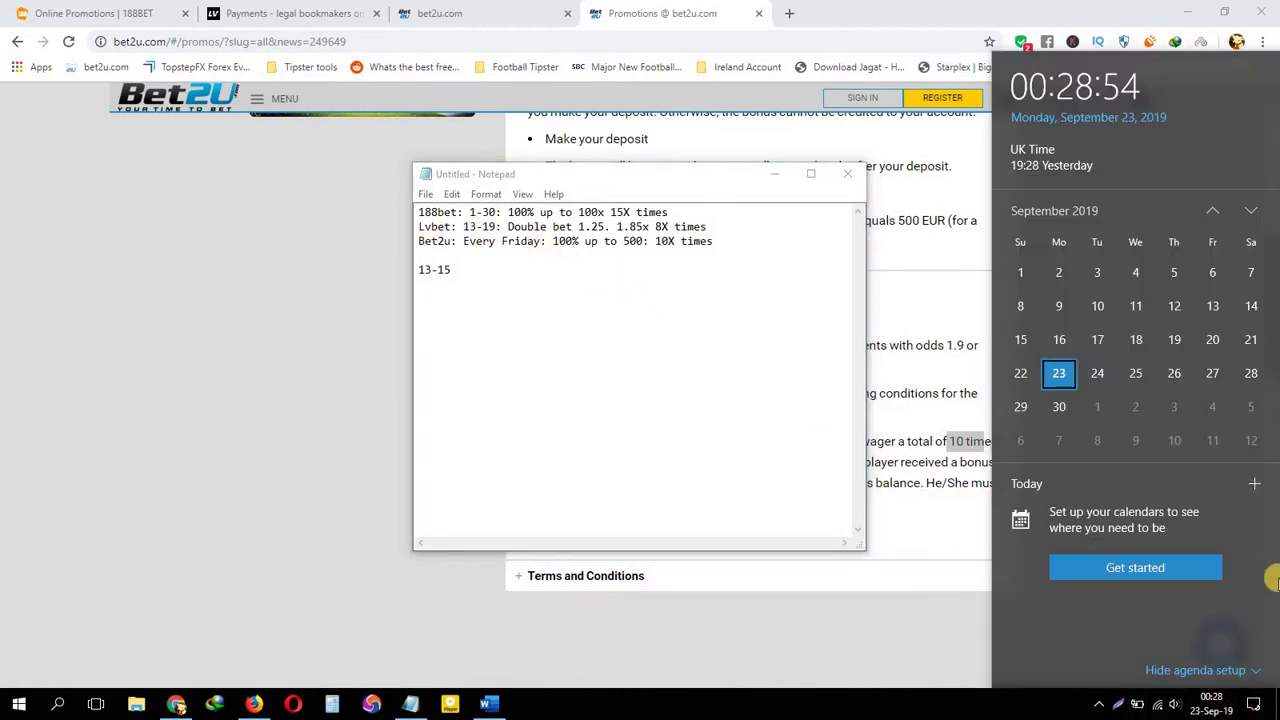
left_click(1213, 307)
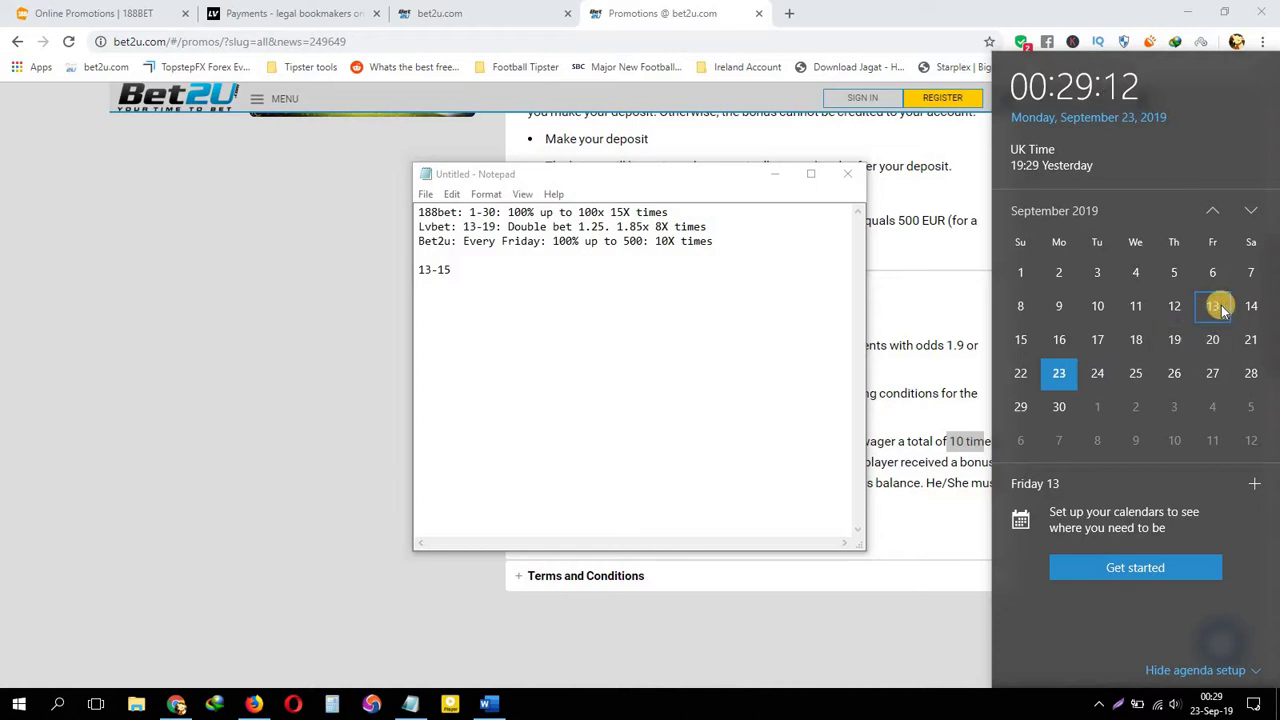
left_click(1174, 339)
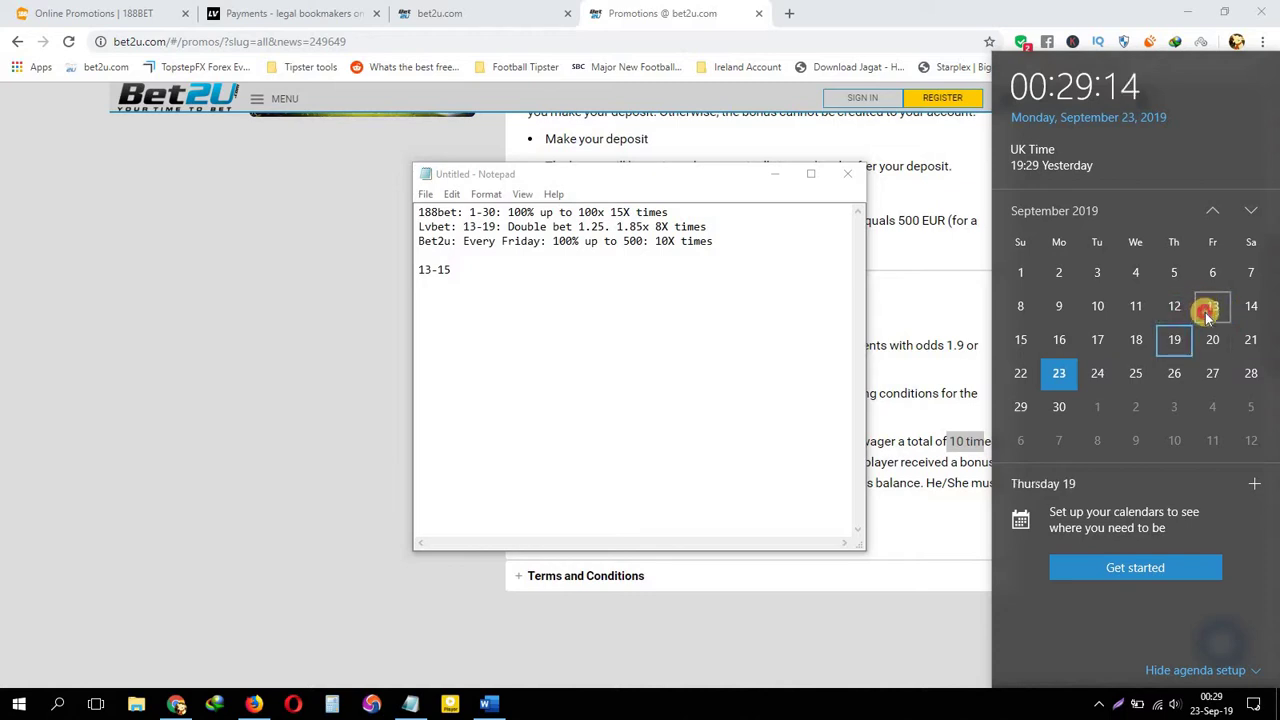
left_click(1207, 313)
left_click(1210, 313)
left_click(1211, 318)
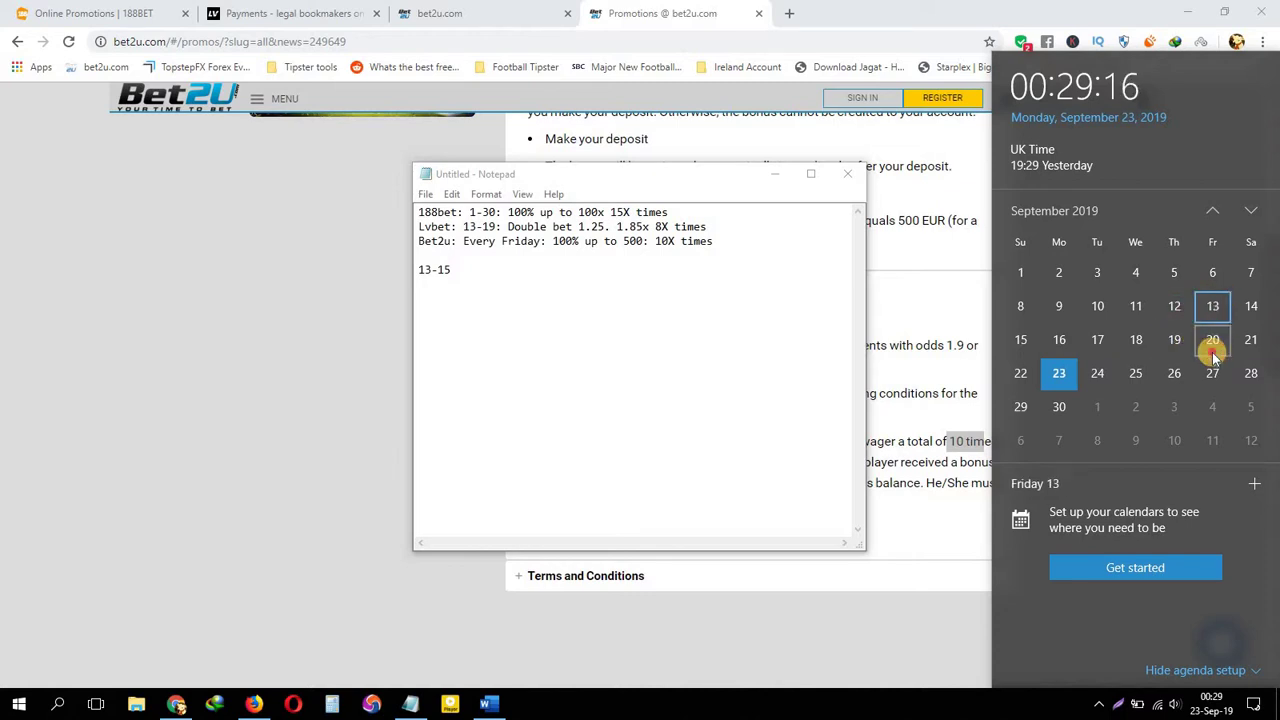
left_click(1212, 348)
- Go back to the Bet2U promotion page and highlight the time allowed to complete the bonus requirements
left_click(763, 360)
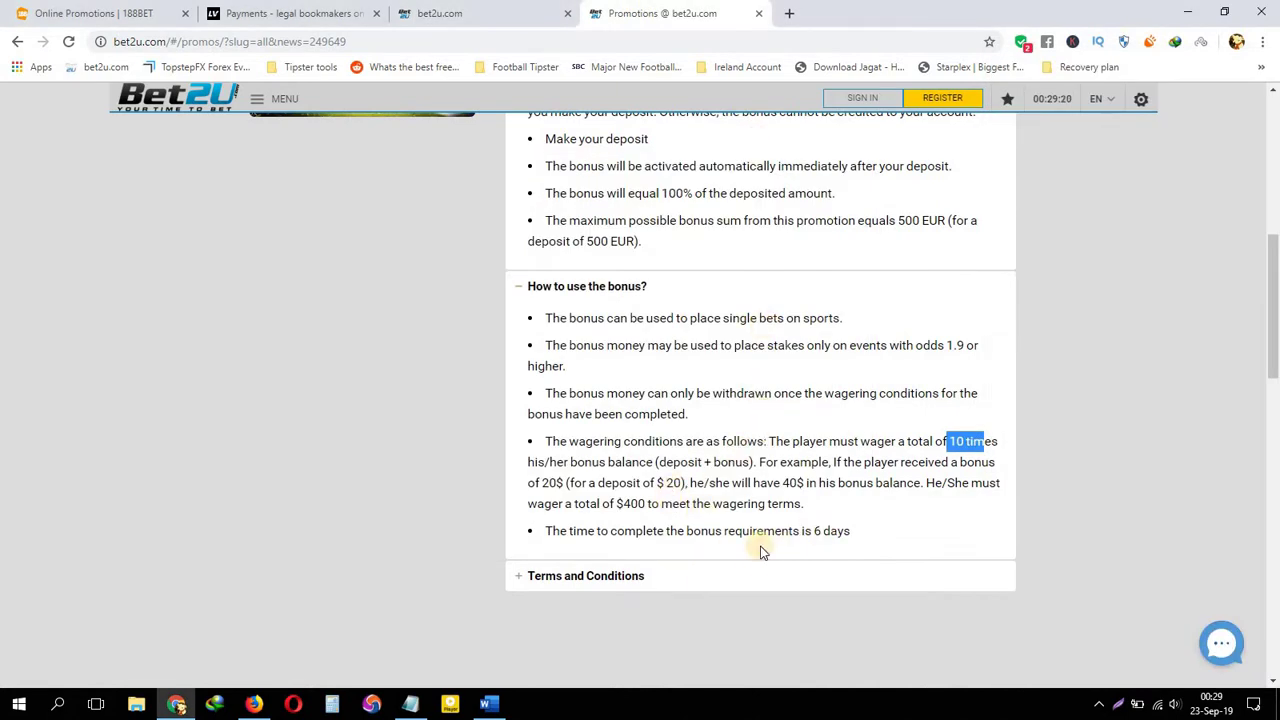
left_click_drag(810, 528, 852, 530)
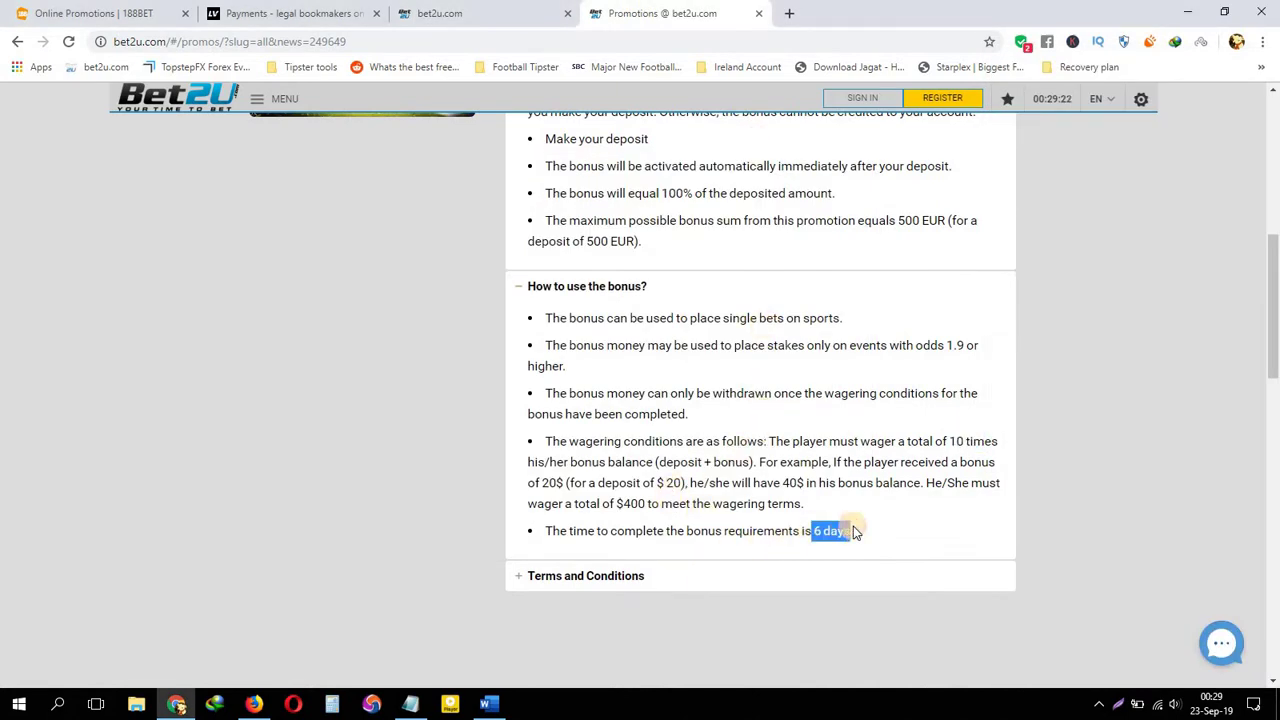
left_click(487, 704)
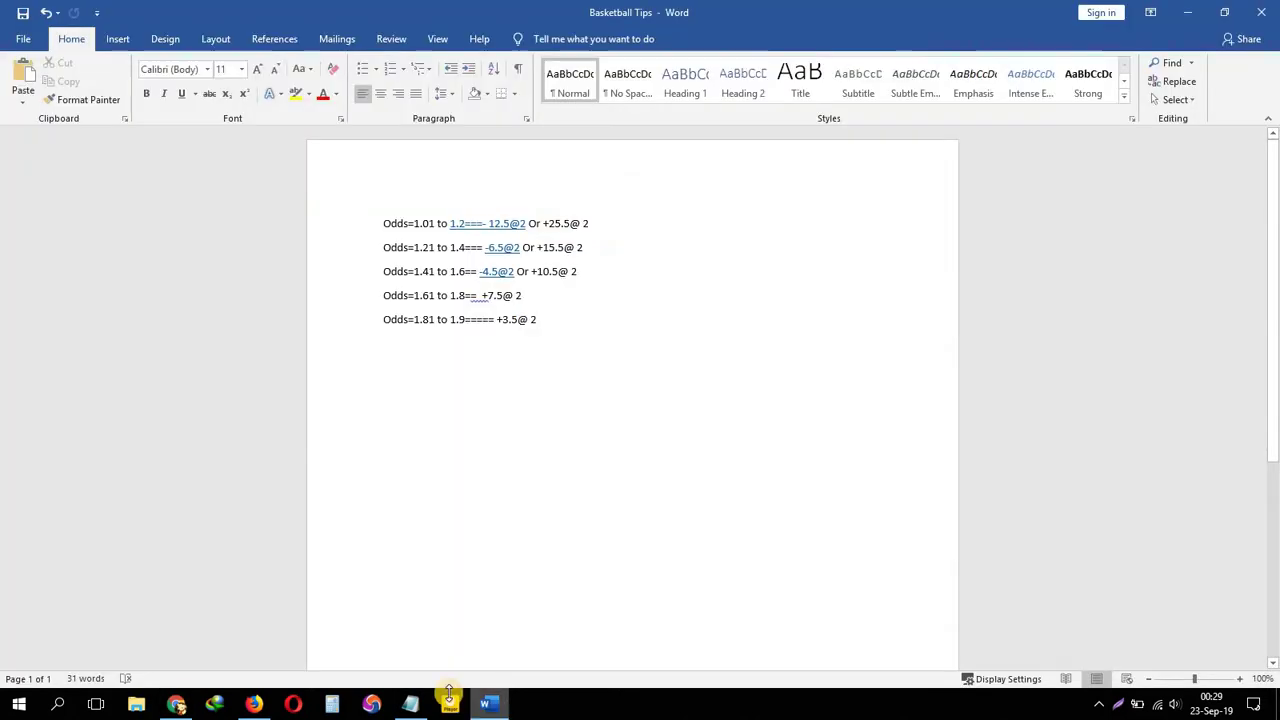
left_click(246, 705)
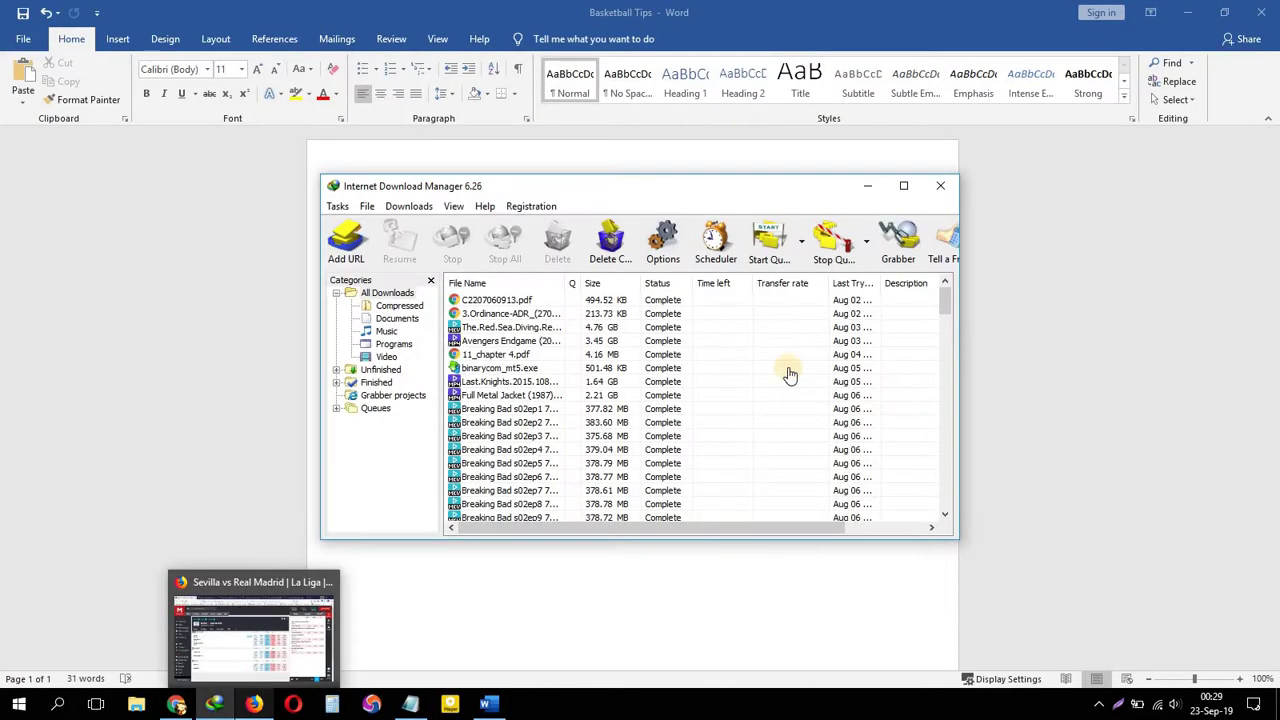
left_click(945, 184)
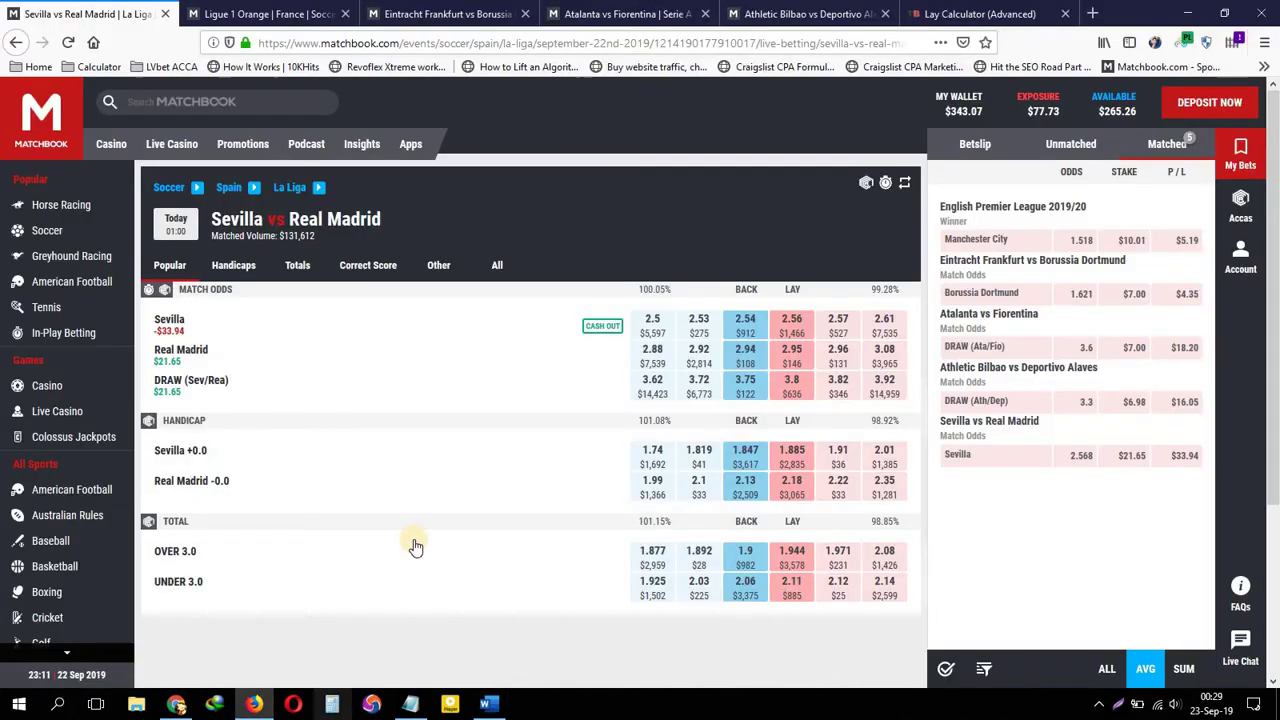
left_click(176, 704)
left_click(176, 704)
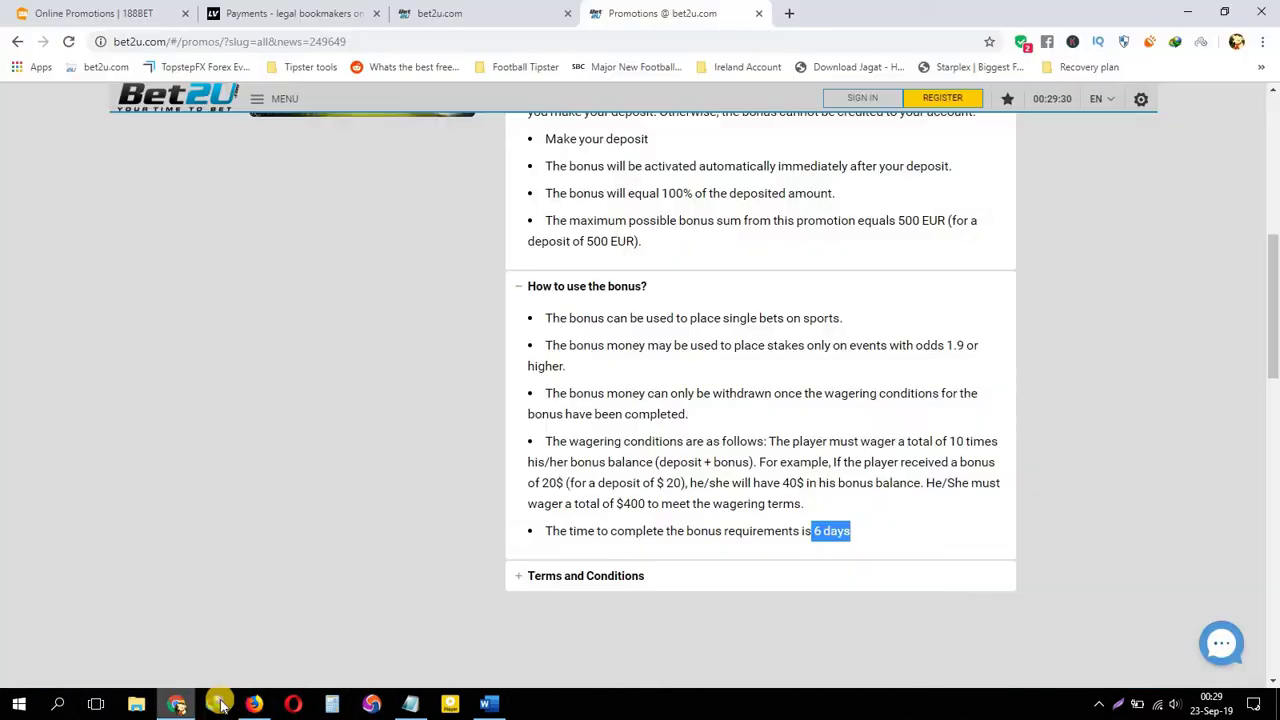
left_click(340, 8)
left_click(655, 13)
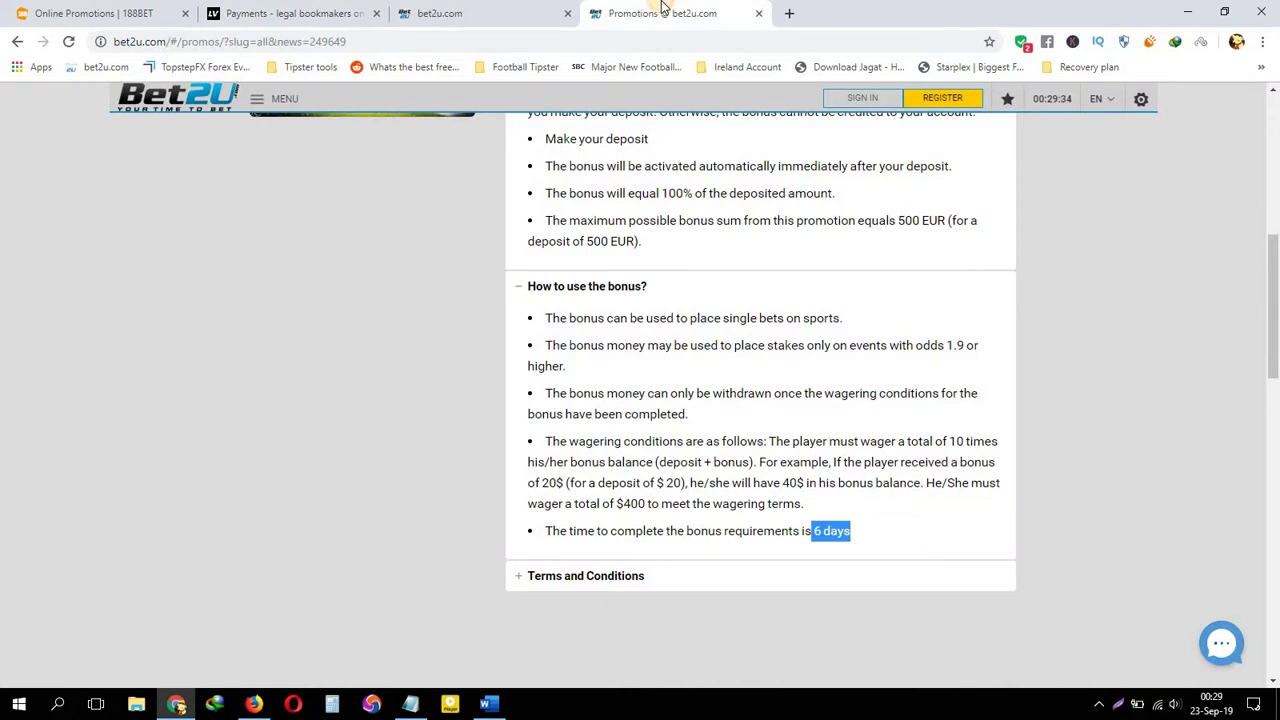
- In the Notepad note, append "6 days" to the Bet2u line, "30 days" to the Lvbet line and "90 days" to the 188bet line
left_click(410, 704)
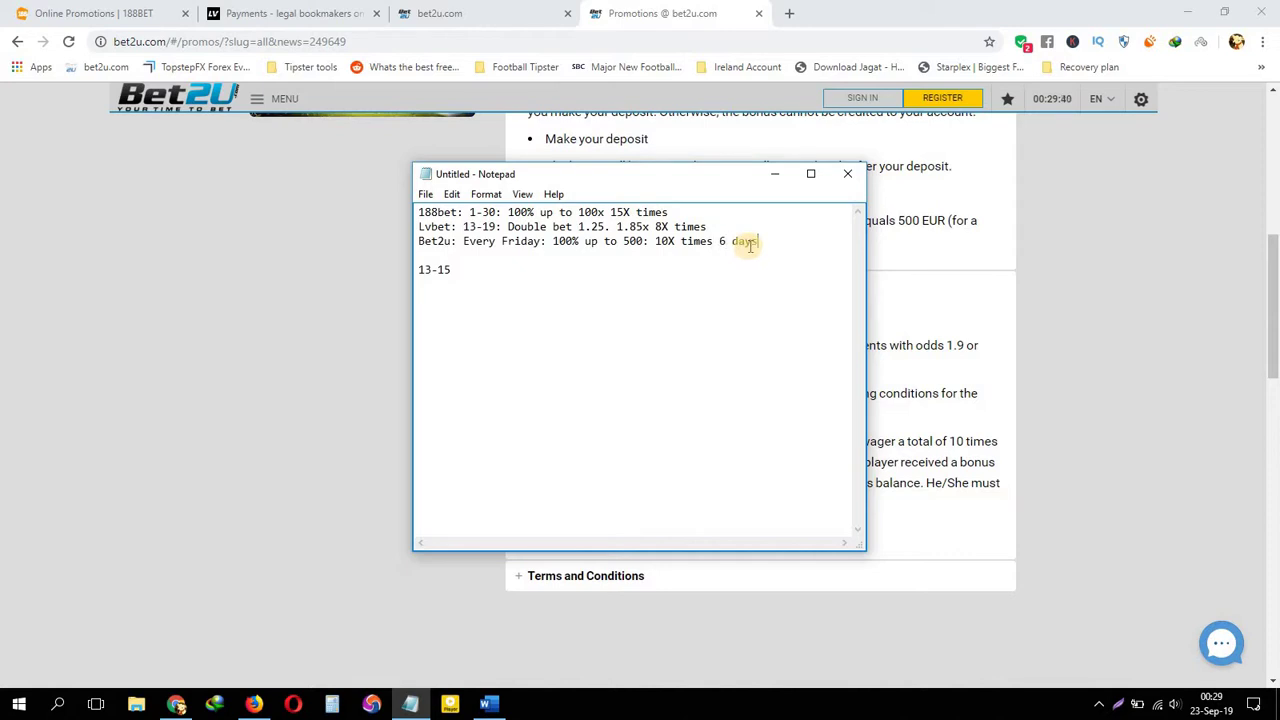
left_click(752, 229)
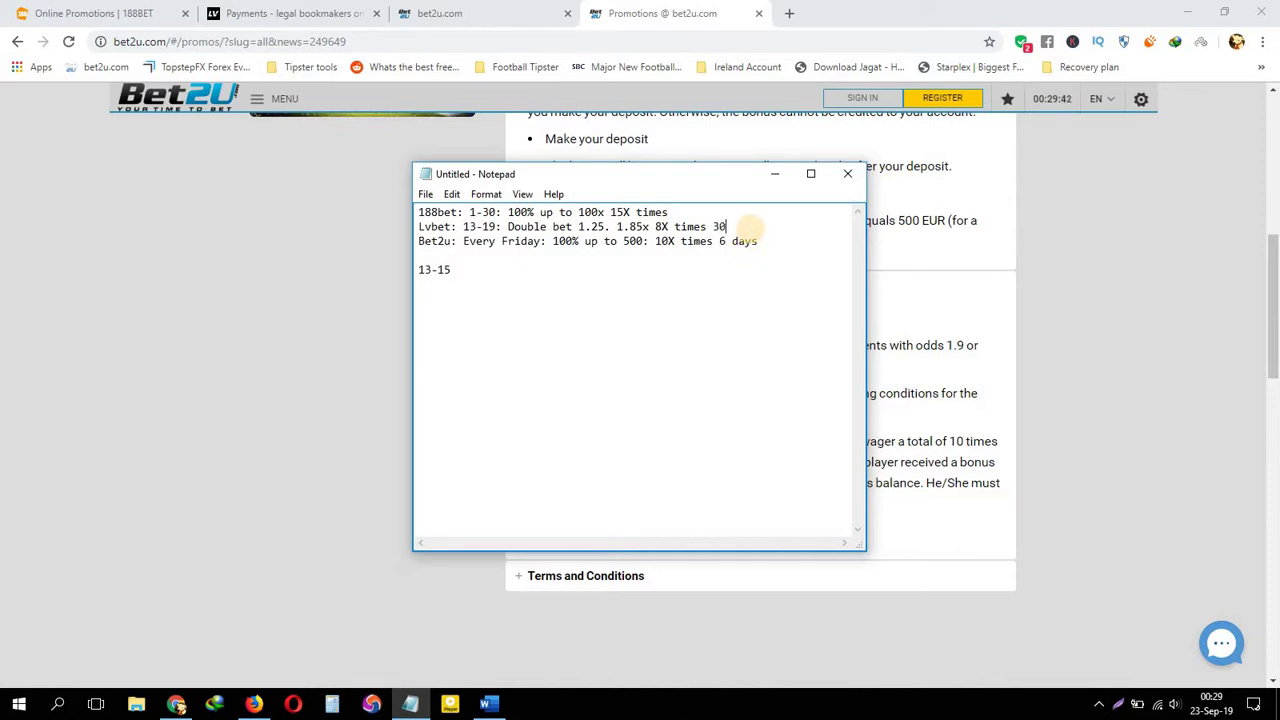
left_click(750, 217)
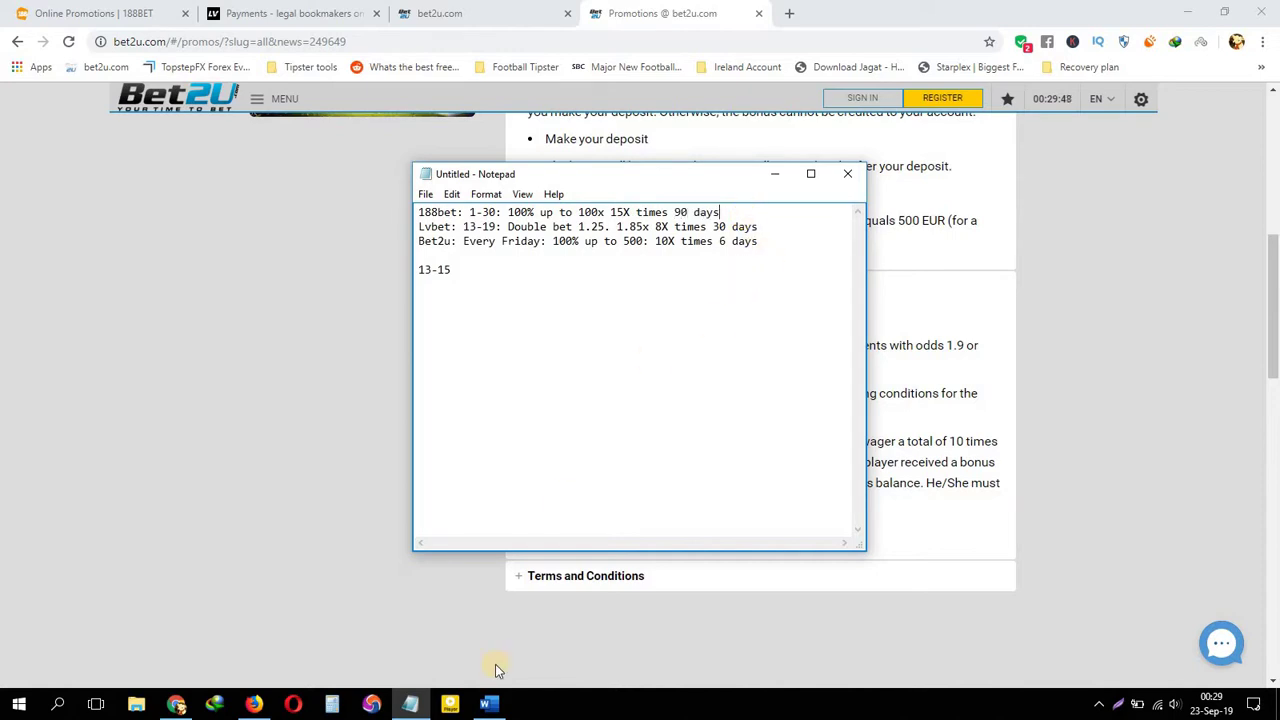
- Check Lvbet's 13-19 promotion dates against the system calendar, selecting Friday 13 September and Friday 18 October 2019
double_click(466, 226)
left_click(1210, 704)
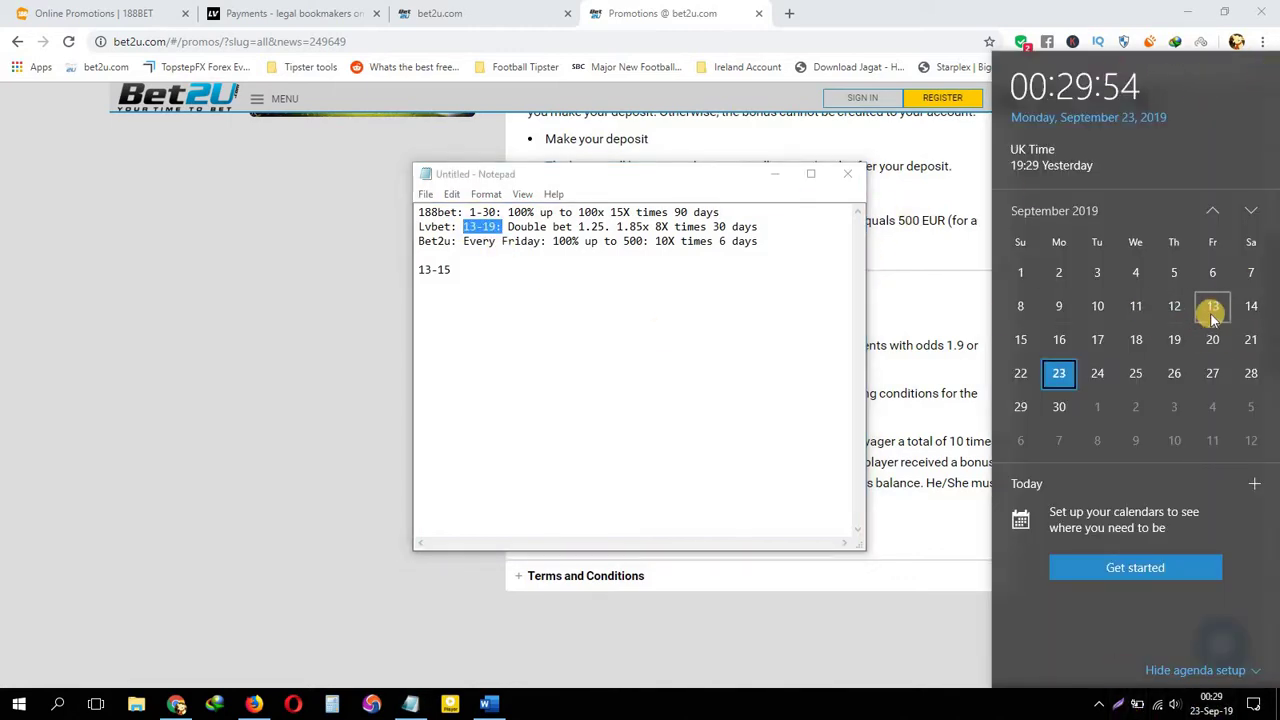
left_click(1212, 310)
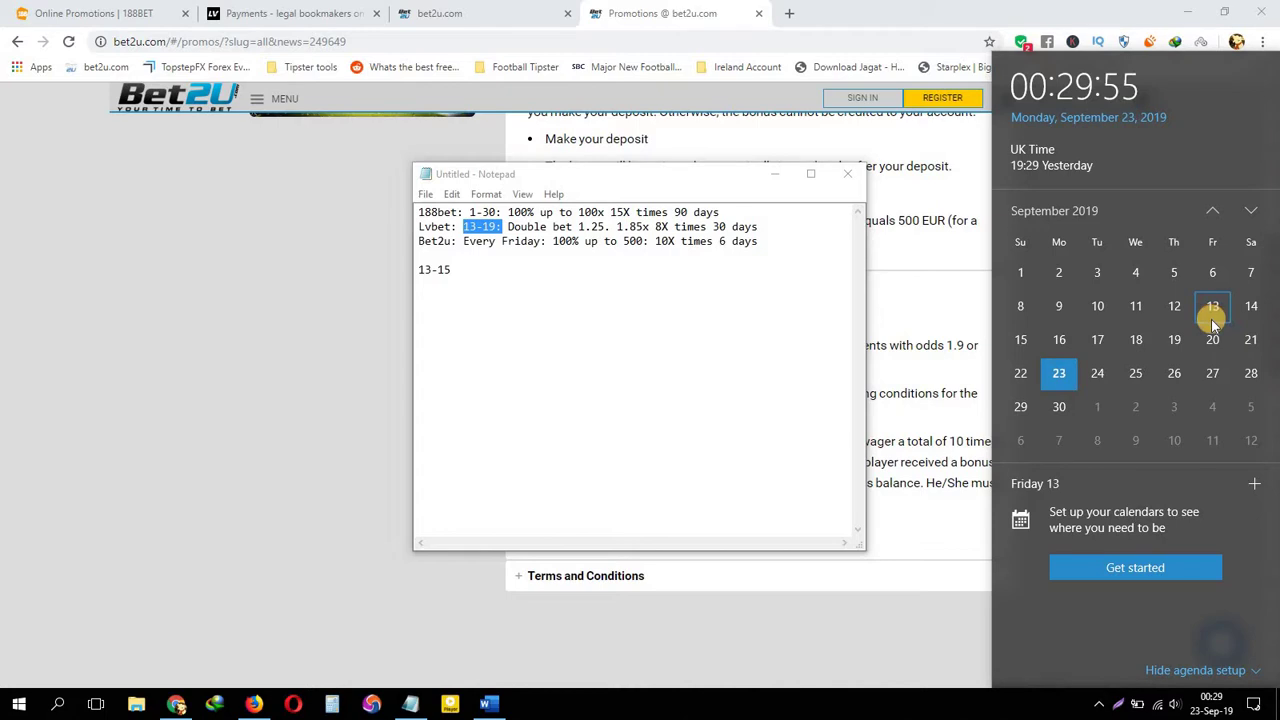
left_click(1251, 216)
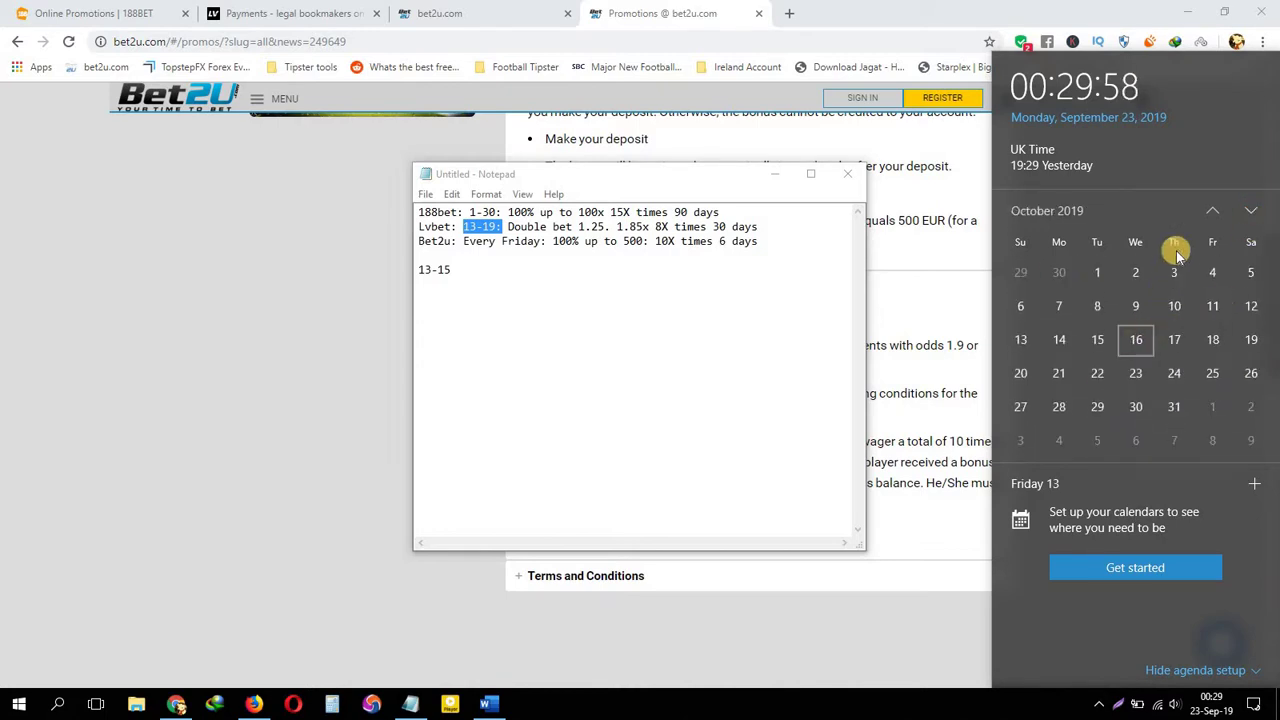
left_click(1214, 340)
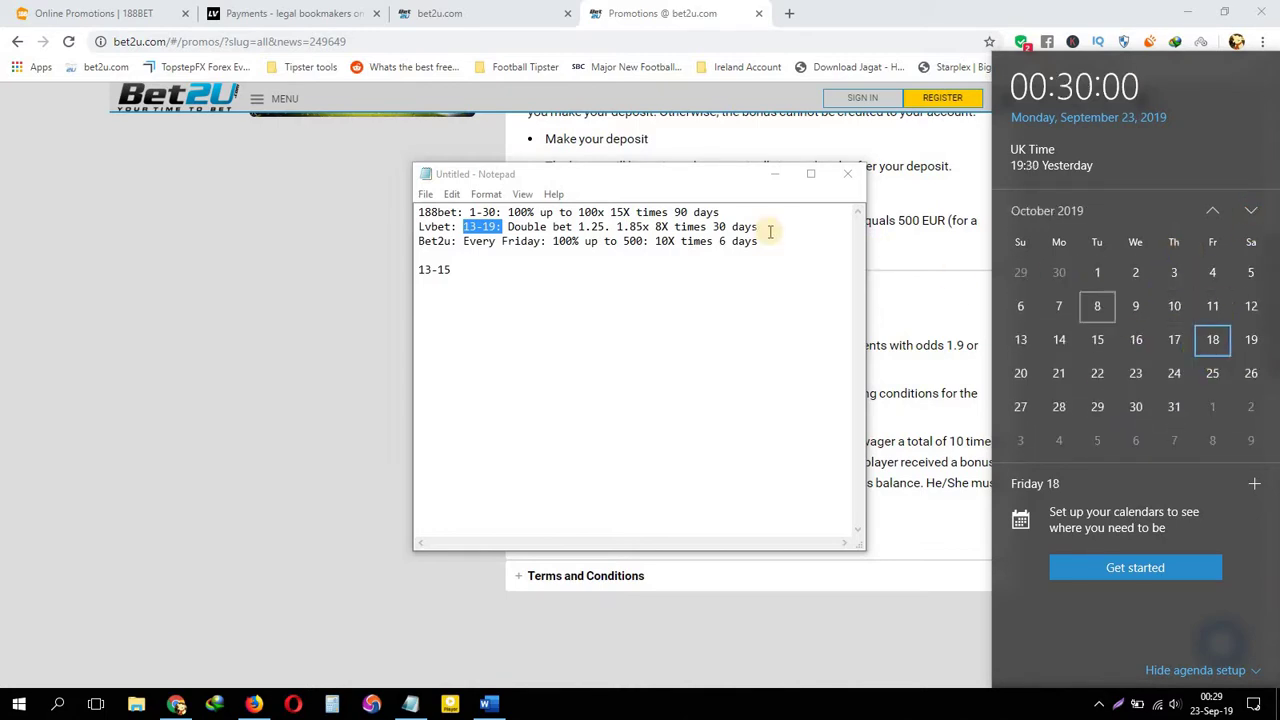
left_click(508, 228)
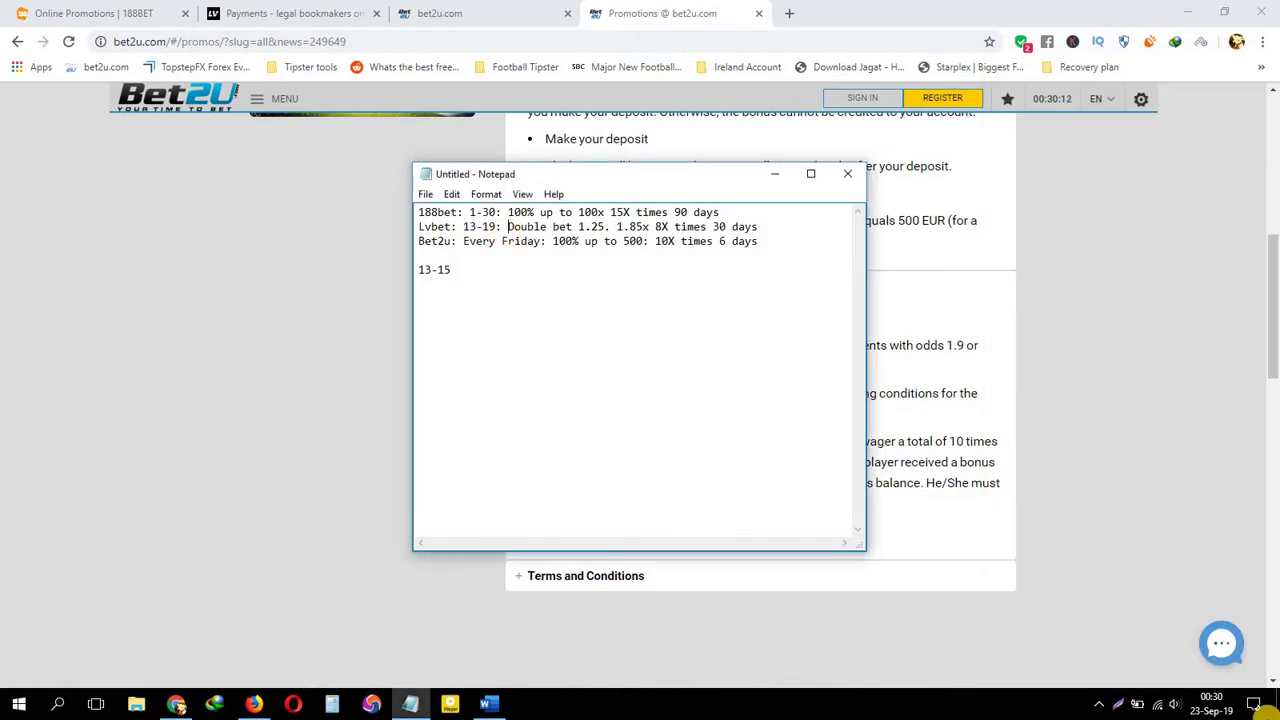
left_click(1212, 703)
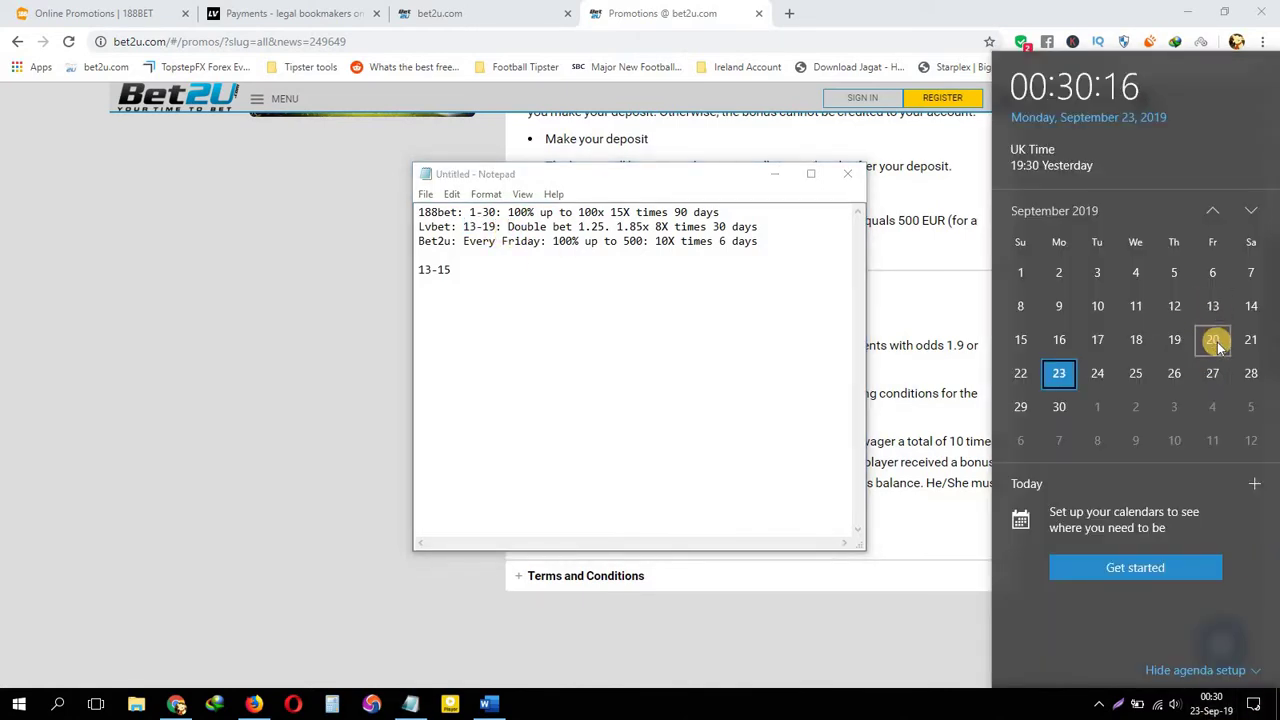
left_click(1250, 210)
left_click(1228, 337)
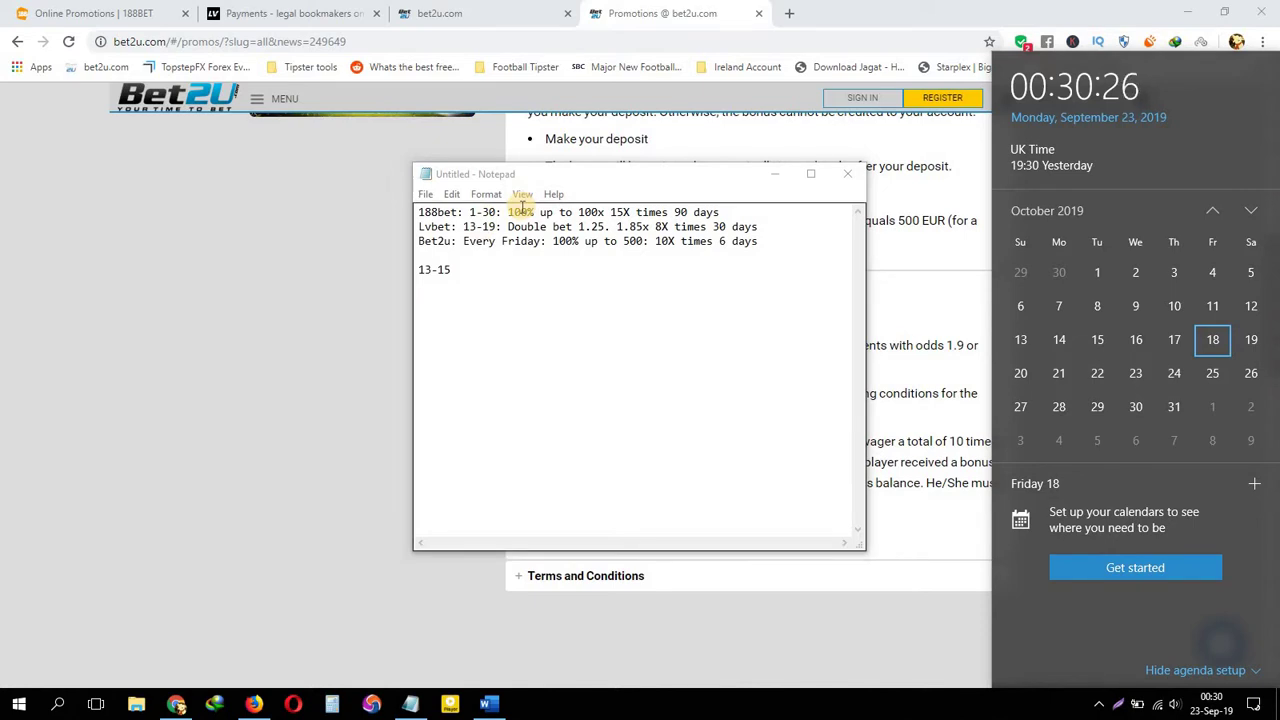
- Highlight and review the three completed 188bet, Lvbet and Bet2u promotion lines in the Notepad note
left_click_drag(763, 243, 420, 194)
left_click(680, 254)
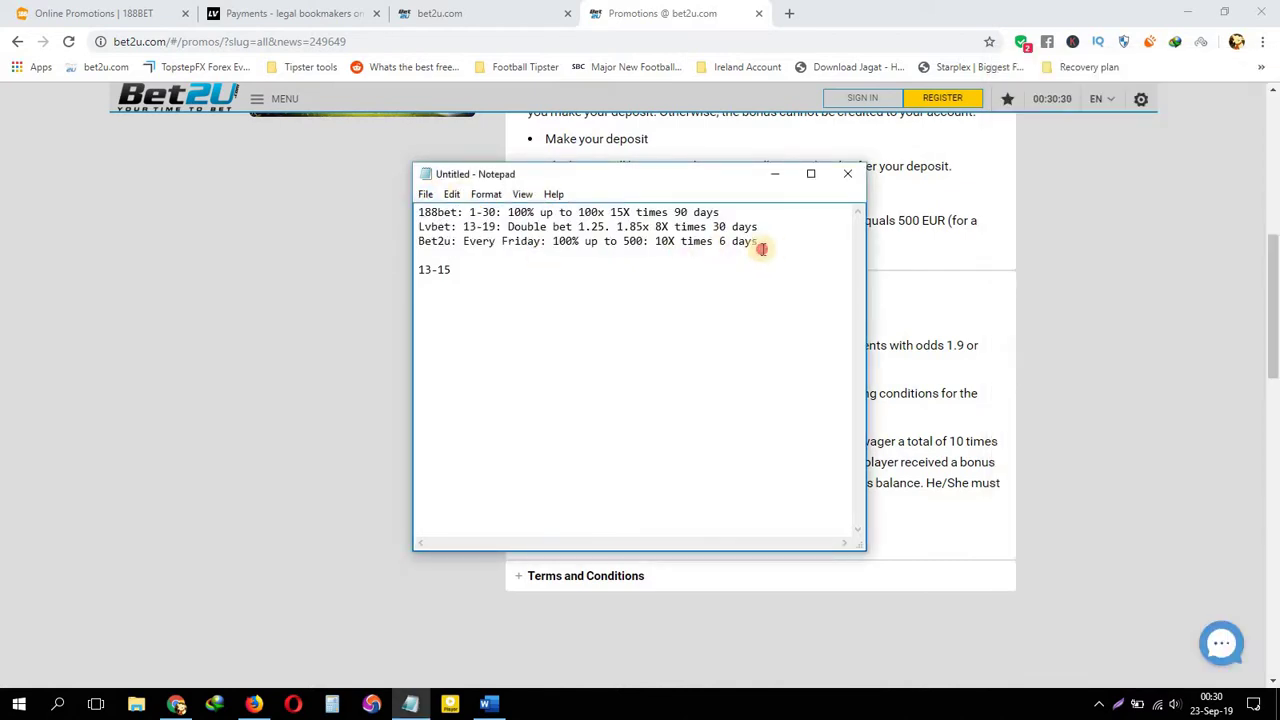
left_click_drag(762, 249, 420, 212)
left_click(506, 226)
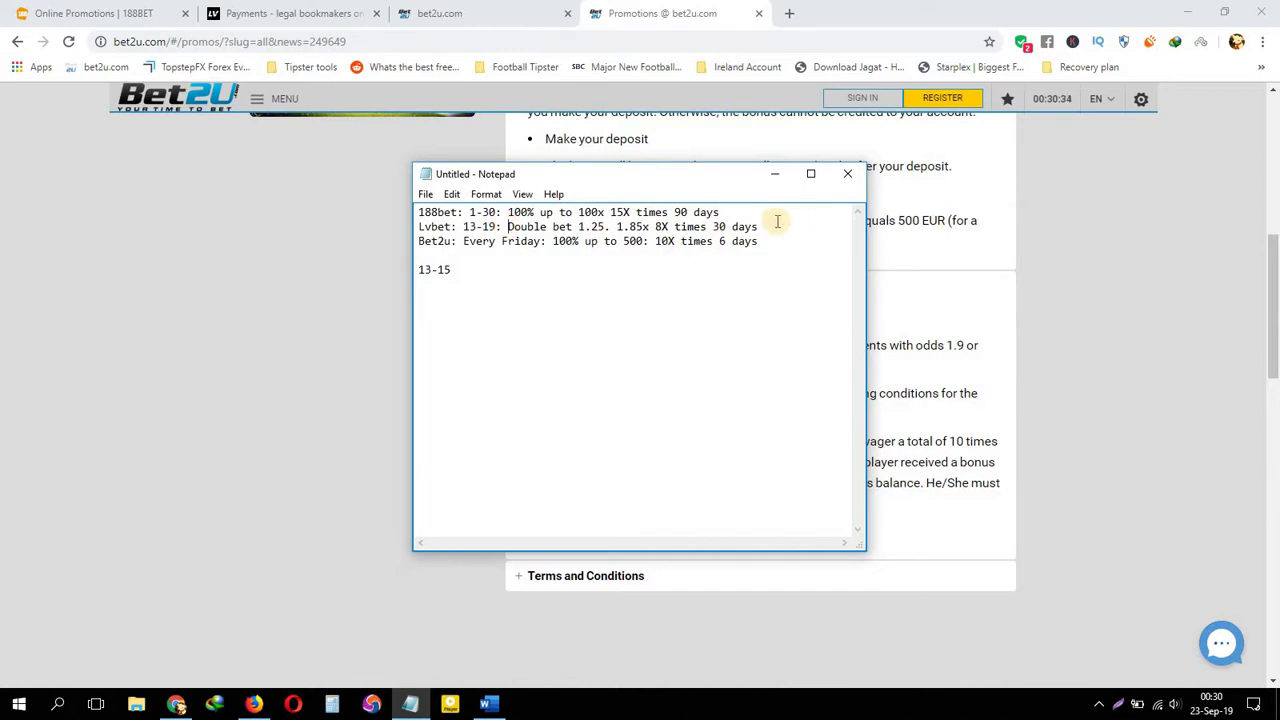
left_click_drag(771, 222, 411, 210)
left_click_drag(758, 244, 421, 209)
left_click(621, 248)
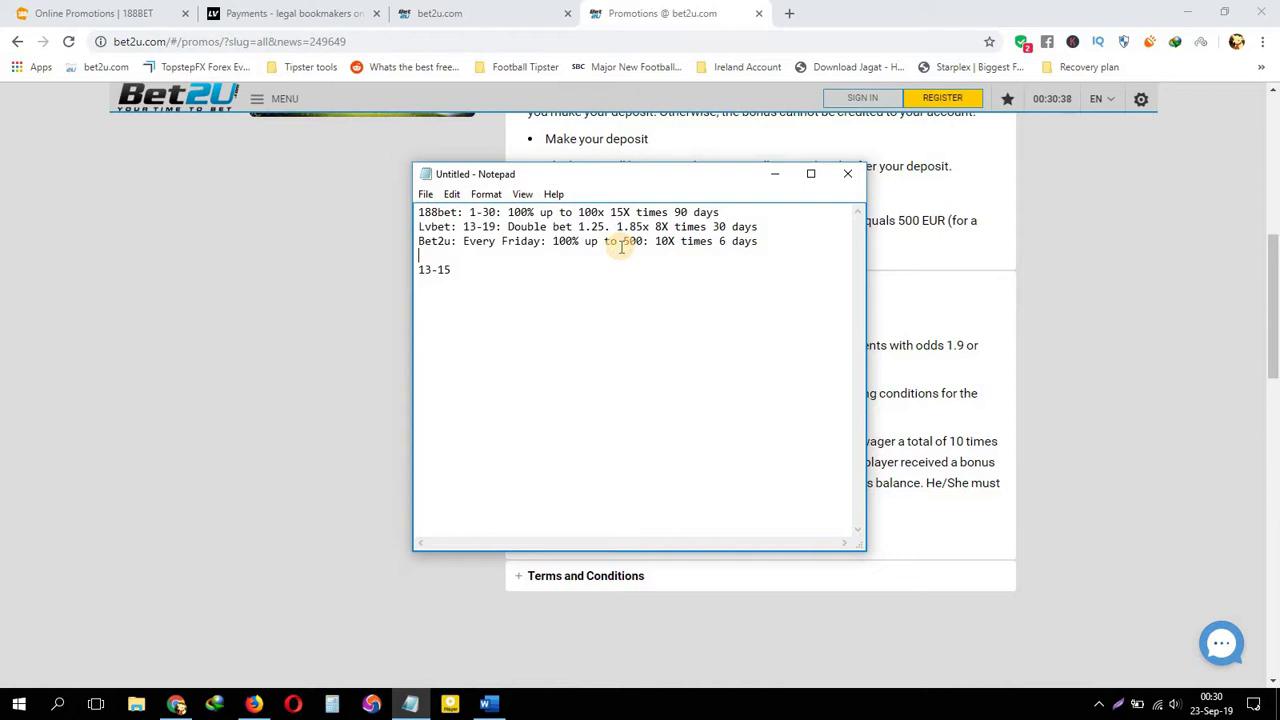
left_click(545, 272)
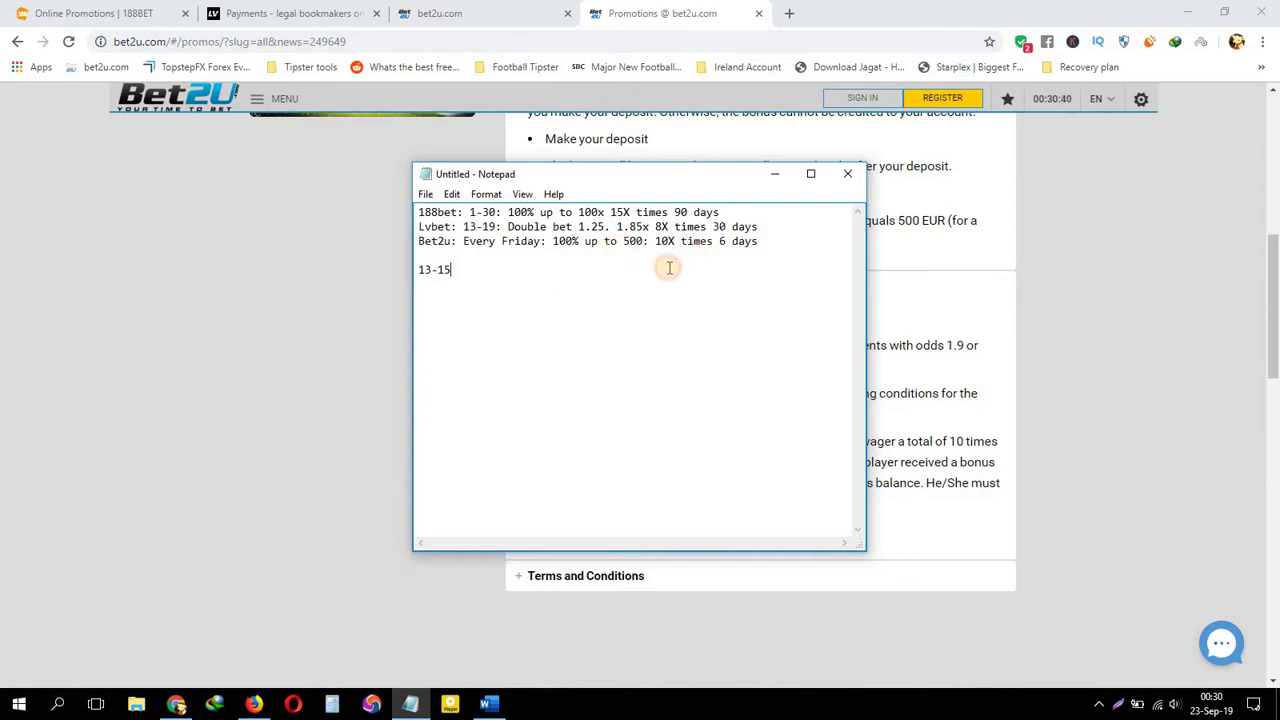